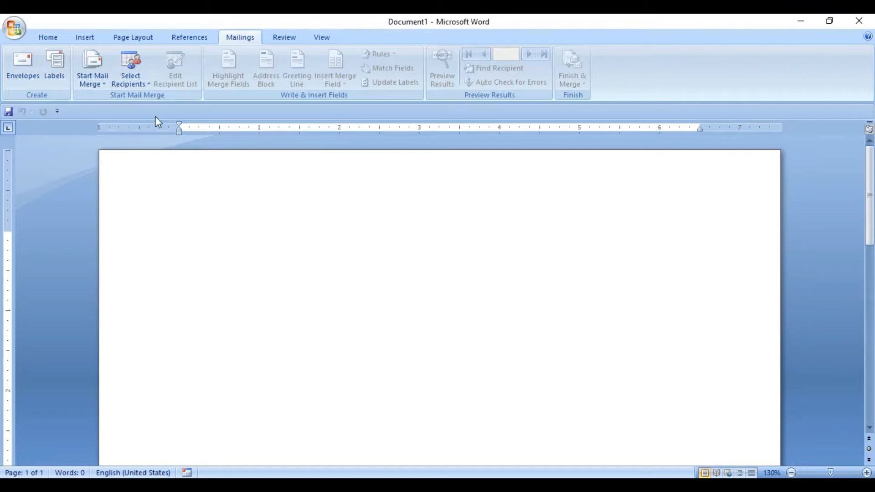
# Start a new typed recipient list for the mail merge
pyautogui.click(141, 85)
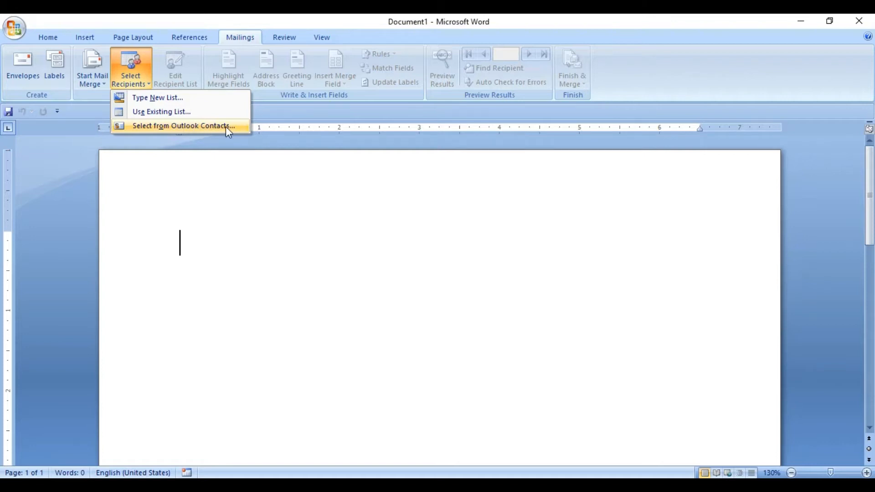
pyautogui.click(174, 101)
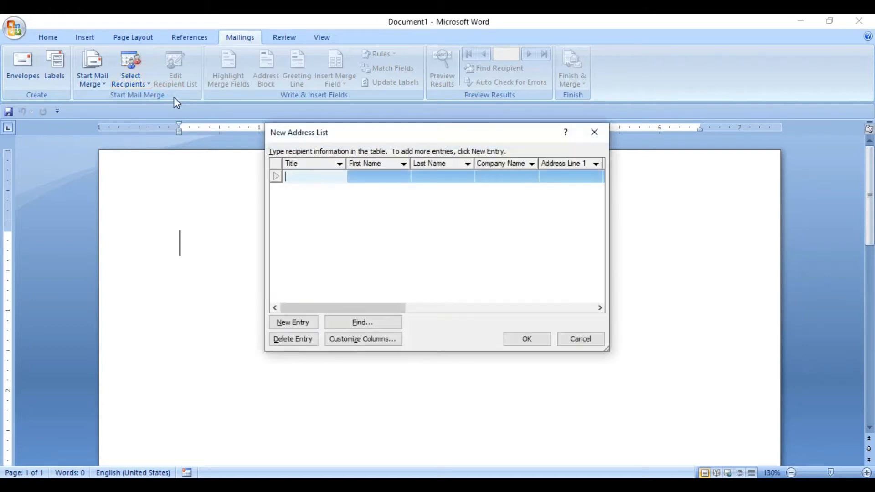
# Look through the default columns of the blank address list entry, from Title to Address Line 1
pyautogui.click(375, 176)
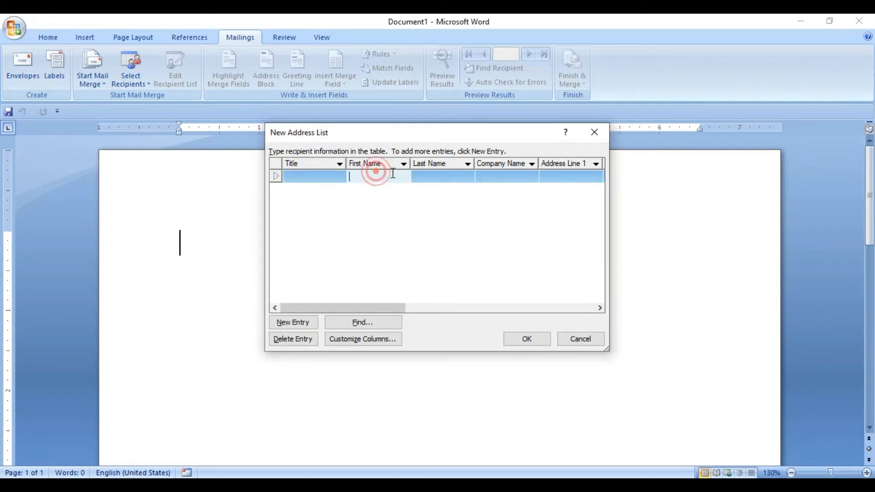
pyautogui.click(432, 178)
pyautogui.click(489, 178)
pyautogui.click(568, 178)
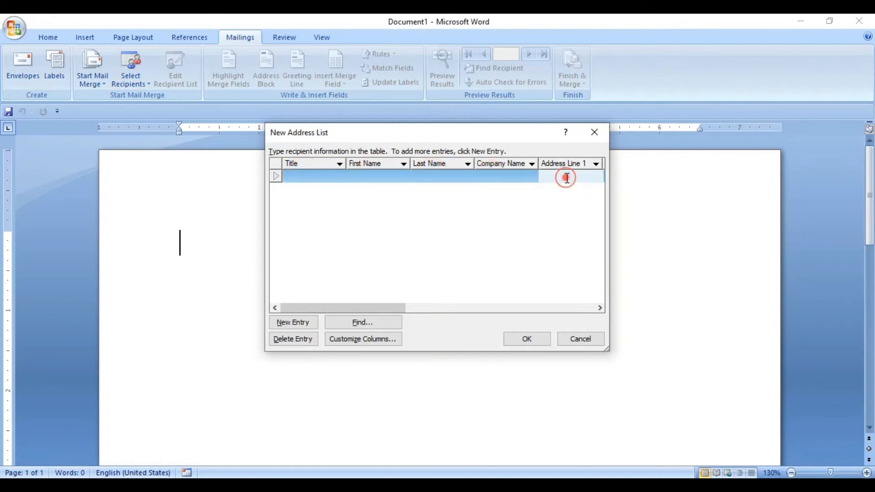
pyautogui.click(306, 178)
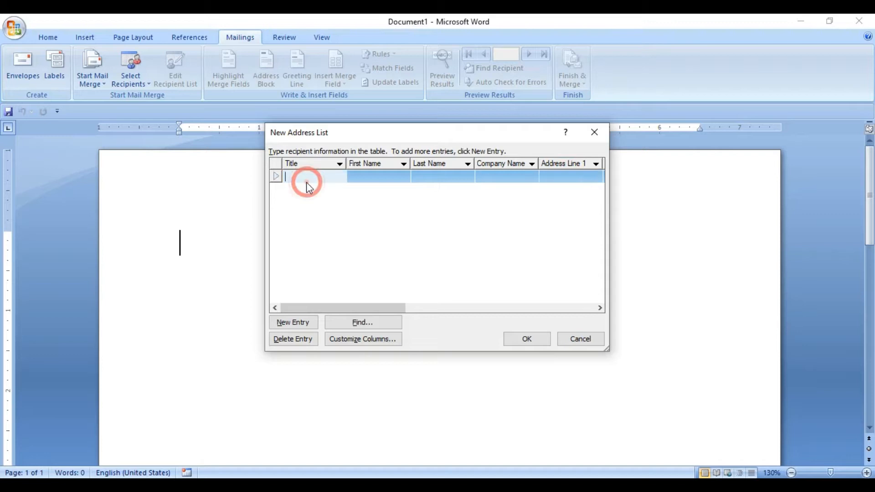
pyautogui.click(368, 175)
pyautogui.click(297, 177)
pyautogui.click(560, 179)
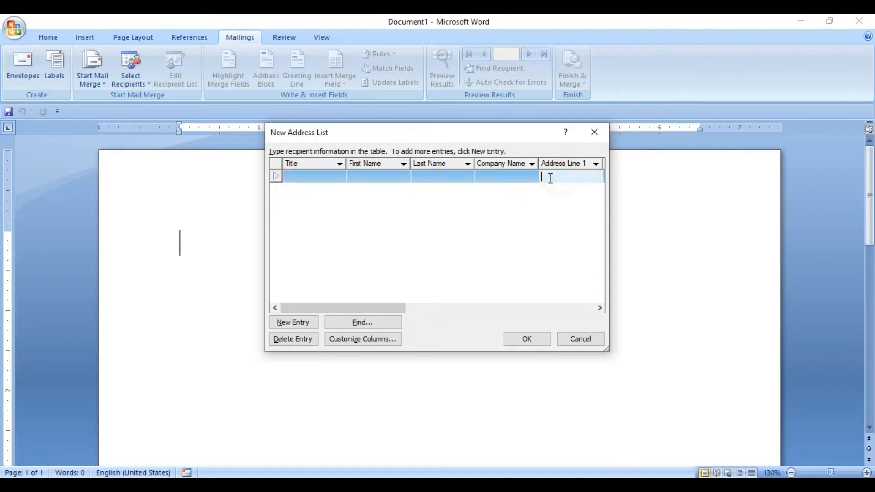
pyautogui.click(490, 182)
pyautogui.click(446, 178)
pyautogui.click(384, 177)
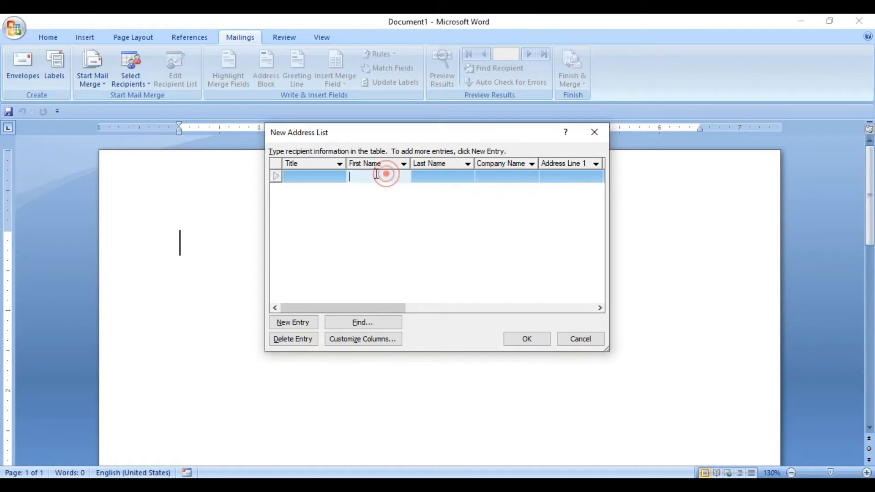
pyautogui.click(319, 176)
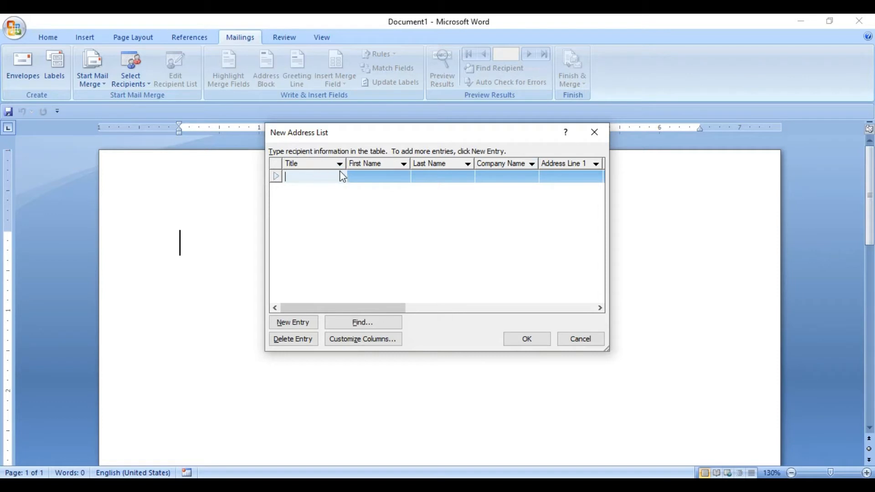
# Customize the address list columns by deleting the Title, First Name, Last Name and Company Name fields
pyautogui.click(360, 340)
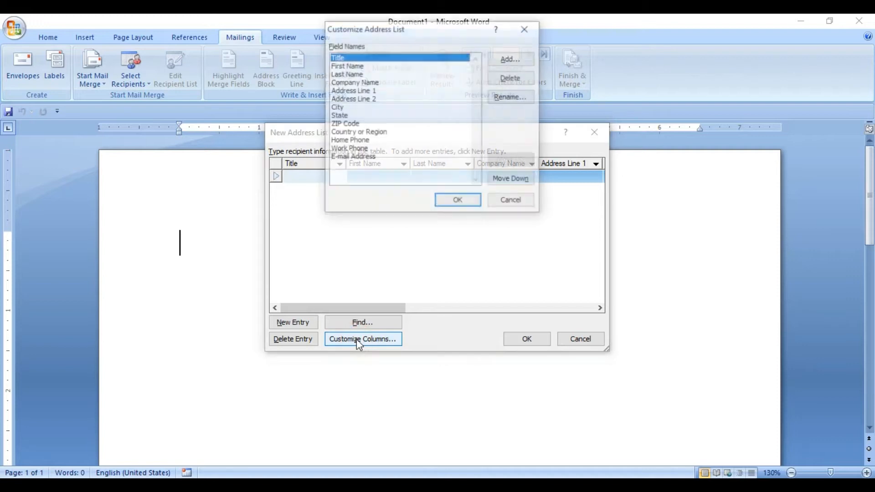
pyautogui.click(515, 80)
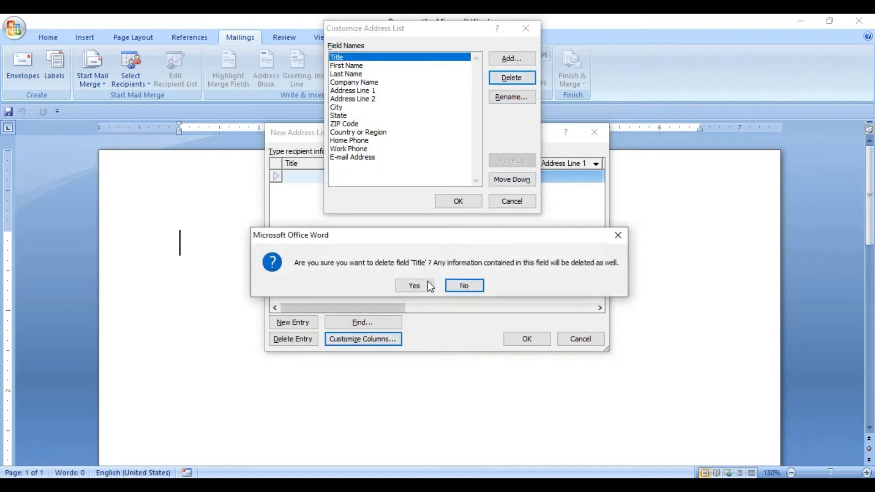
pyautogui.click(415, 285)
pyautogui.click(506, 84)
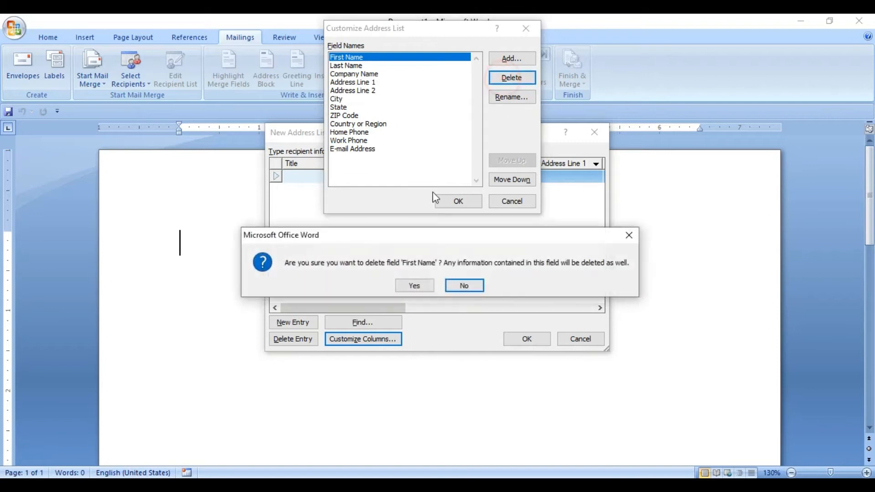
pyautogui.click(414, 285)
pyautogui.click(517, 78)
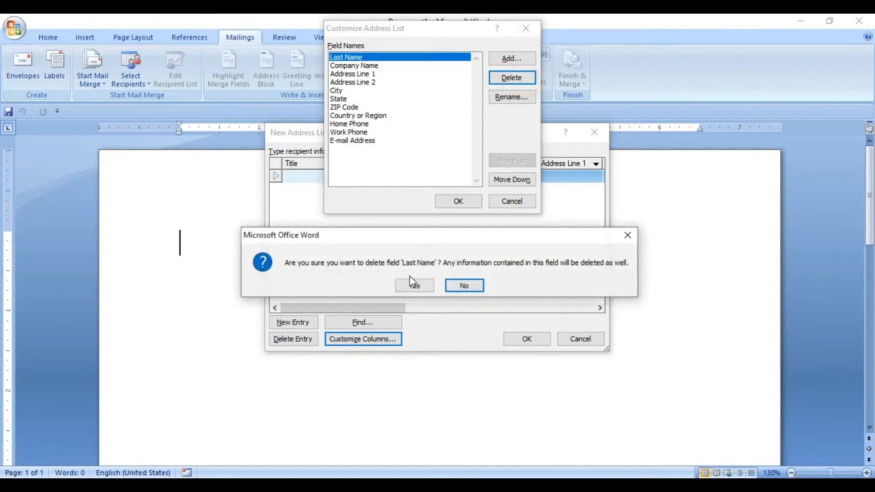
pyautogui.click(413, 285)
pyautogui.click(511, 78)
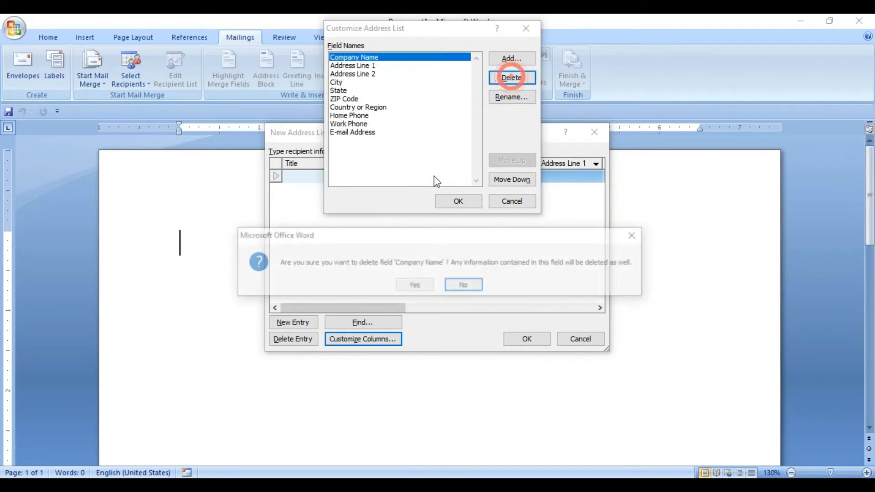
pyautogui.click(416, 285)
# Delete the Address Line 1, Address Line 2, City, State, ZIP Code and Country or Region fields
pyautogui.click(523, 80)
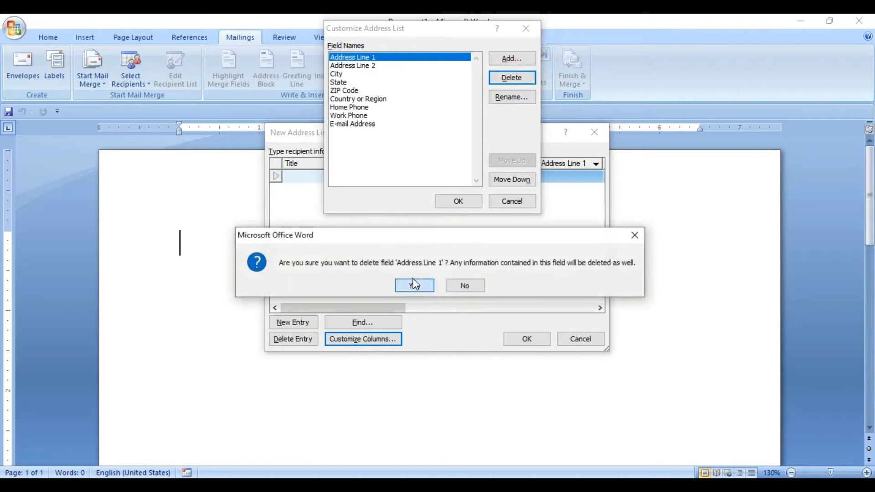
pyautogui.click(411, 285)
pyautogui.click(501, 78)
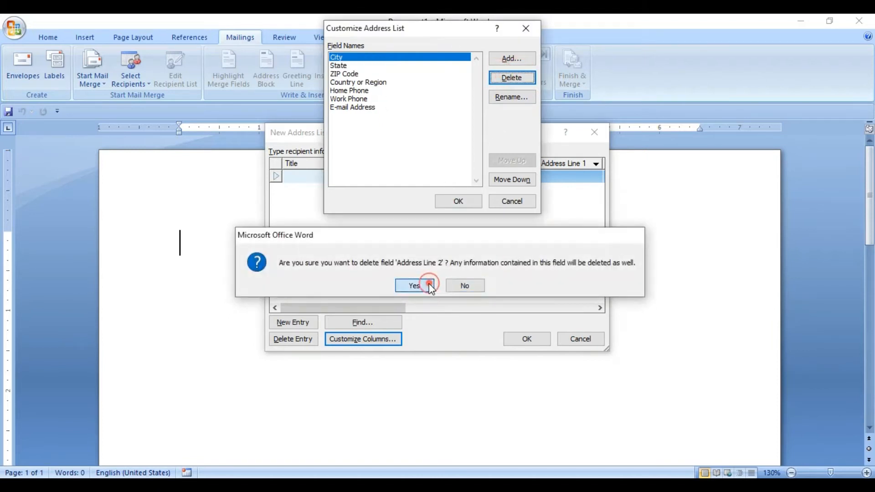
pyautogui.click(421, 286)
pyautogui.click(517, 80)
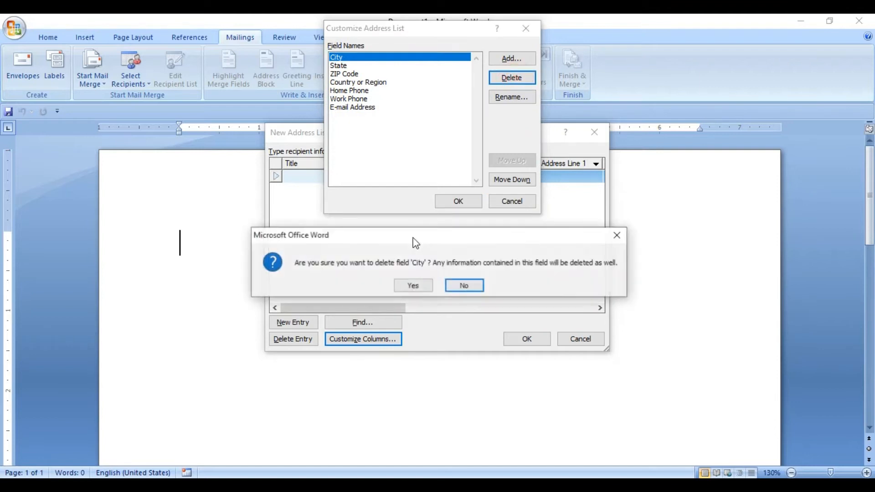
pyautogui.click(412, 285)
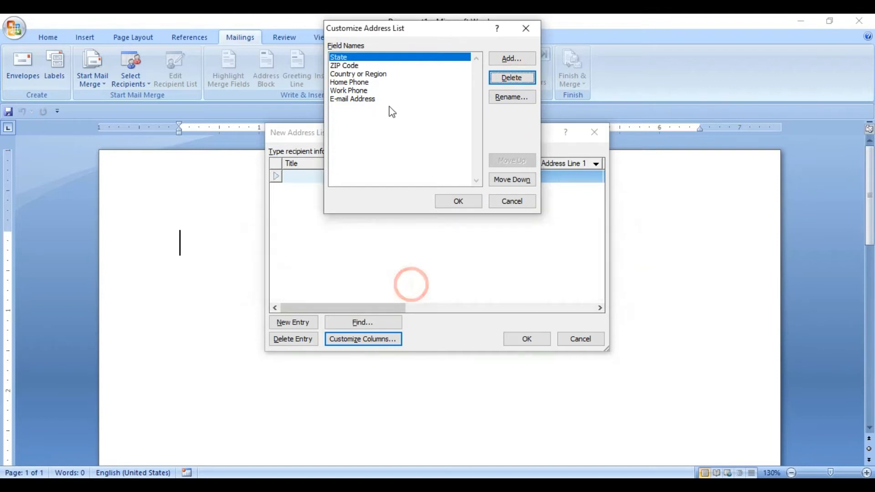
pyautogui.click(513, 79)
pyautogui.click(414, 285)
pyautogui.click(512, 78)
pyautogui.click(415, 286)
pyautogui.click(512, 78)
pyautogui.click(415, 286)
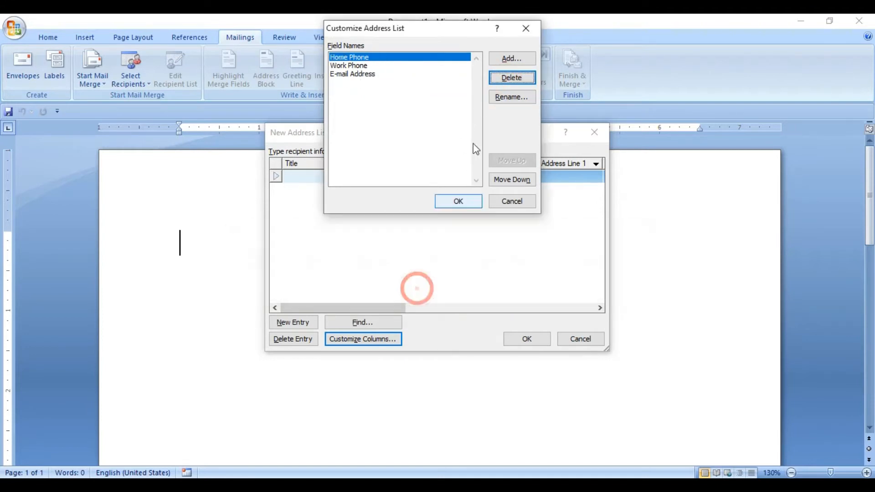
# Delete the Home Phone, Work Phone and E-mail Address fields from the address list
pyautogui.click(497, 78)
pyautogui.click(423, 286)
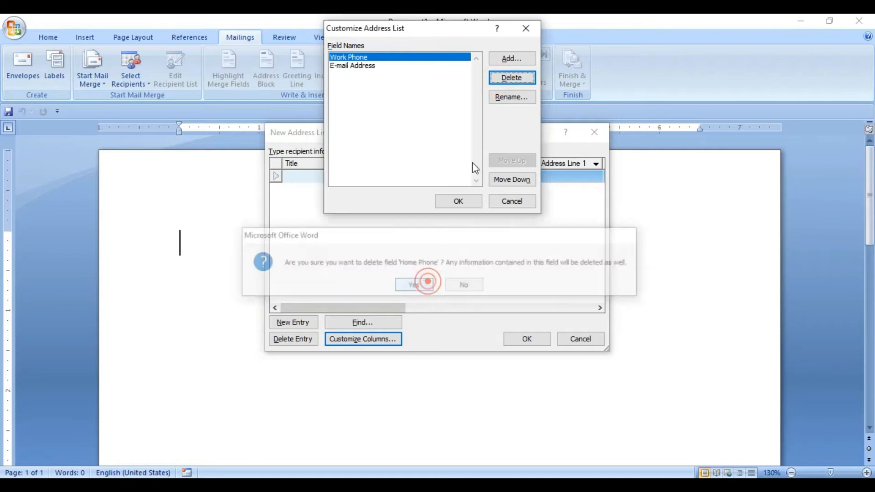
pyautogui.click(522, 80)
pyautogui.click(414, 286)
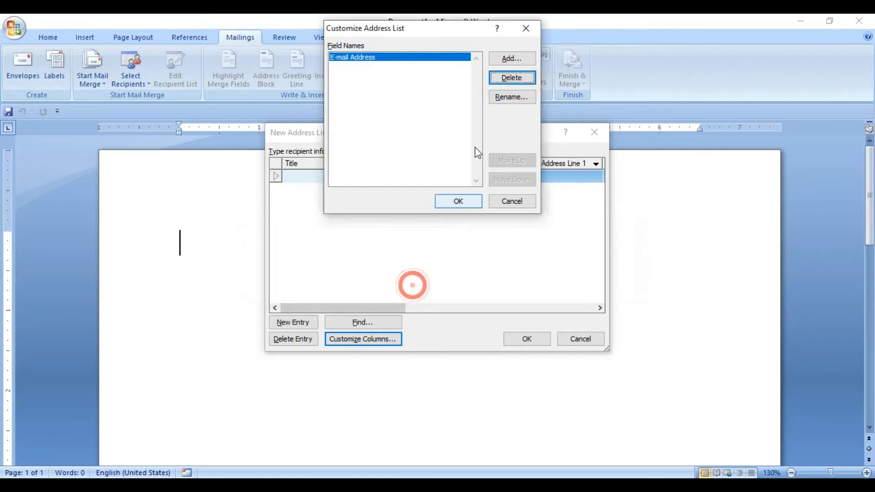
pyautogui.click(512, 78)
pyautogui.click(410, 286)
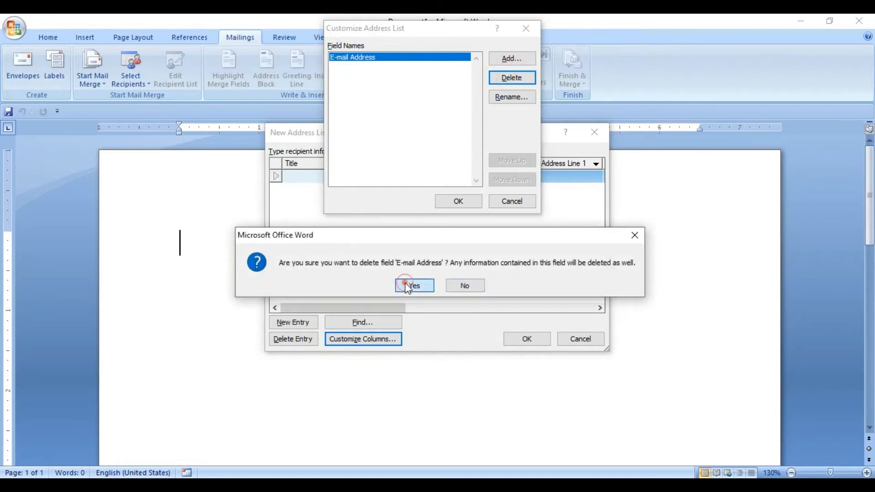
# Add a custom field named नाम to the empty address list
pyautogui.click(514, 64)
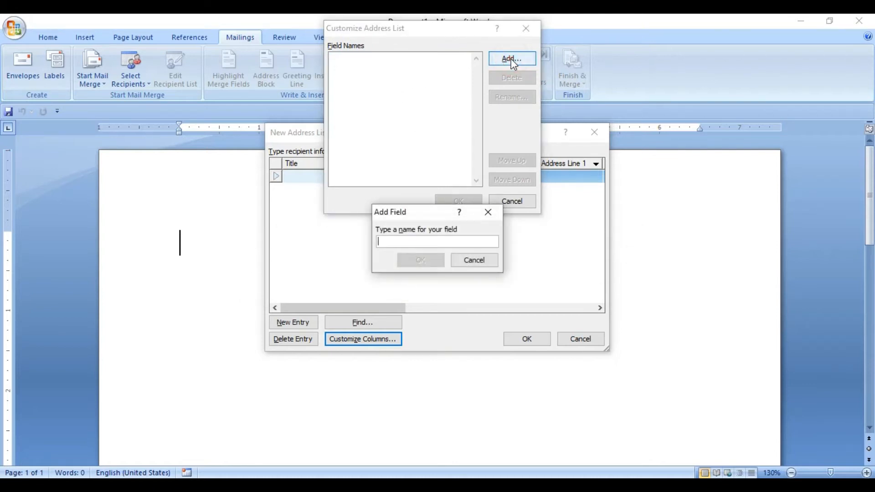
pyautogui.click(422, 240)
pyautogui.write('F')
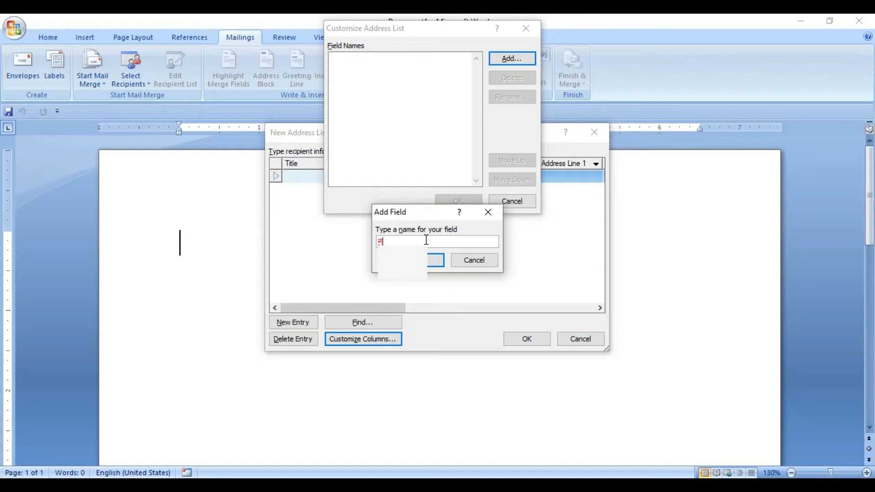
pyautogui.write('aam')
pyautogui.press('Down')
pyautogui.press('Down')
pyautogui.press('Down')
pyautogui.press('Down')
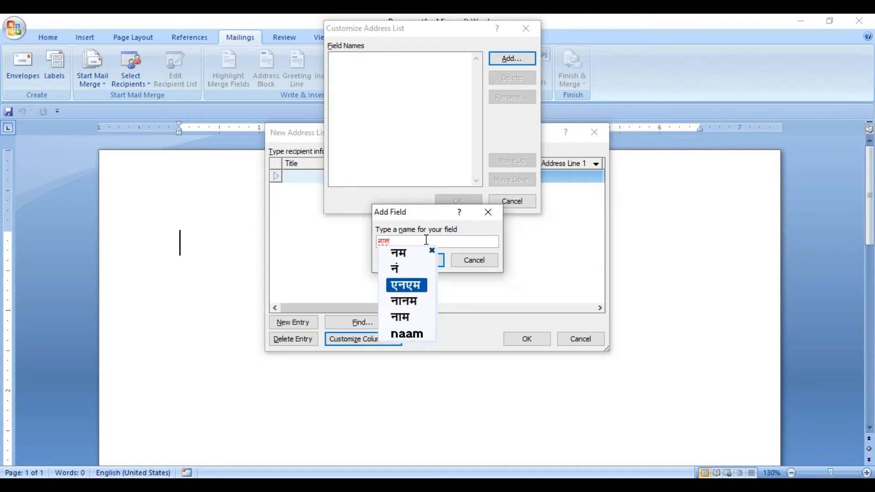
pyautogui.press('Return')
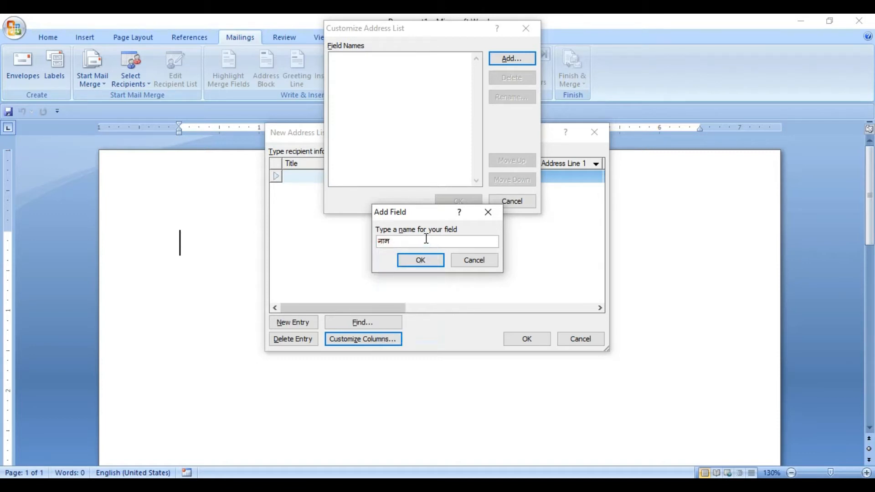
pyautogui.click(414, 262)
# Add a second custom field named पता to the address list
pyautogui.click(513, 59)
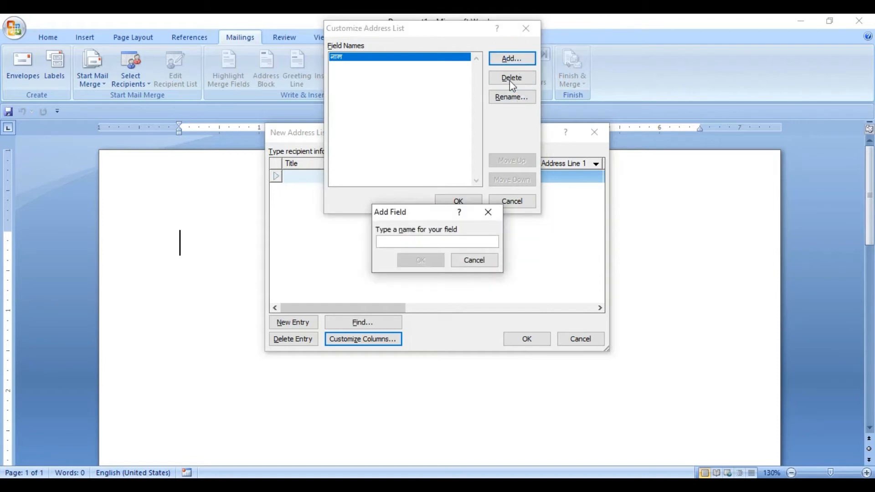
pyautogui.write('pata')
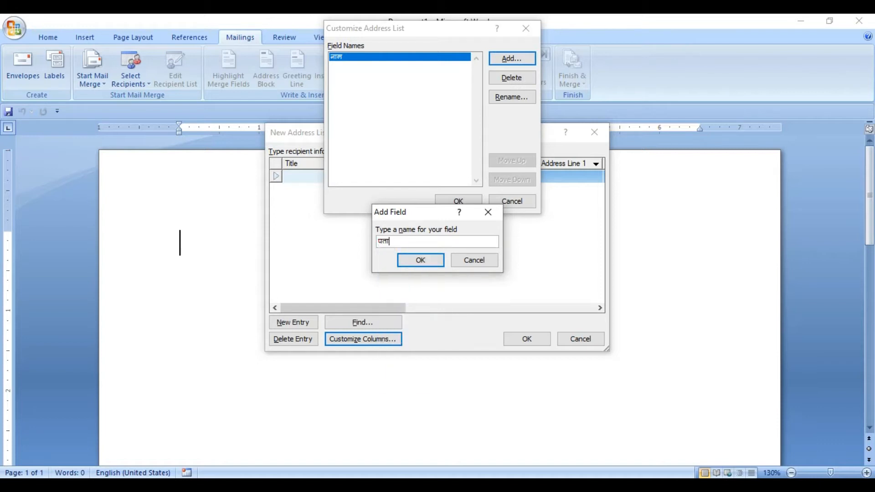
pyautogui.click(421, 261)
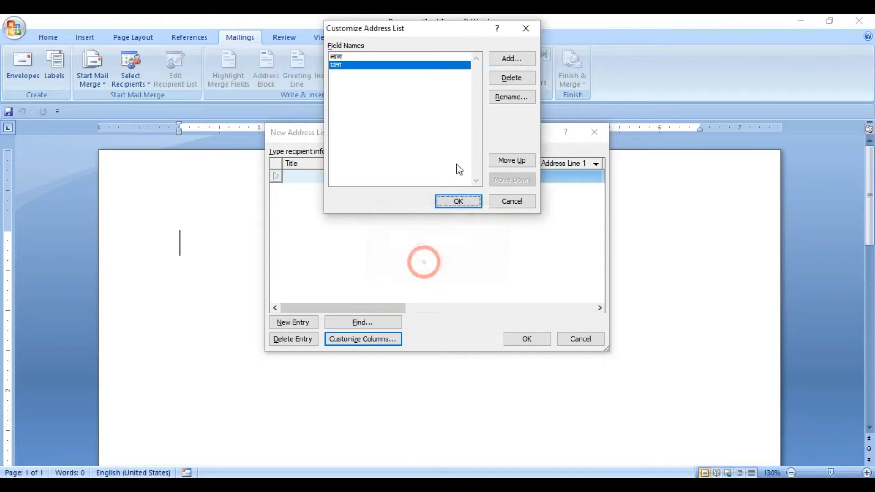
# Add a third custom field named फोन नंबर and apply the customized columns to the address list
pyautogui.click(511, 62)
pyautogui.write('phone')
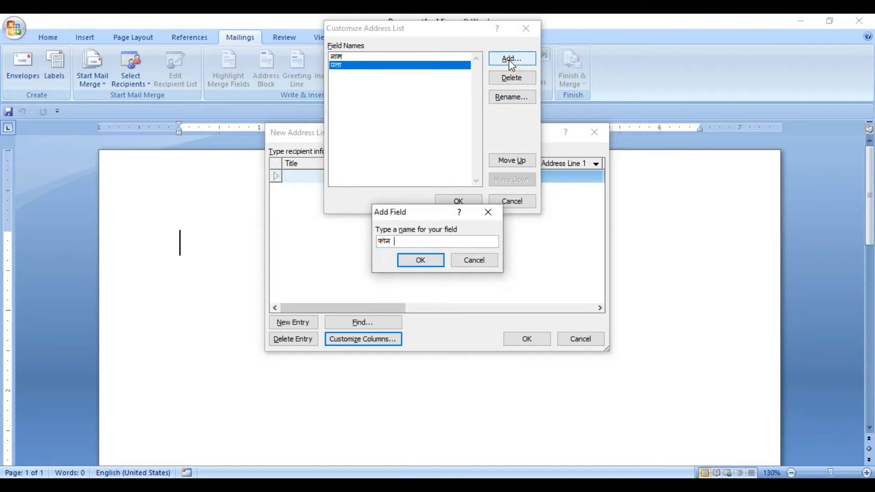
pyautogui.write(' number')
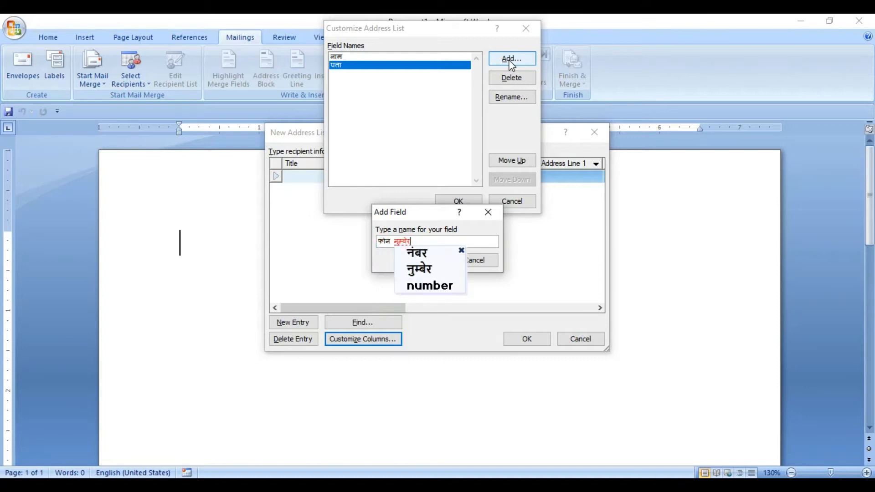
pyautogui.press('Return')
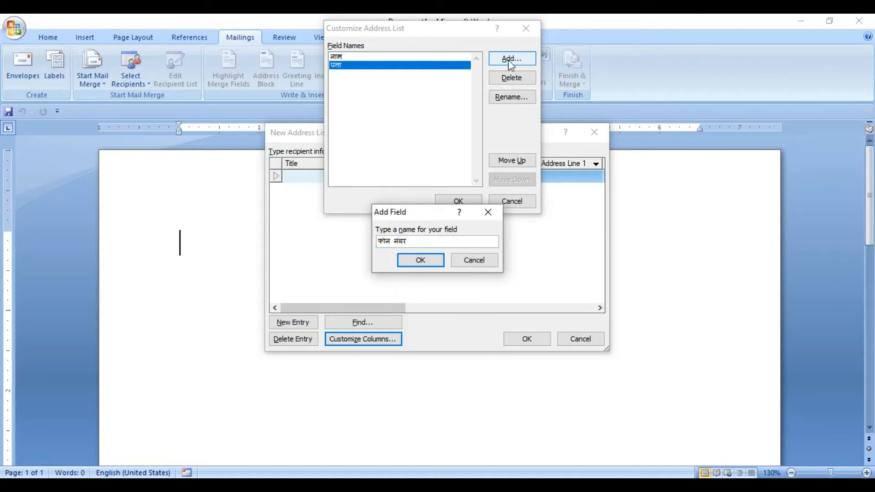
pyautogui.click(434, 262)
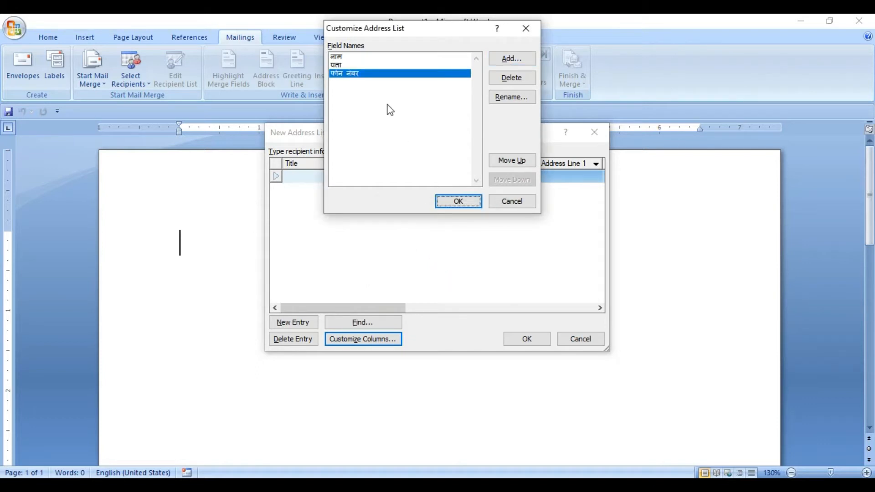
pyautogui.click(460, 201)
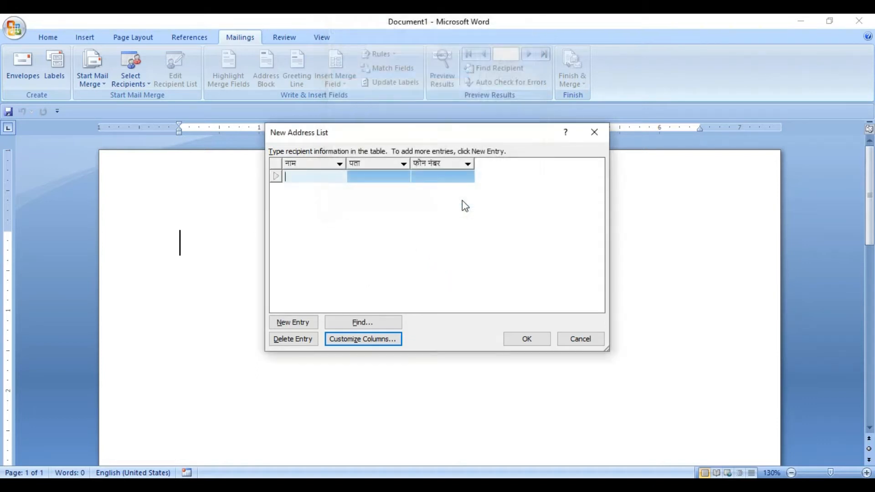
pyautogui.click(321, 178)
pyautogui.click(365, 178)
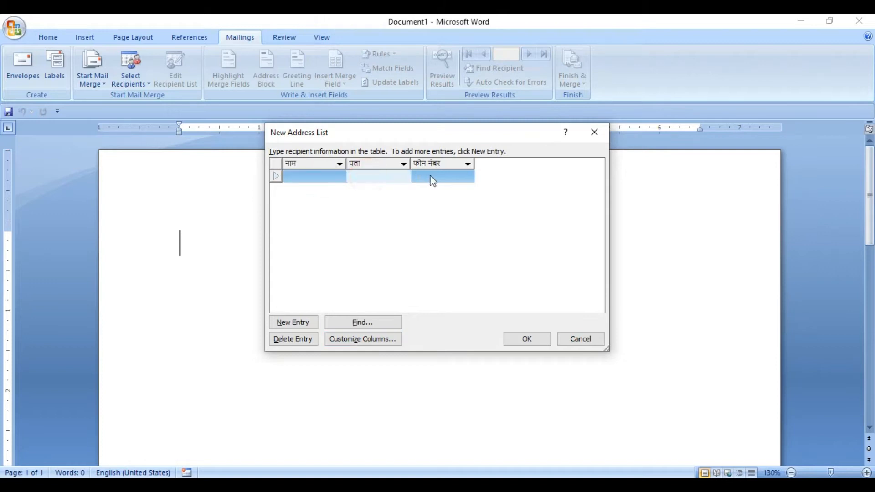
pyautogui.click(431, 179)
pyautogui.click(373, 179)
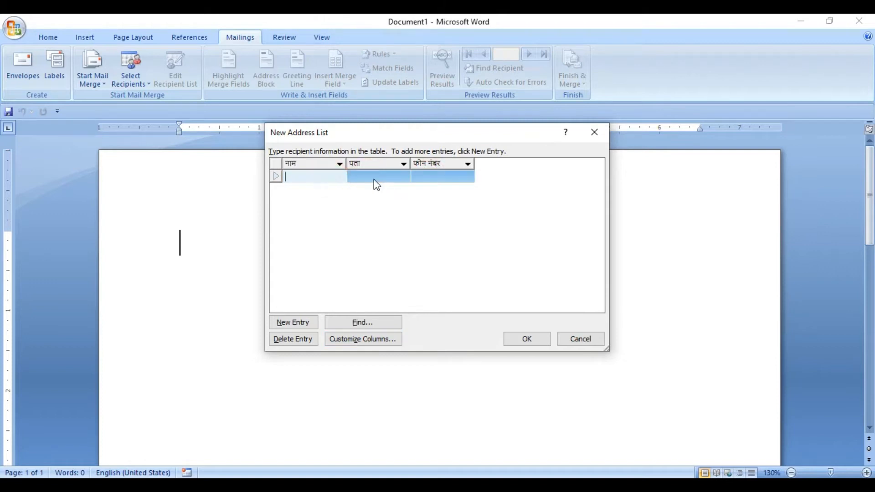
# Enter the first recipient's name in Hindi in the नाम column of the address list
pyautogui.click(433, 179)
pyautogui.click(336, 178)
pyautogui.write('rajesh')
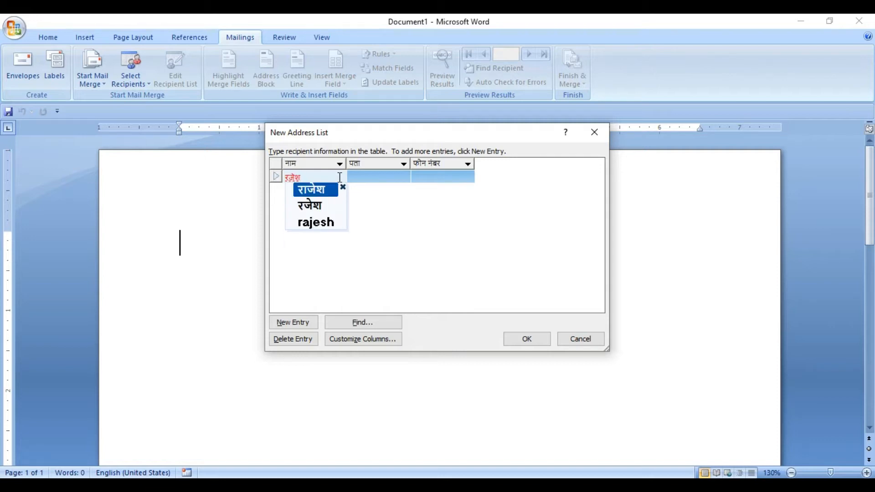
pyautogui.press('space')
pyautogui.press('Tab')
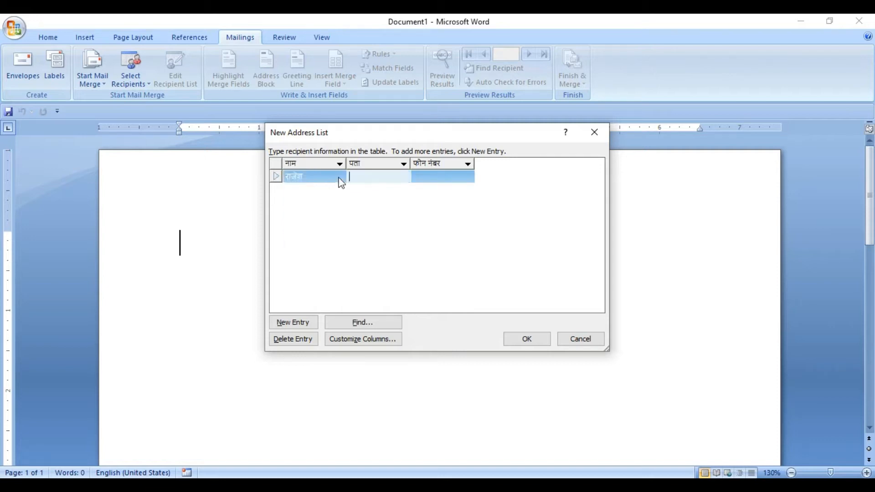
pyautogui.write('clo')
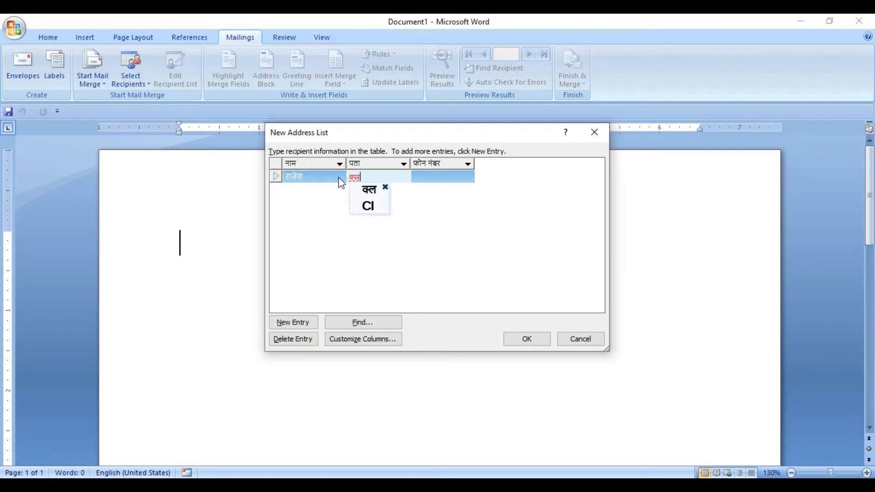
pyautogui.press('BackSpace')
pyautogui.press('BackSpace')
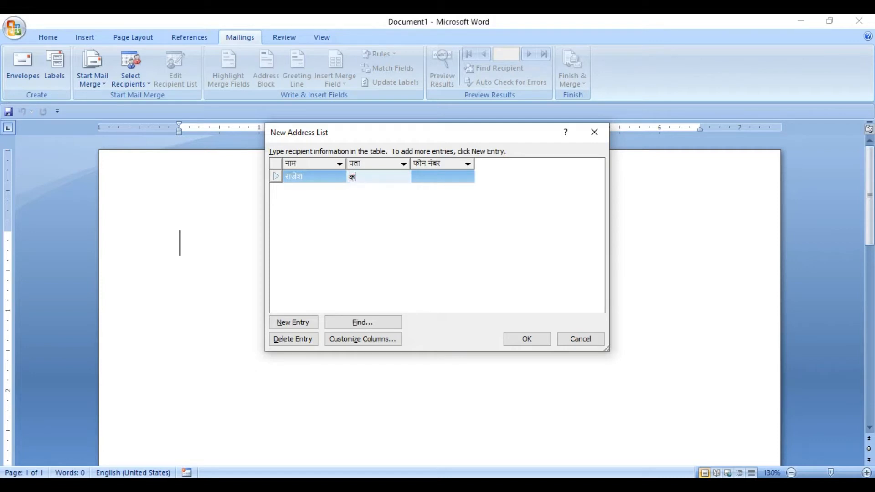
pyautogui.press('BackSpace')
# Enter कपड़े in the पता column for the first recipient
pyautogui.write('ka')
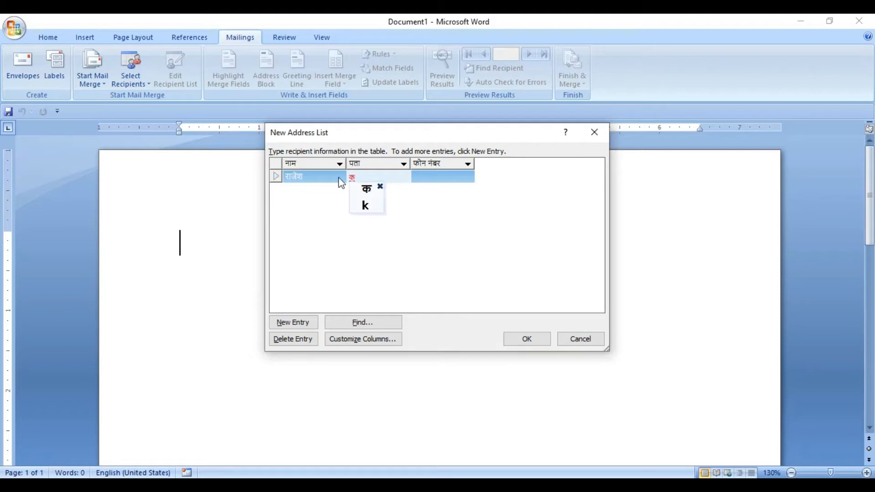
pyautogui.write('p')
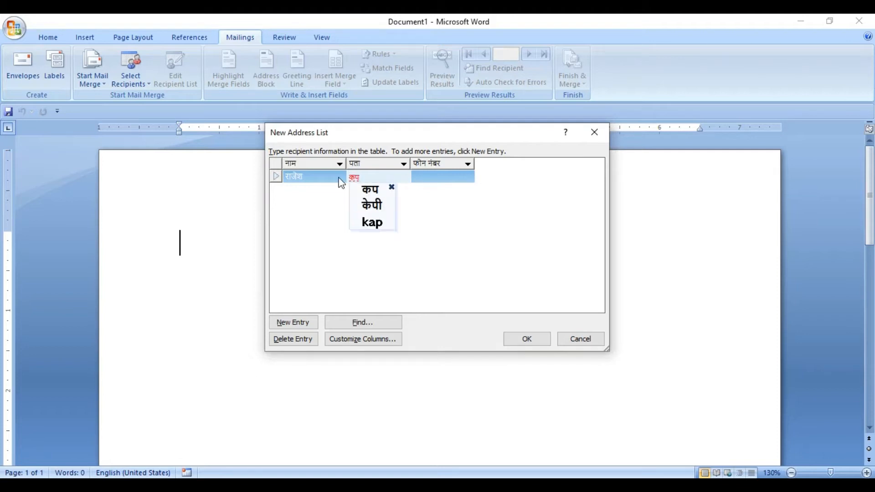
pyautogui.write('de')
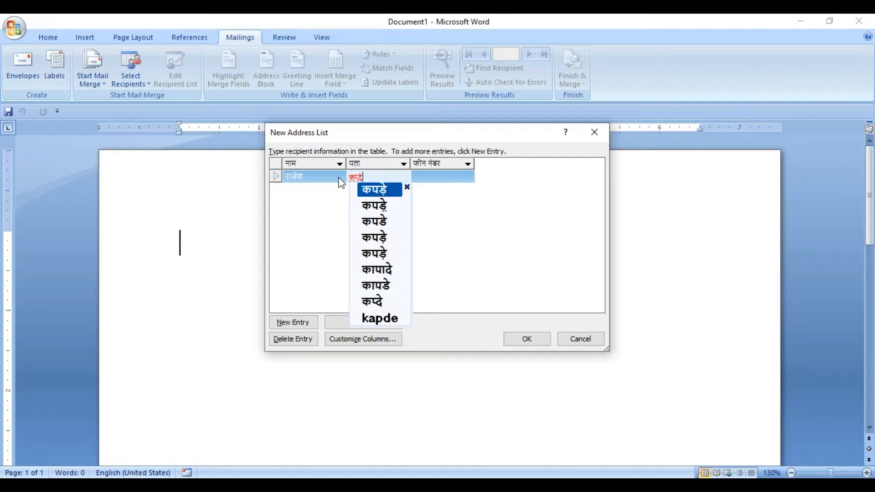
pyautogui.press('Return')
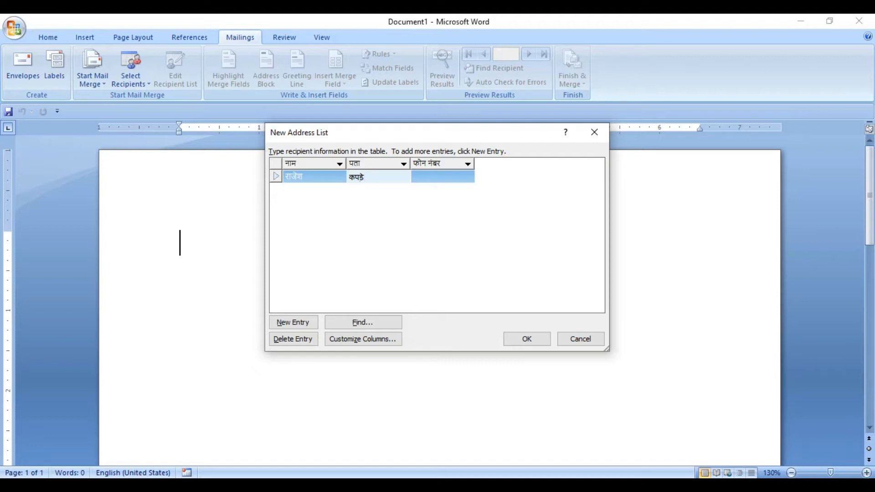
pyautogui.press('Tab')
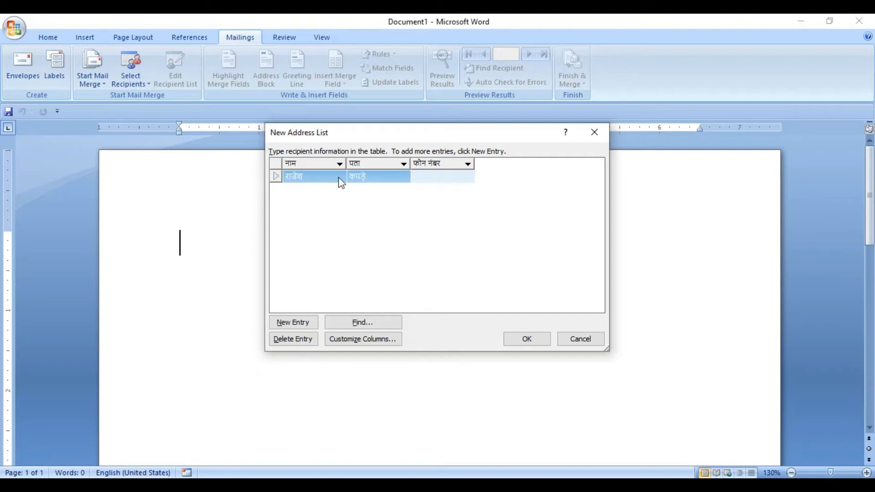
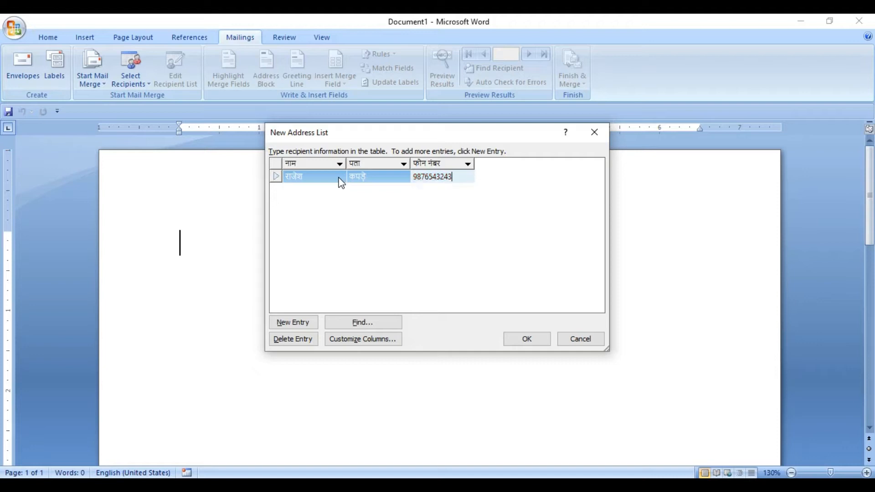
# Enter the first recipient's phone number in the फोन नंबर column and add a second entry row
pyautogui.press('Tab')
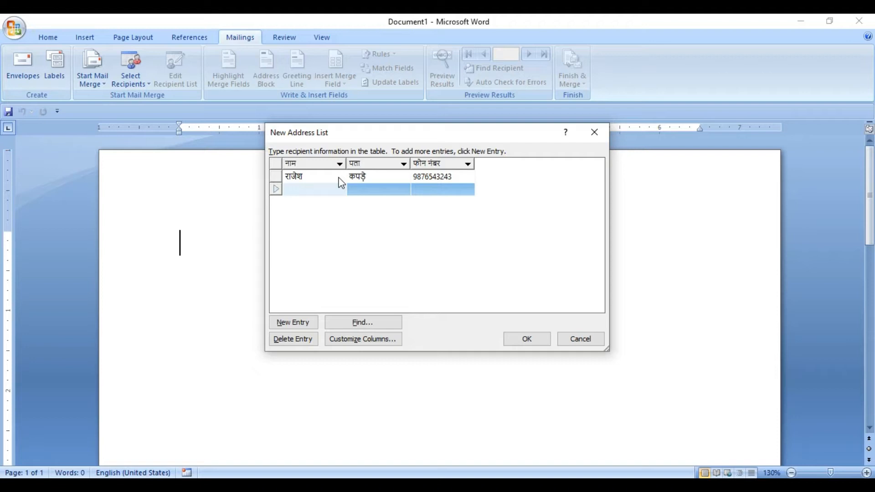
# Enter the second recipient's name in Hindi in the नाम column
pyautogui.write('manish')
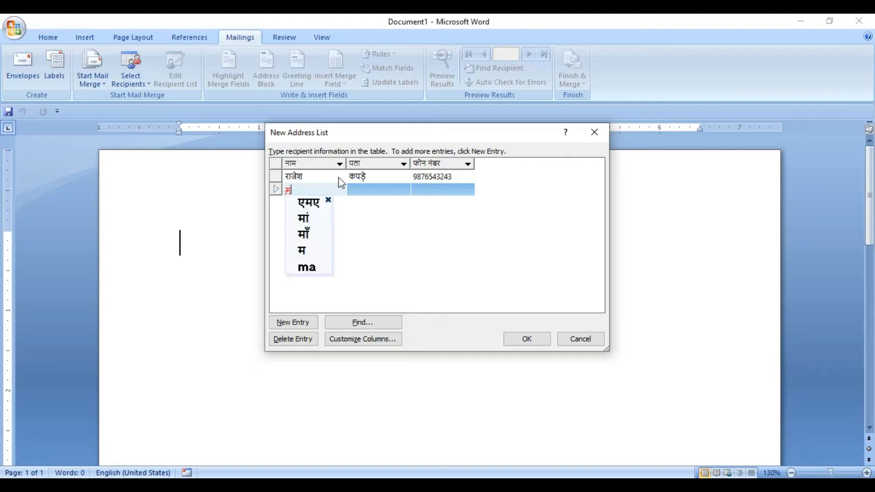
pyautogui.press('Down')
pyautogui.press('Return')
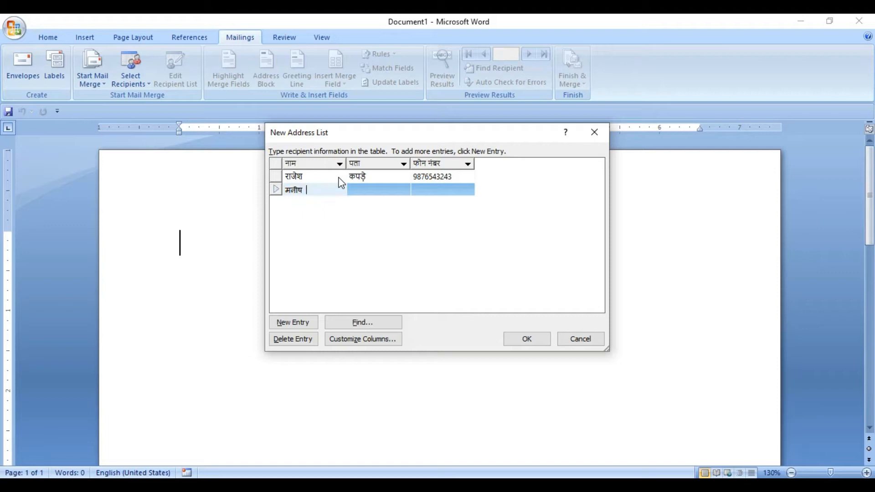
pyautogui.press('Tab')
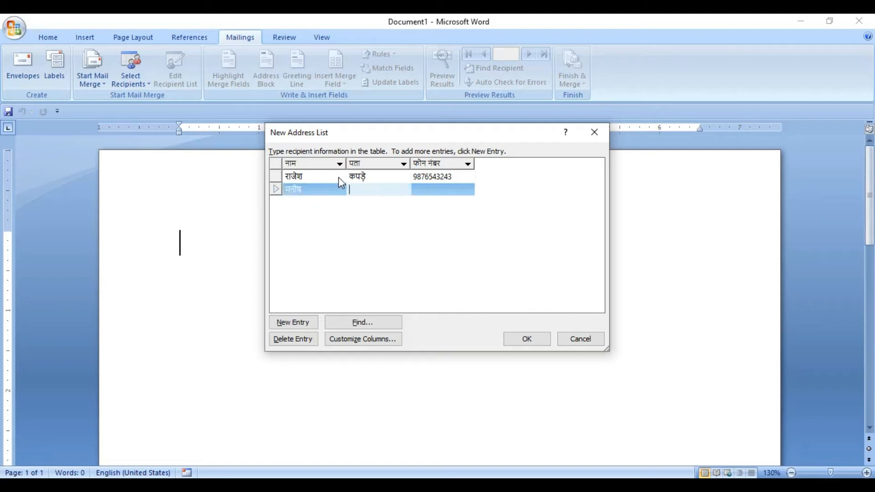
# Enter कम्प्यूटर in the पता column for the second recipient
pyautogui.write('computer')
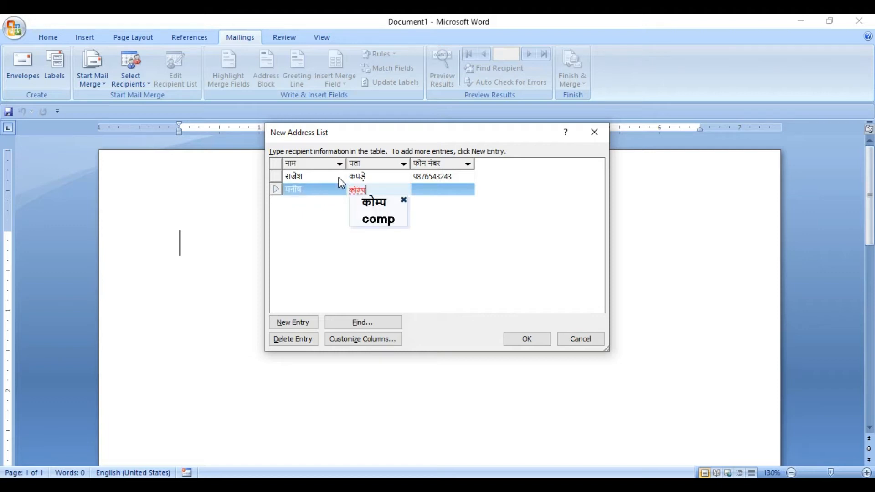
pyautogui.press('Down')
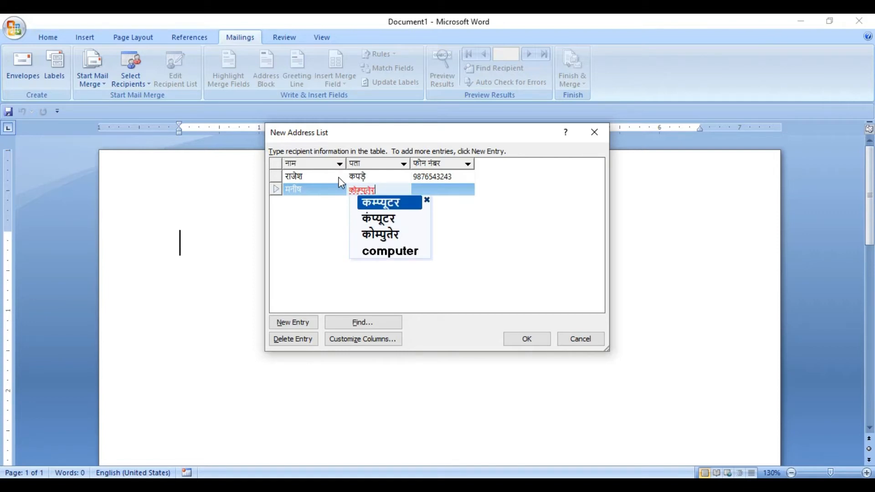
pyautogui.press('Down')
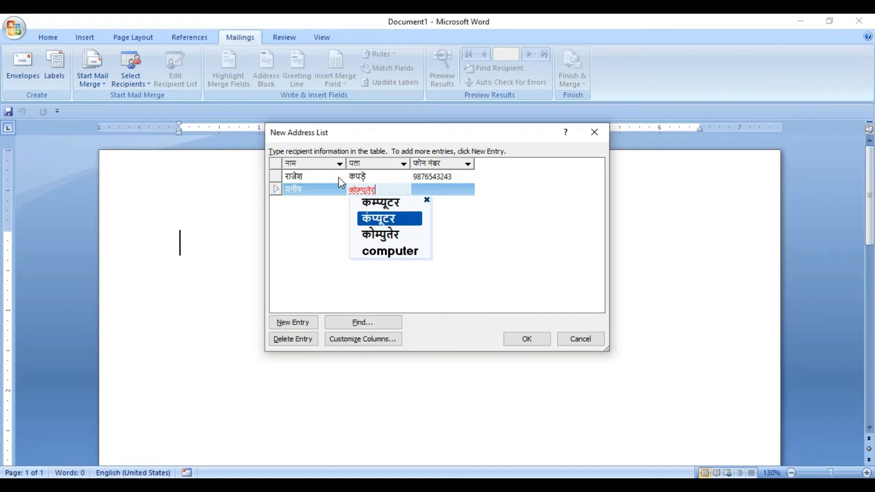
pyautogui.press('Up')
pyautogui.press('Down')
pyautogui.press('Return')
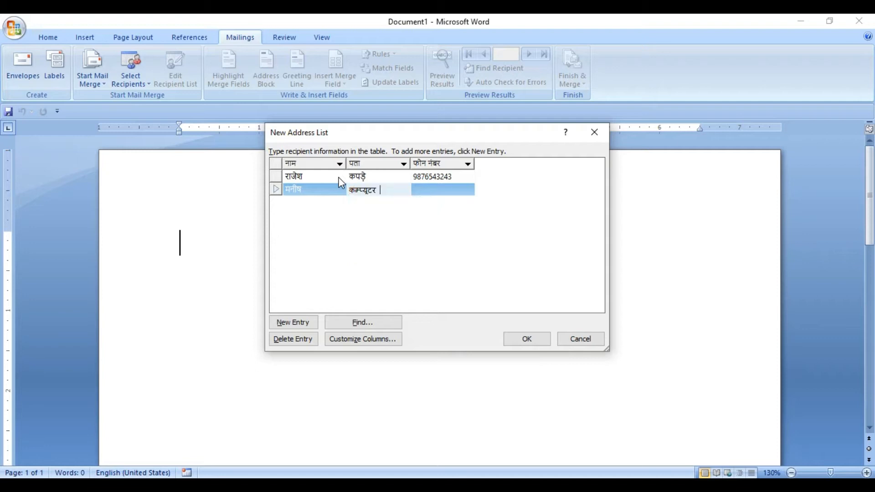
pyautogui.press('Tab')
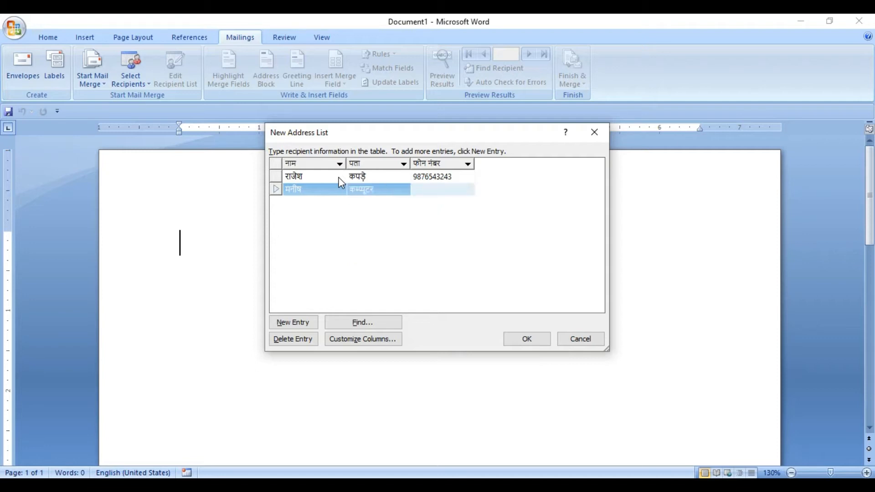
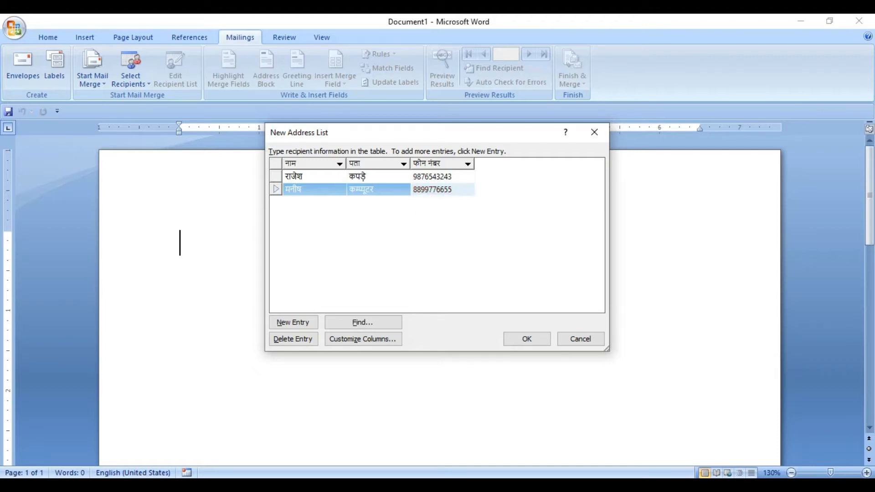
# Enter the second recipient's ten-digit phone number in the फोन नंबर column and add a third entry row
pyautogui.press('Tab')
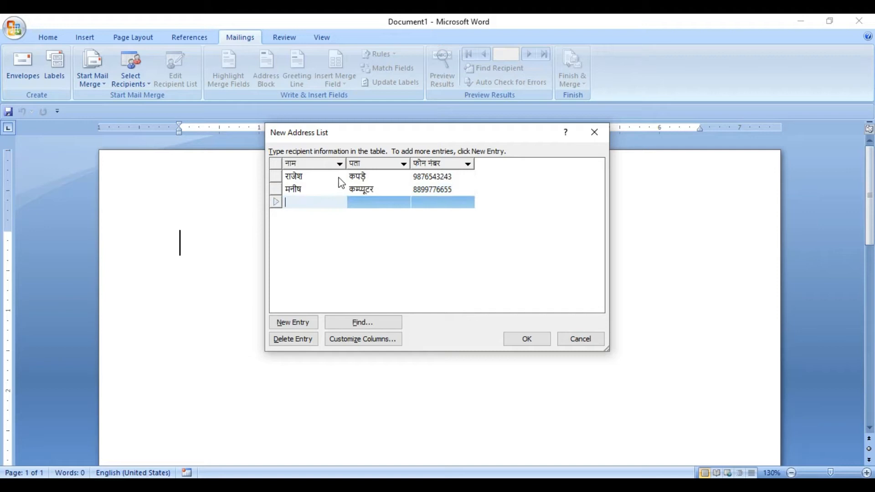
# Enter the third recipient's name in Hindi in the नाम column
pyautogui.write('harish')
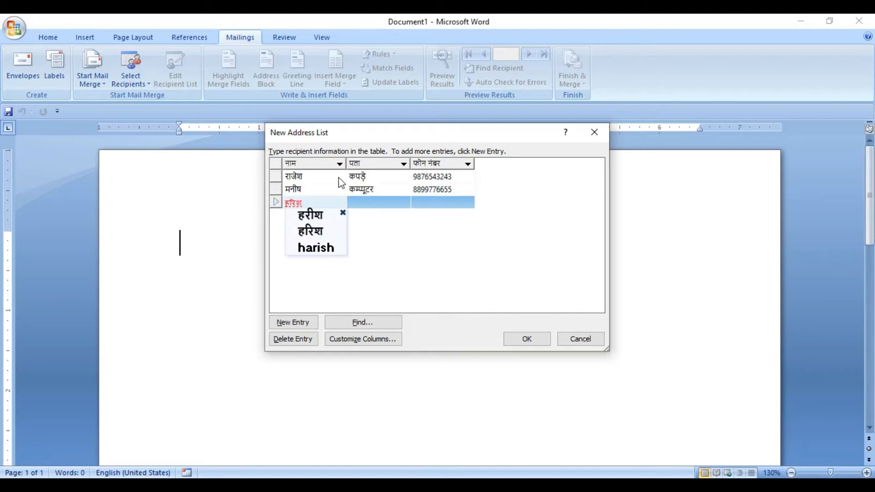
pyautogui.press('Return')
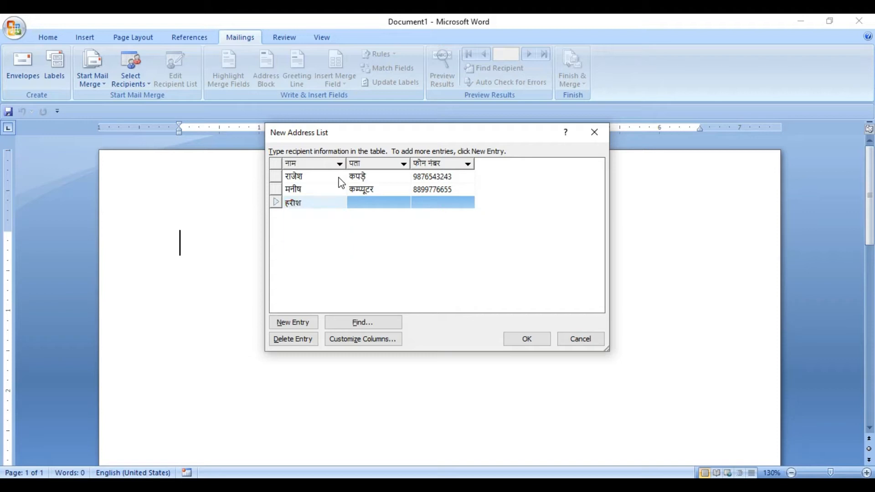
pyautogui.press('Tab')
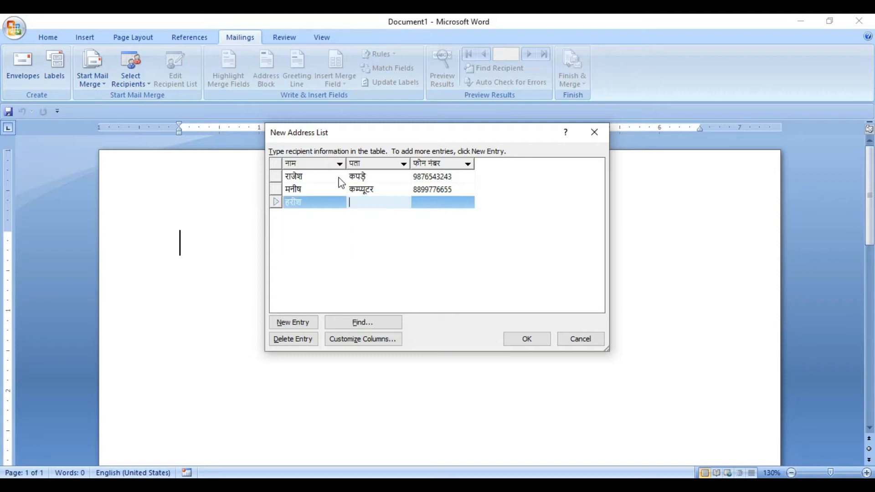
pyautogui.write('furniture')
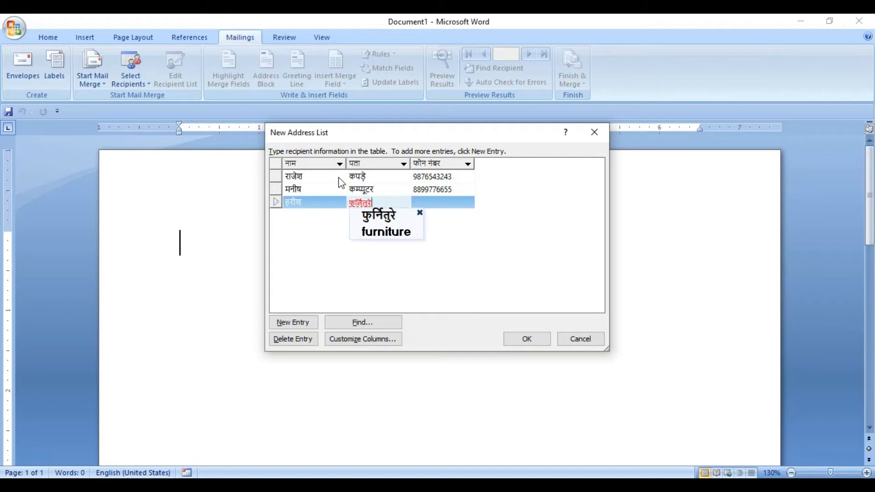
pyautogui.press('BackSpace')
pyautogui.press('BackSpace')
pyautogui.press('BackSpace')
pyautogui.press('BackSpace')
pyautogui.press('BackSpace')
pyautogui.press('BackSpace')
pyautogui.press('BackSpace')
pyautogui.press('BackSpace')
pyautogui.press('BackSpace')
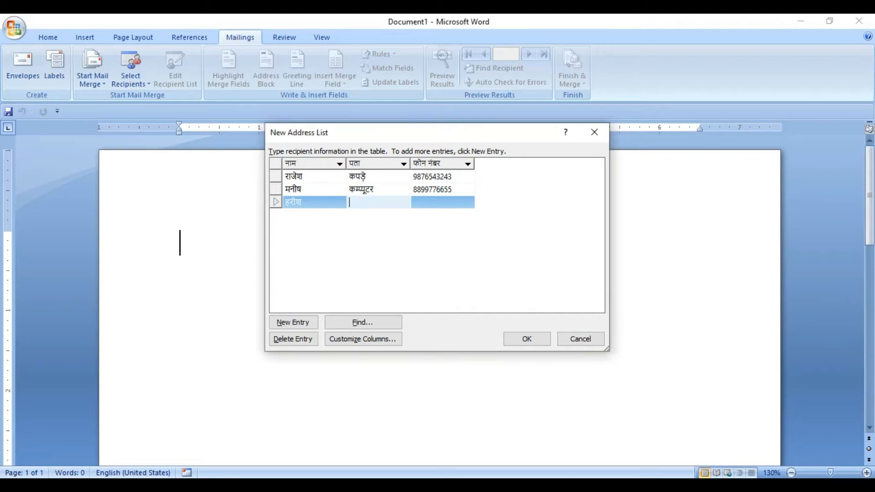
# Enter furniture in Latin letters in the पता column for the third recipient
pyautogui.write('furnitu')
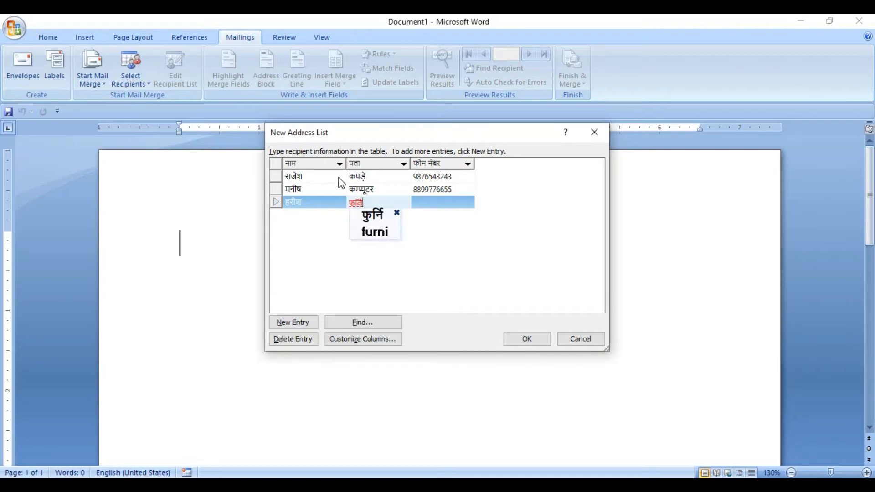
pyautogui.write('re')
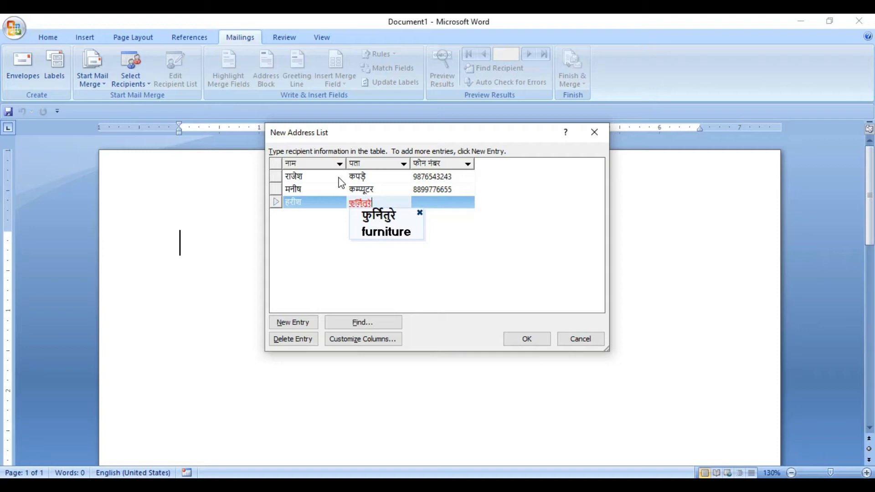
pyautogui.press('Down')
pyautogui.press('Return')
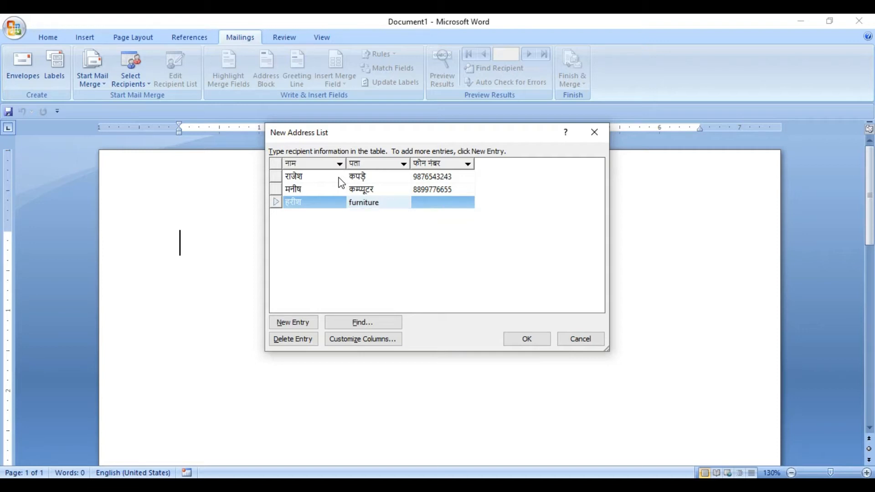
# Enter the third recipient's ten-digit phone number in the फोन नंबर column
pyautogui.press('Tab')
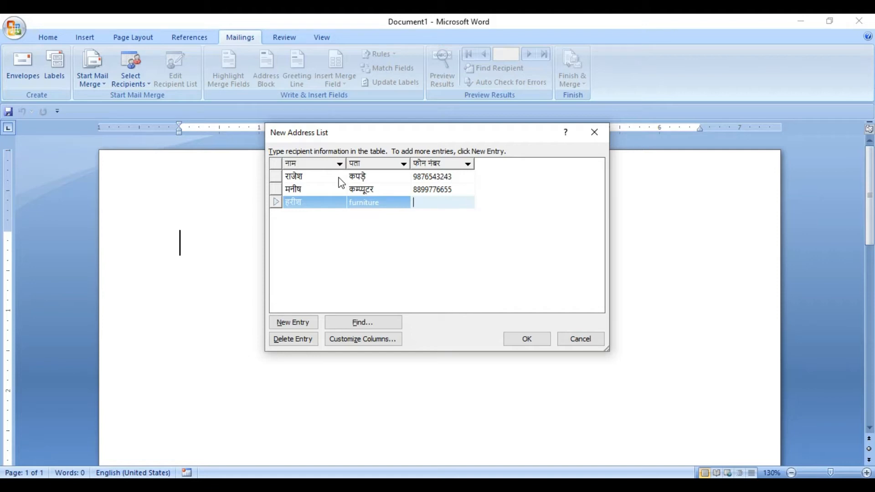
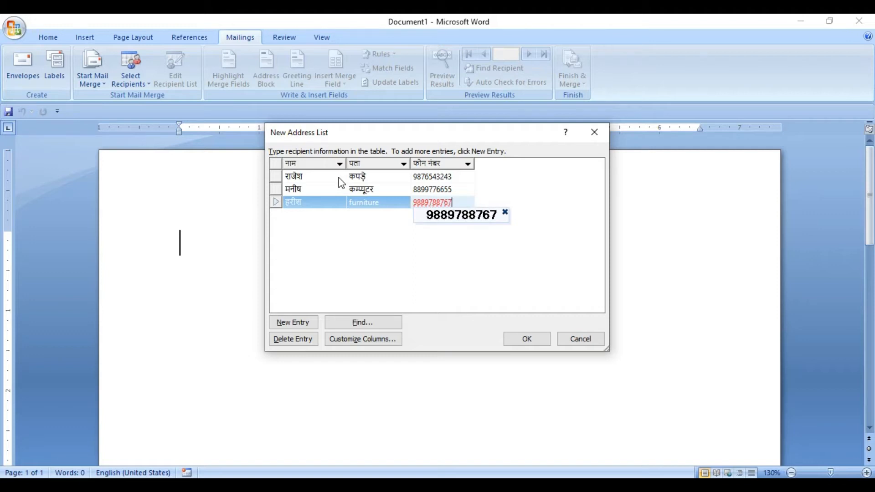
pyautogui.press('Return')
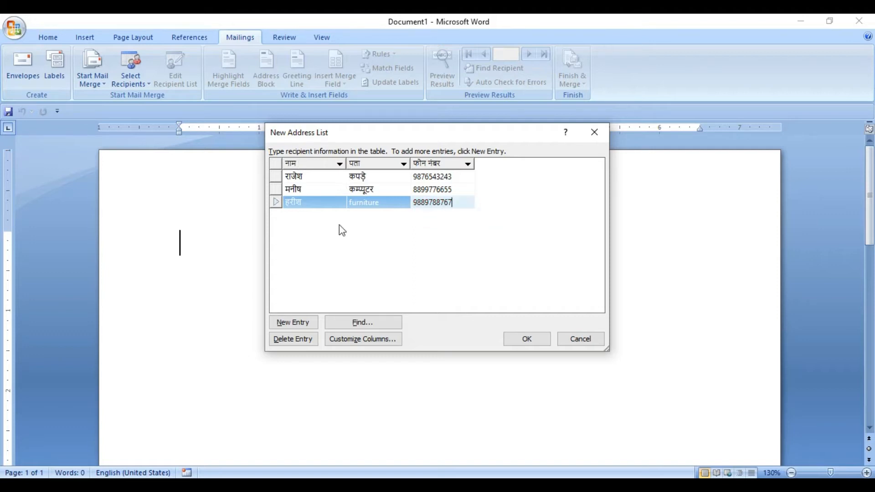
# Finish the address list and save it in My Data Sources under the Hindi file name लिस्ट
pyautogui.click(524, 342)
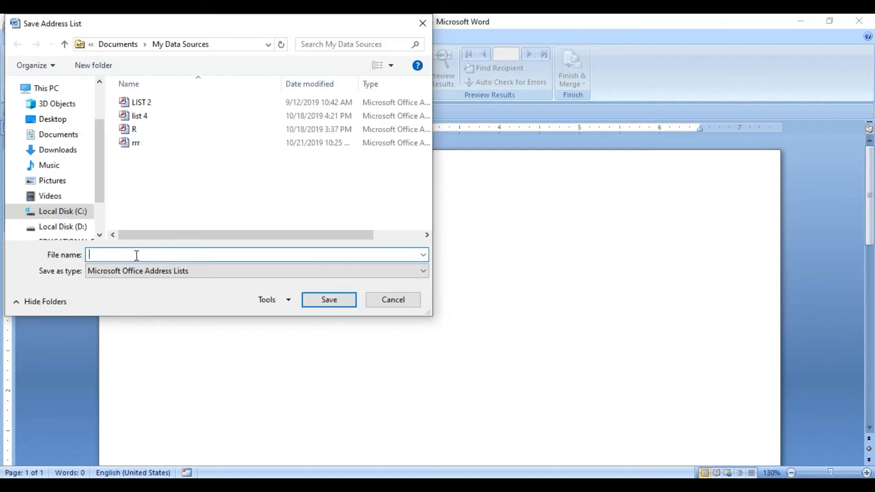
pyautogui.write('list')
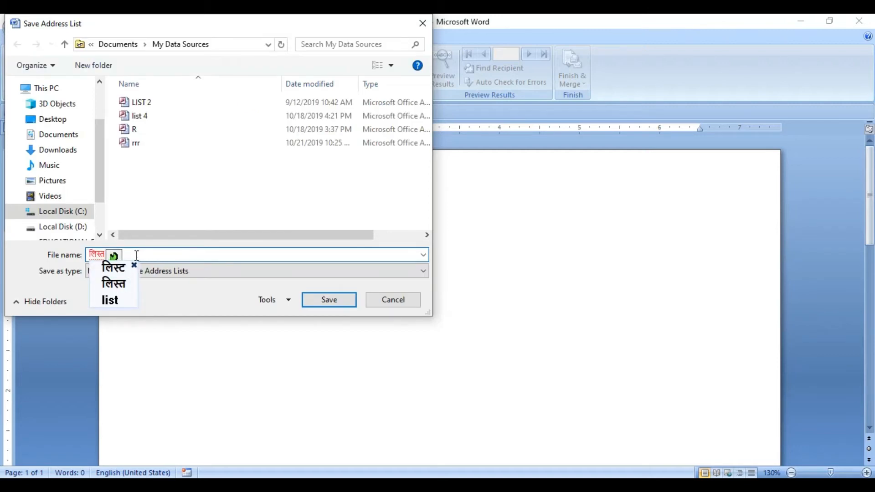
pyautogui.press('Down')
pyautogui.press('space')
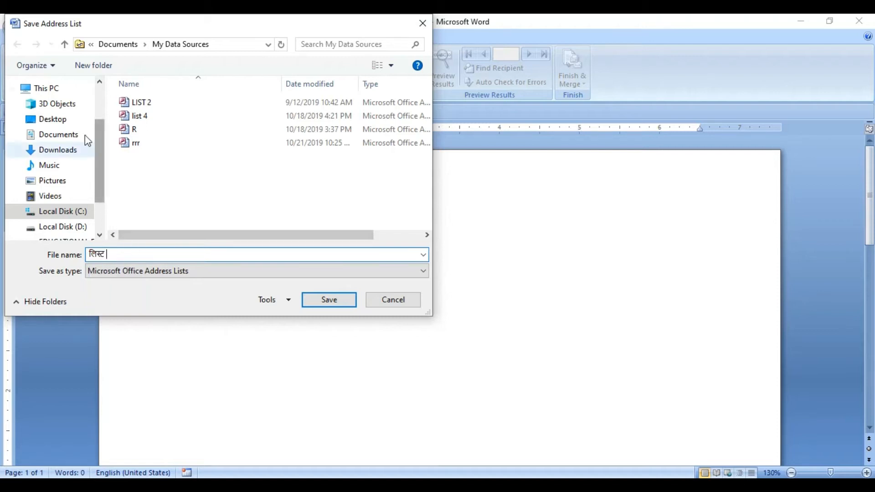
pyautogui.click(329, 299)
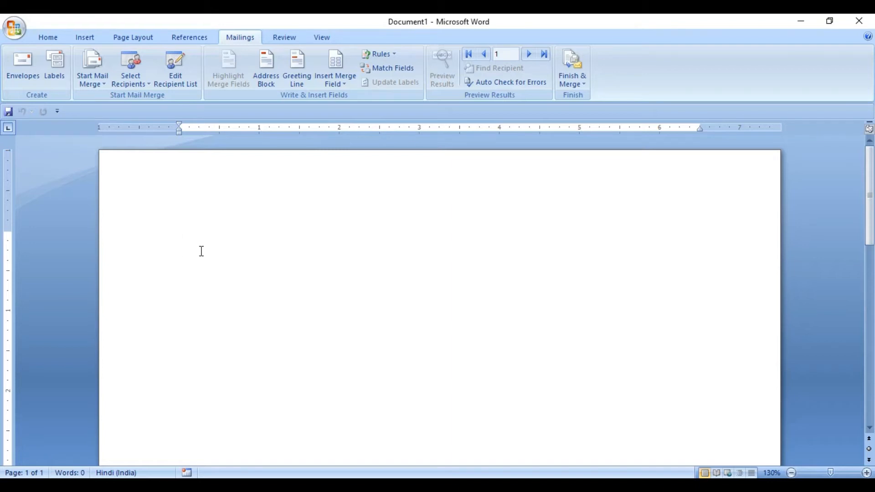
# Generate a paragraph of English sample text with =rand(1) below two new blank lines
pyautogui.press('Return')
pyautogui.press('Return')
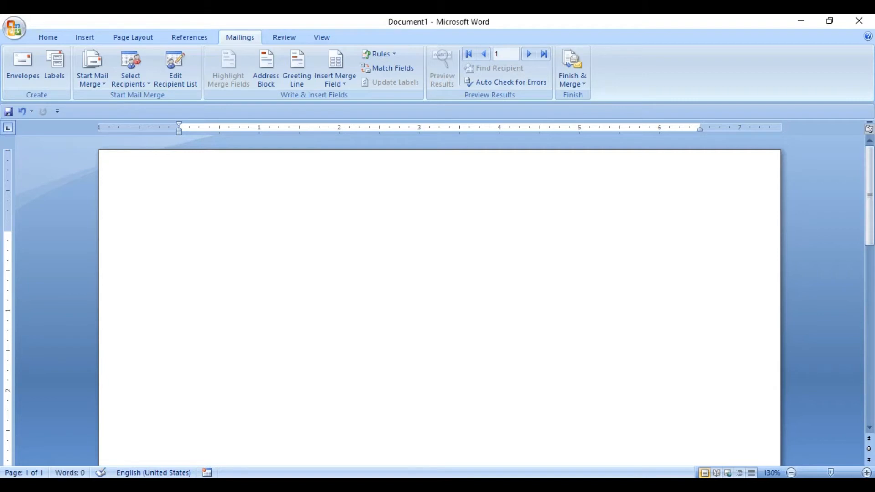
pyautogui.write('=rand(1)')
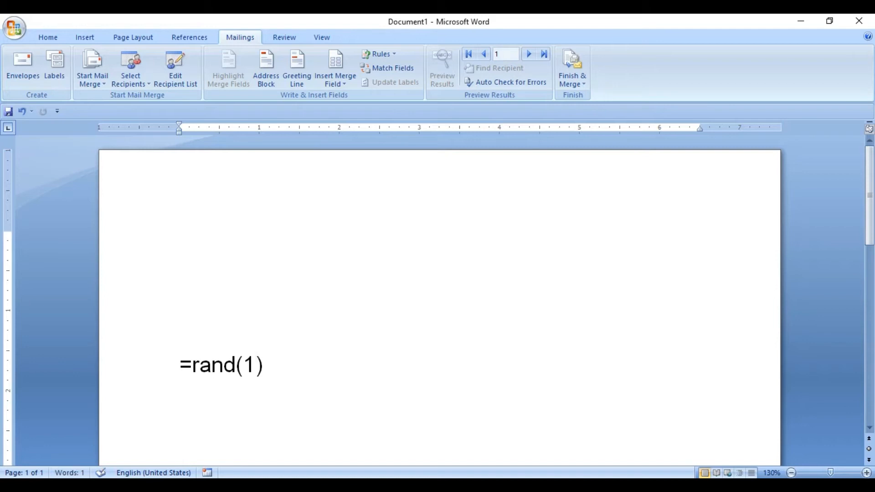
pyautogui.press('Return')
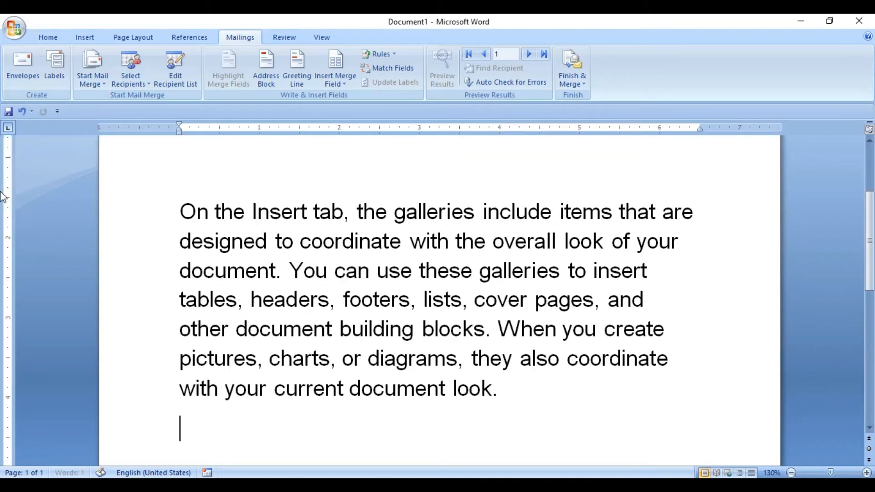
# Reduce the font size of the whole English sample paragraph by several increments
pyautogui.moveTo(180, 202); pyautogui.dragTo(526, 402)
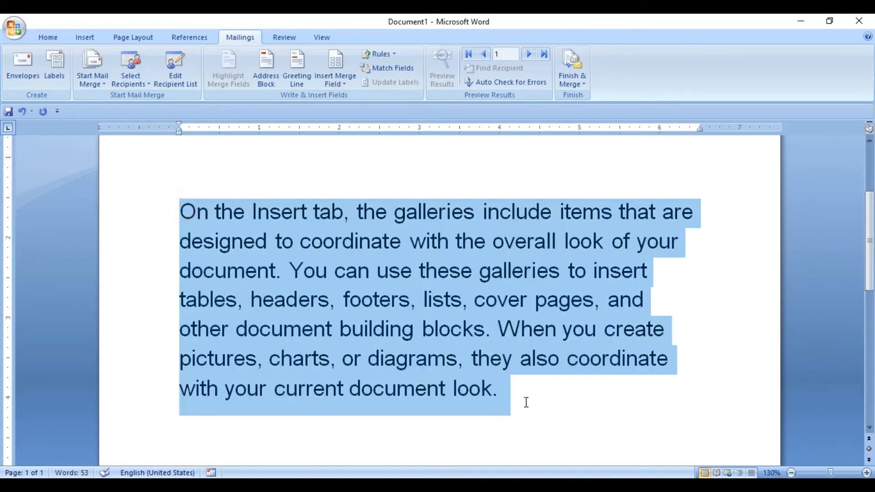
pyautogui.hotkey('ctrl', 'shift', ',')
pyautogui.hotkey('ctrl', 'shift', ',')
pyautogui.hotkey('ctrl', 'shift', ',')
pyautogui.hotkey('ctrl', 'shift', ',')
pyautogui.hotkey('ctrl', 'shift', ',')
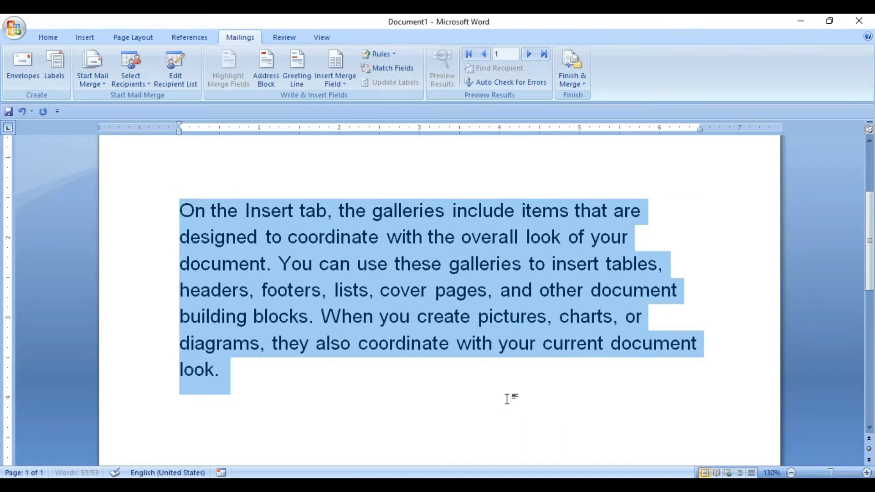
# Replace the tall blank line directly above the English sample paragraph with a new blank line
pyautogui.moveTo(869, 230); pyautogui.dragTo(868, 184)
pyautogui.click(189, 296)
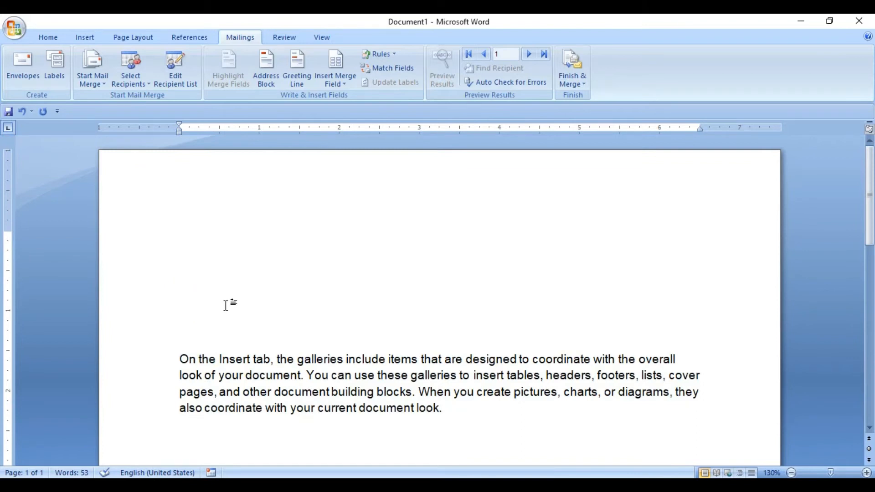
pyautogui.press('Delete')
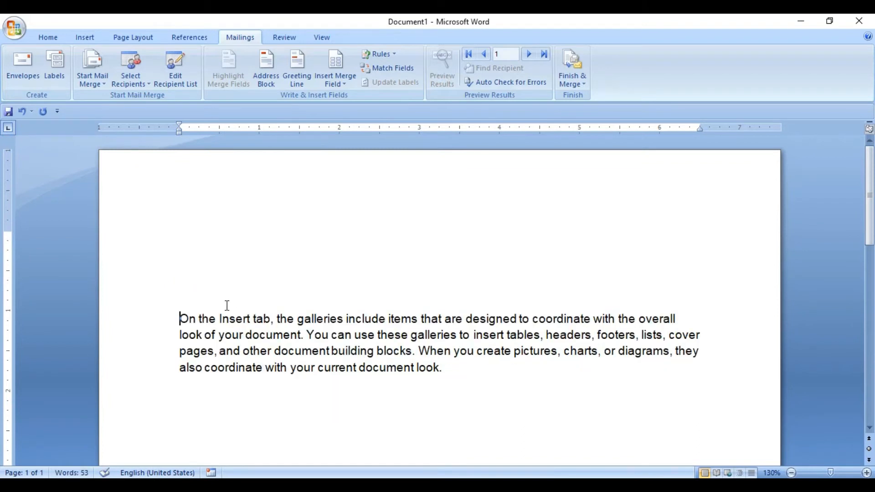
pyautogui.press('Return')
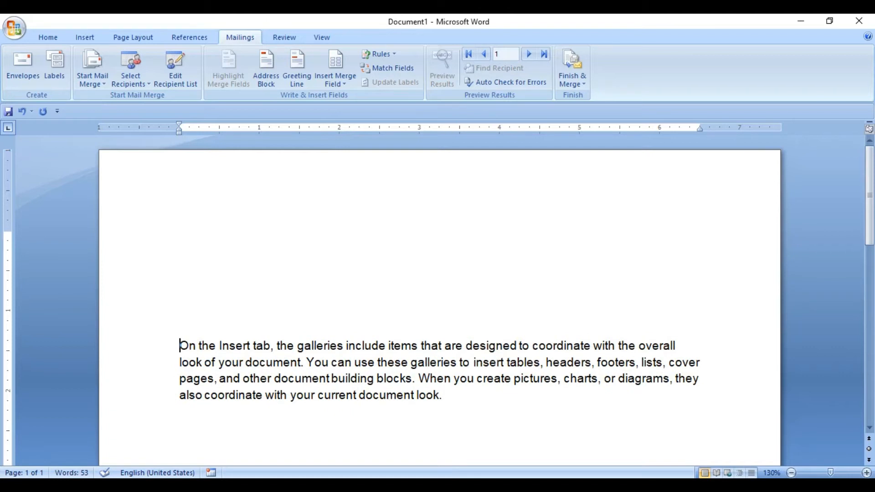
# Select the whole English sample paragraph and run a Translation search on it
pyautogui.hotkey('shift', 'Down')
pyautogui.hotkey('shift', 'Down')
pyautogui.hotkey('shift', 'Down')
pyautogui.hotkey('shift', 'Down')
pyautogui.hotkey('shift', 'Left')
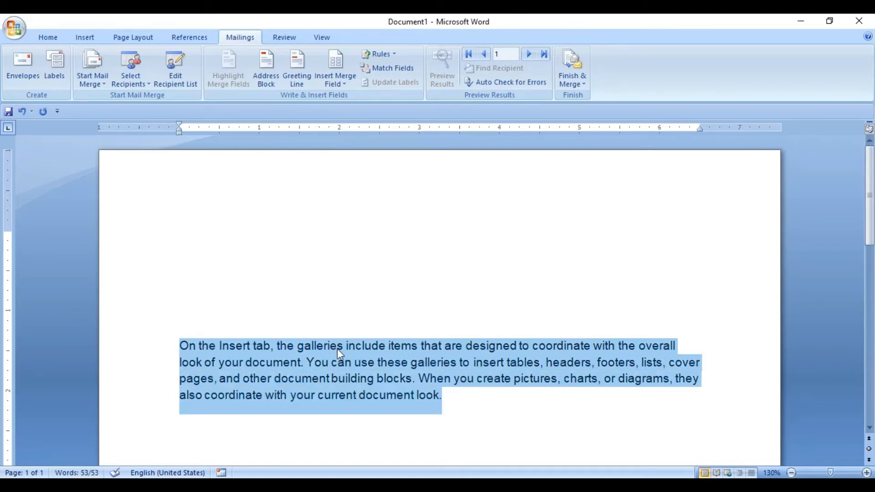
pyautogui.click(283, 38)
pyautogui.click(140, 88)
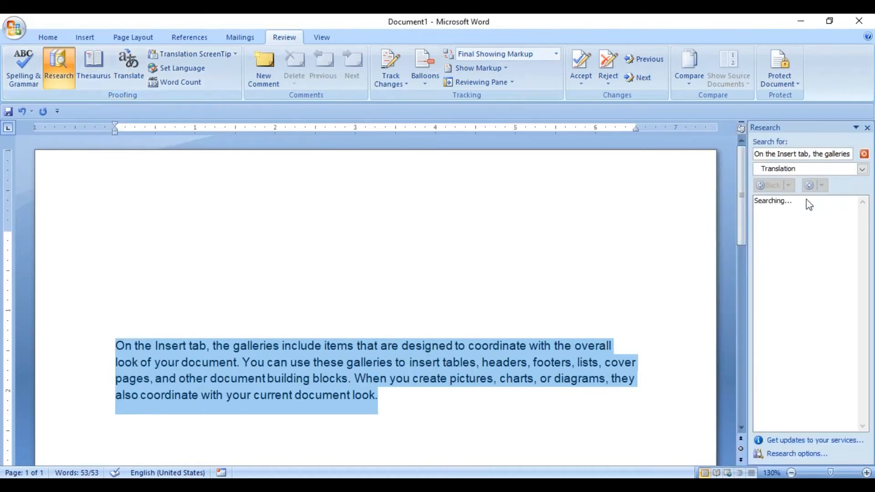
pyautogui.click(816, 168)
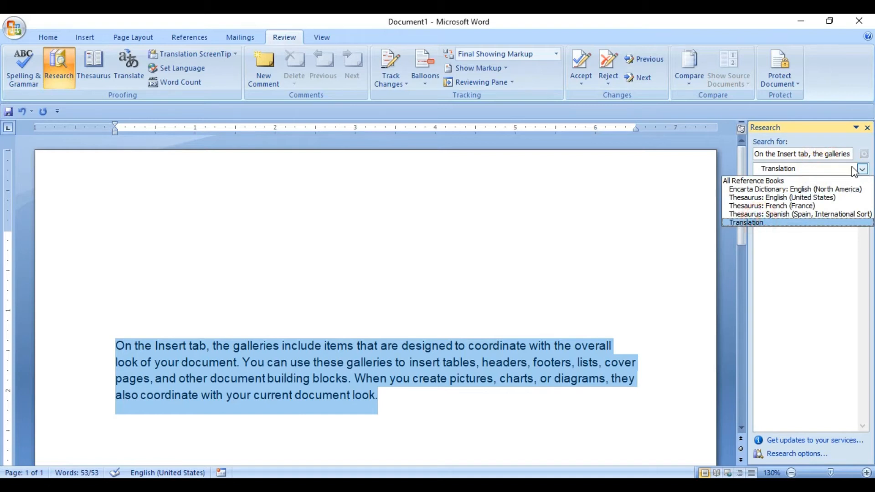
pyautogui.click(864, 153)
pyautogui.click(865, 154)
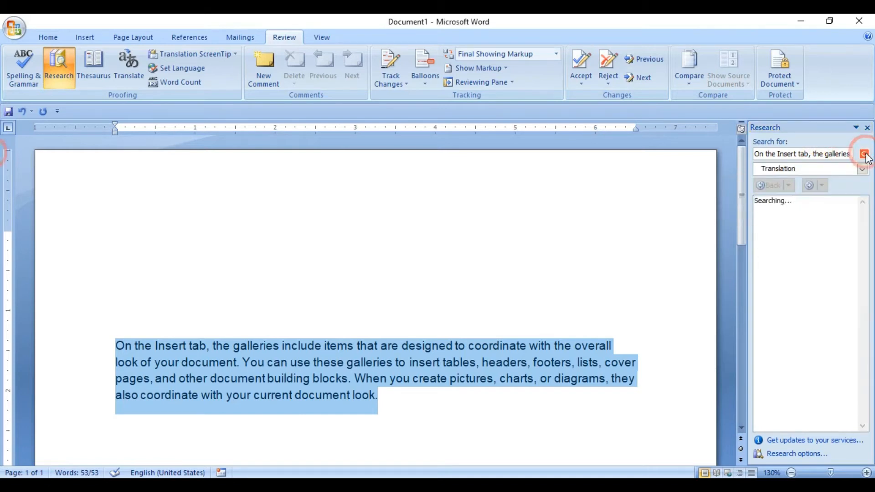
# Set the translation's target language to Hindi (India)
pyautogui.moveTo(868, 252); pyautogui.dragTo(866, 230)
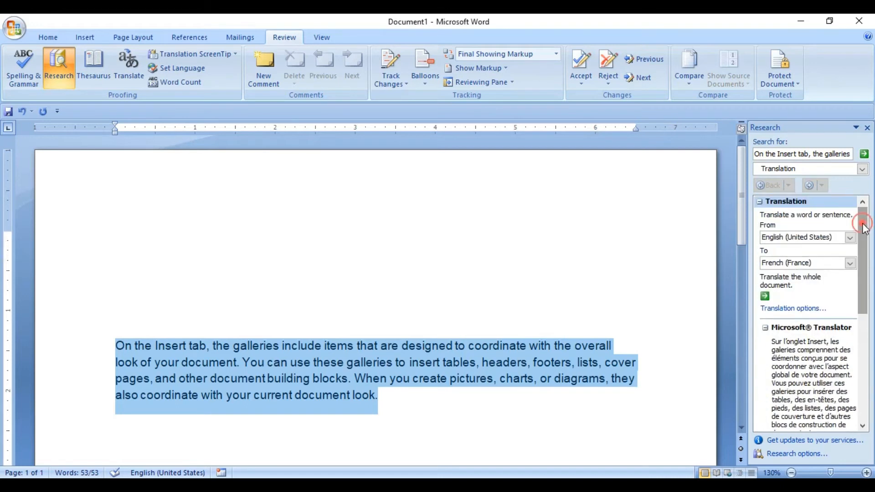
pyautogui.click(818, 263)
pyautogui.press('h')
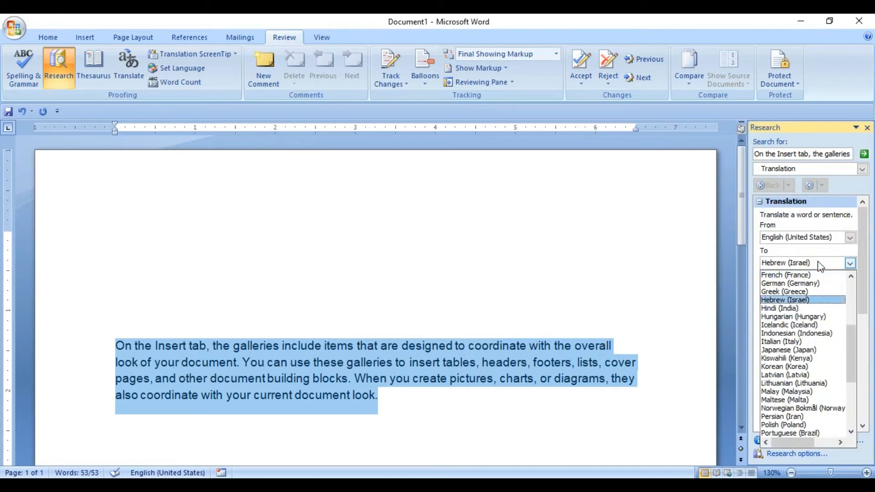
pyautogui.click(793, 308)
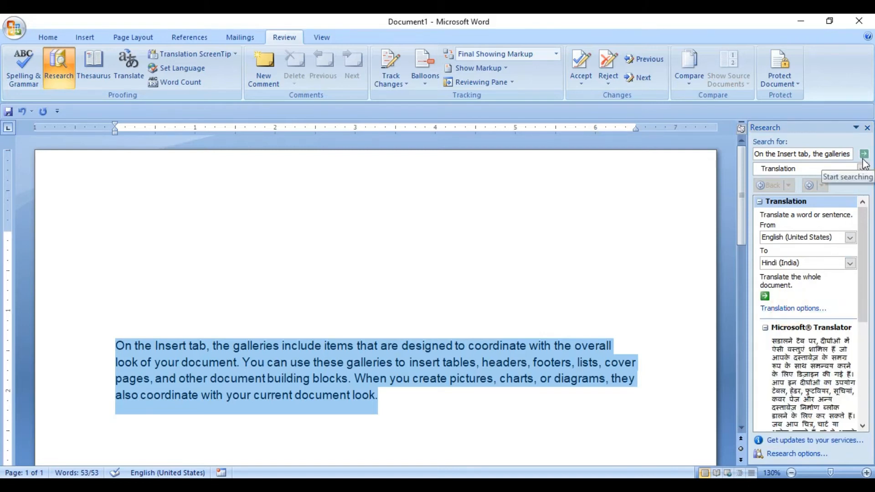
# Insert the Hindi translation on a new line below the English paragraph
pyautogui.moveTo(862, 302); pyautogui.dragTo(863, 357)
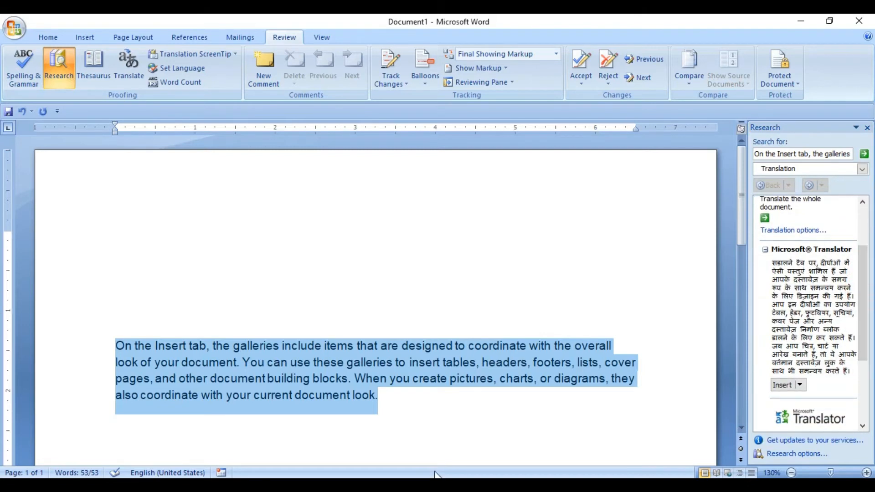
pyautogui.click(409, 407)
pyautogui.press('Return')
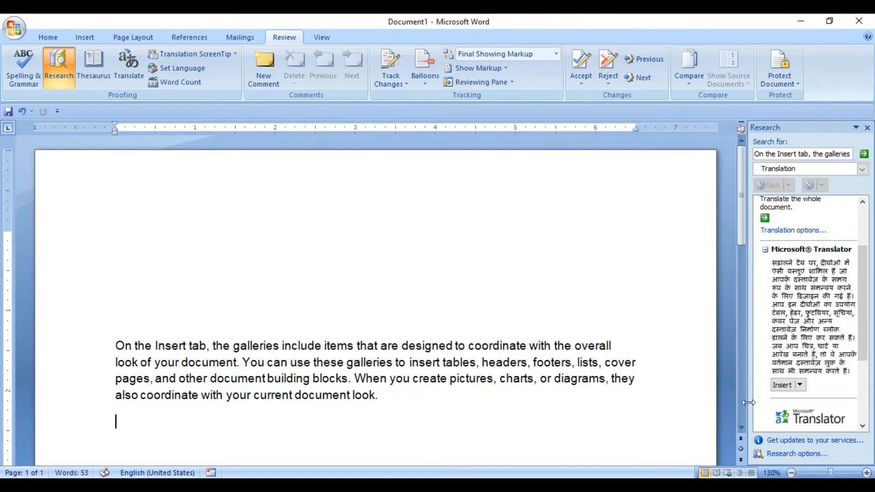
pyautogui.click(787, 391)
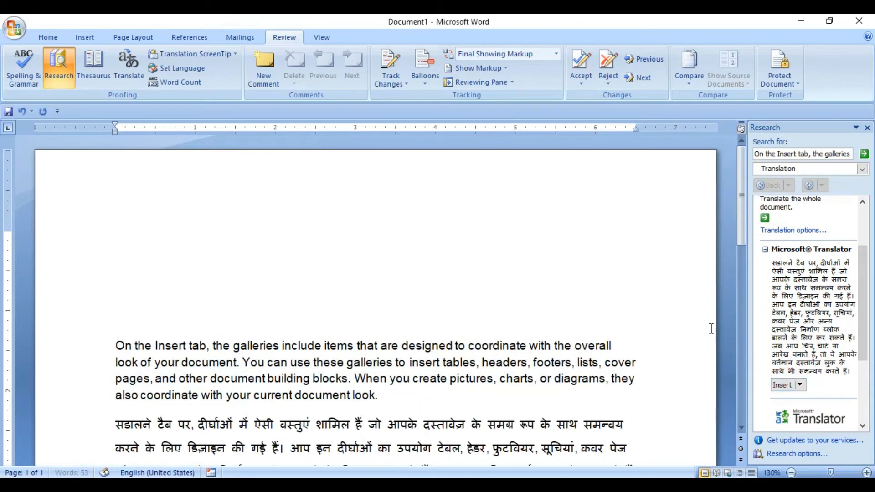
# Delete the English paragraph above the Hindi translation and close the research tools
pyautogui.moveTo(740, 228); pyautogui.dragTo(722, 285)
pyautogui.moveTo(113, 170); pyautogui.dragTo(383, 237)
pyautogui.press('Delete')
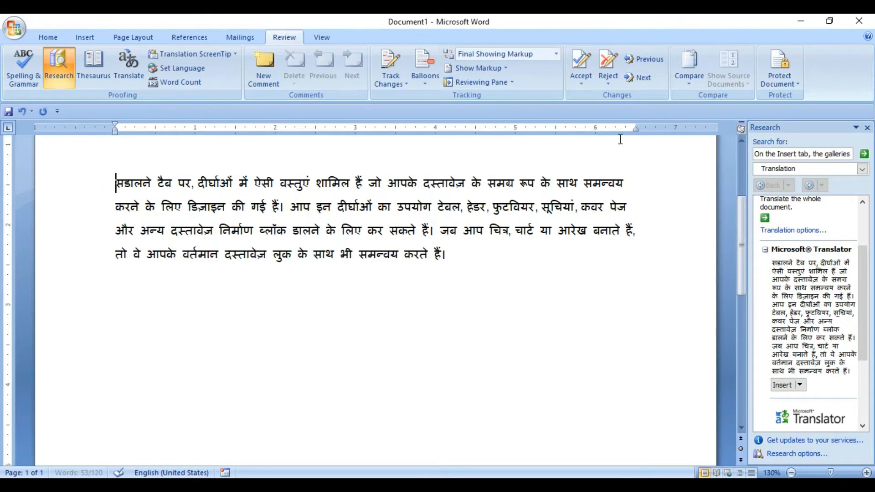
pyautogui.click(867, 127)
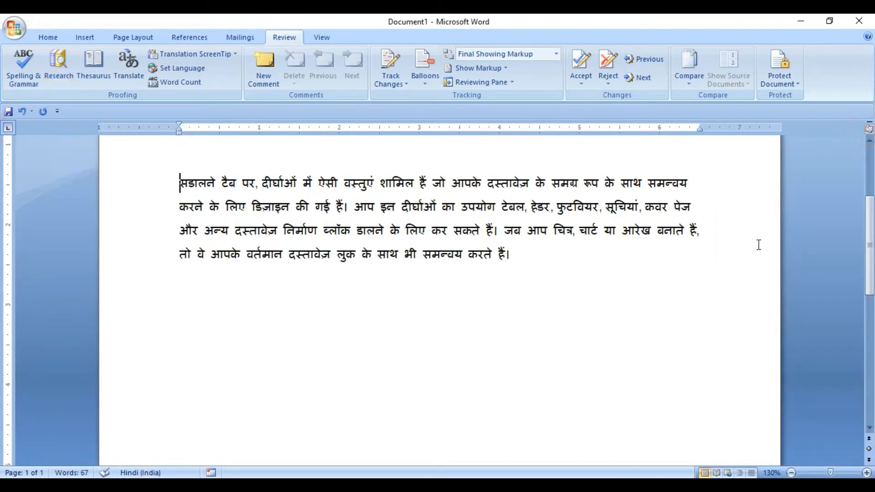
# Adjust the blank lines above the Hindi paragraph to leave room for merge fields, and place the cursor on the document's first line
pyautogui.press('Return')
pyautogui.press('Return')
pyautogui.press('Return')
pyautogui.press('Return')
pyautogui.press('Return')
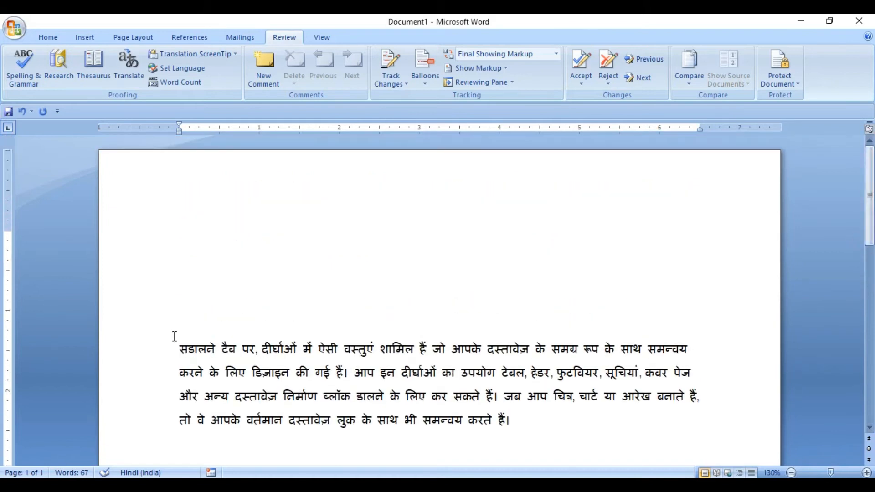
pyautogui.click(175, 337)
pyautogui.press('Delete')
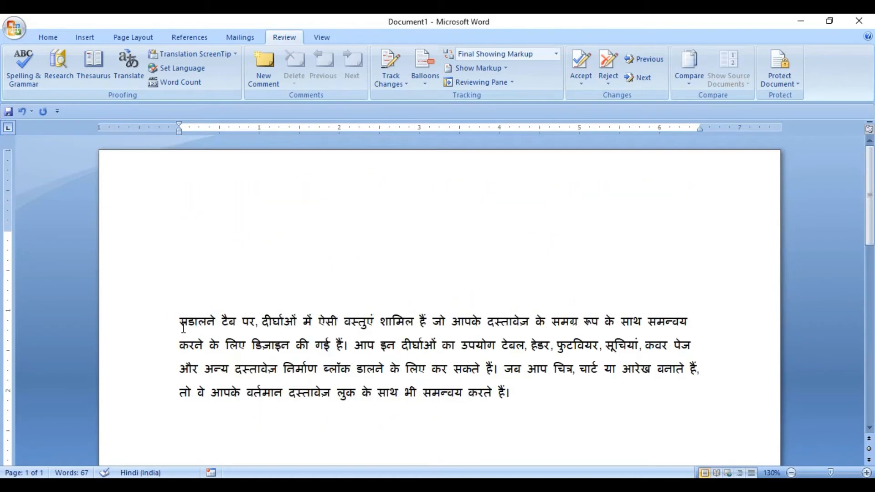
pyautogui.moveTo(198, 326); pyautogui.dragTo(518, 385)
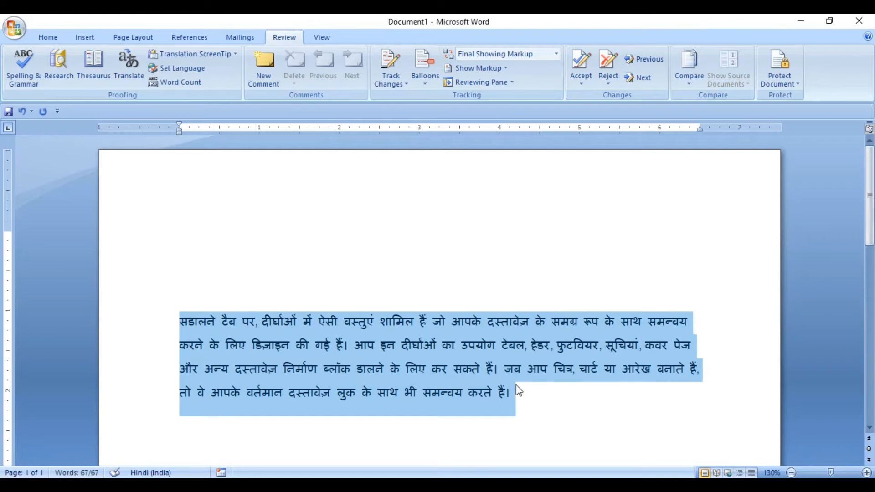
pyautogui.click(529, 396)
pyautogui.click(182, 303)
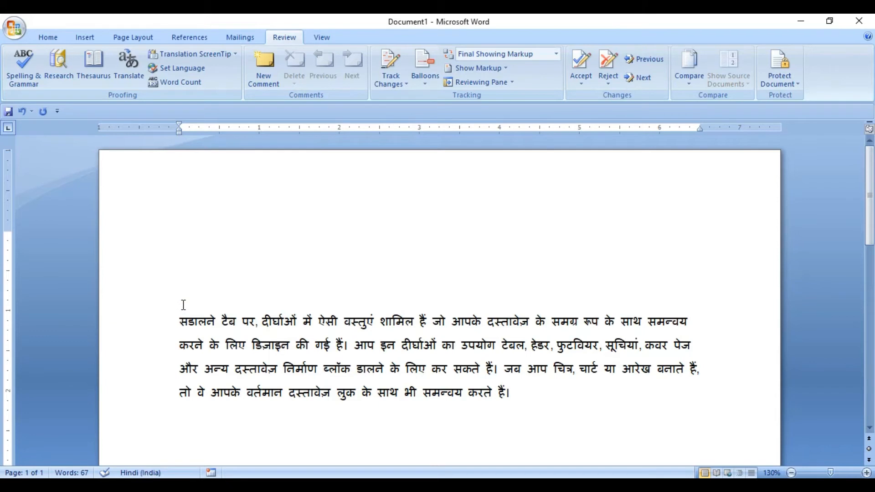
pyautogui.press('Return')
pyautogui.click(184, 249)
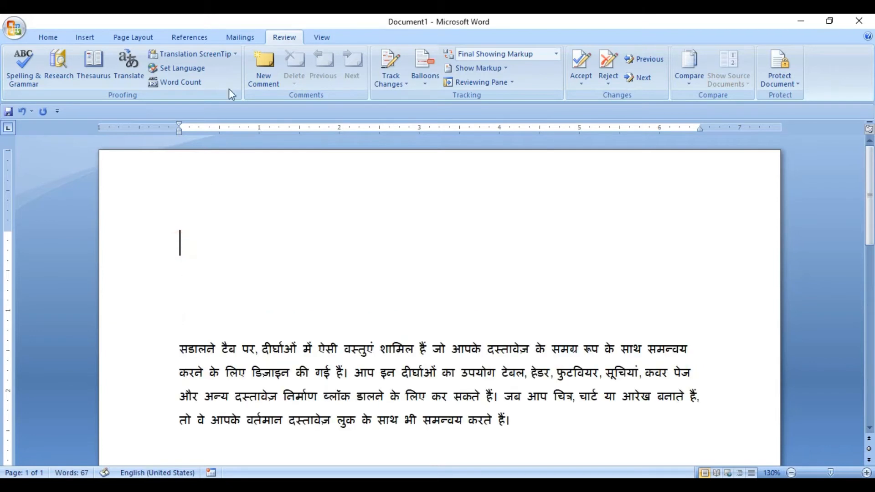
# Attach the saved Hindi recipient list to the document as an existing mail merge list
pyautogui.click(243, 35)
pyautogui.click(131, 85)
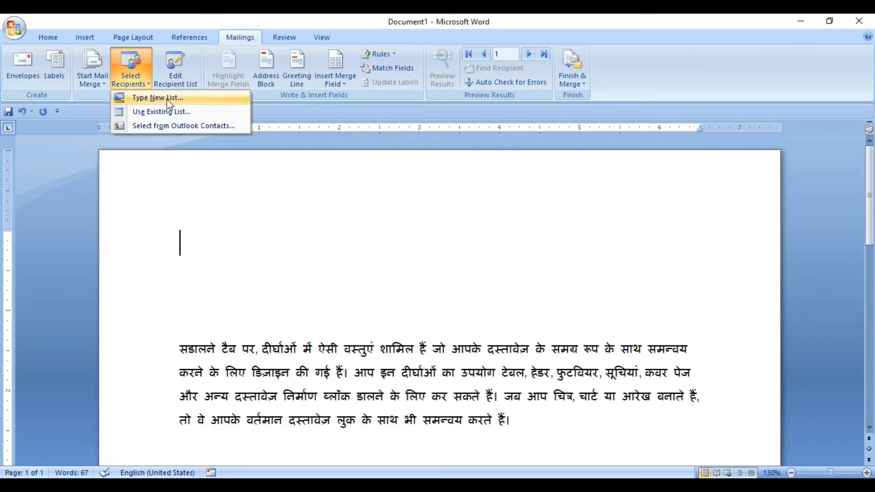
pyautogui.click(146, 118)
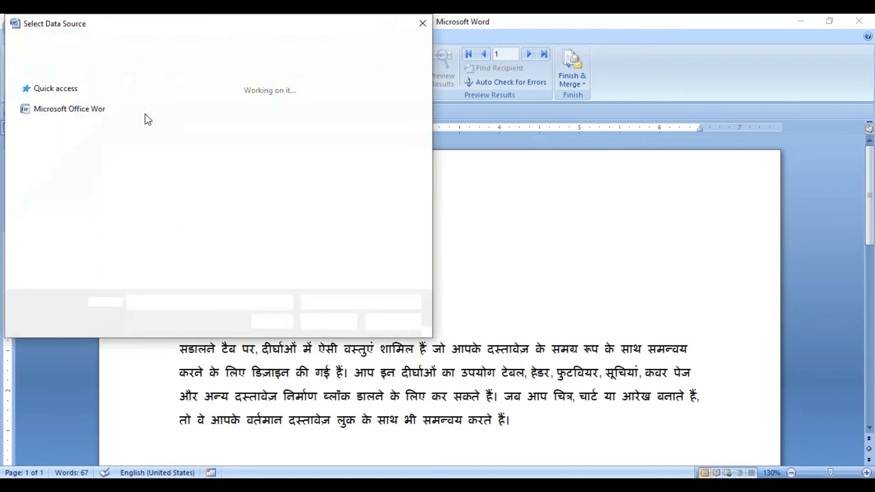
pyautogui.click(185, 98)
pyautogui.click(330, 321)
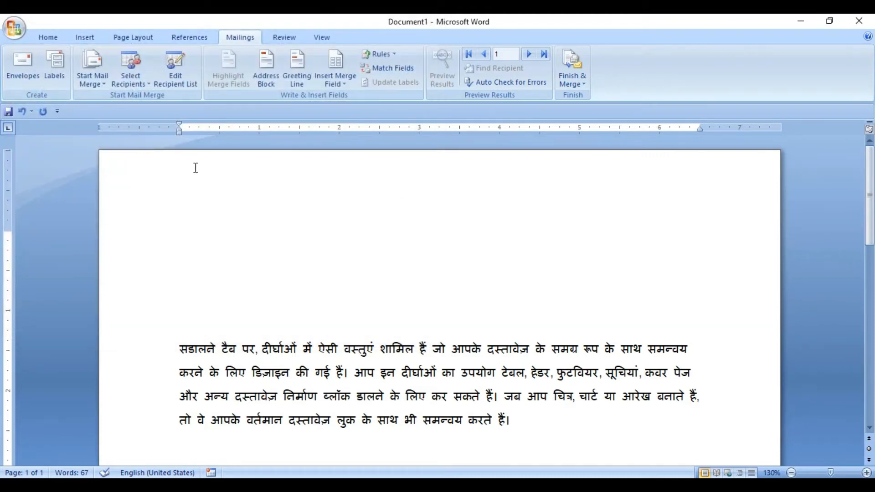
# Insert the merge fields नाम, पता and फोन_नंबर on separate lines above the Hindi paragraph
pyautogui.click(344, 87)
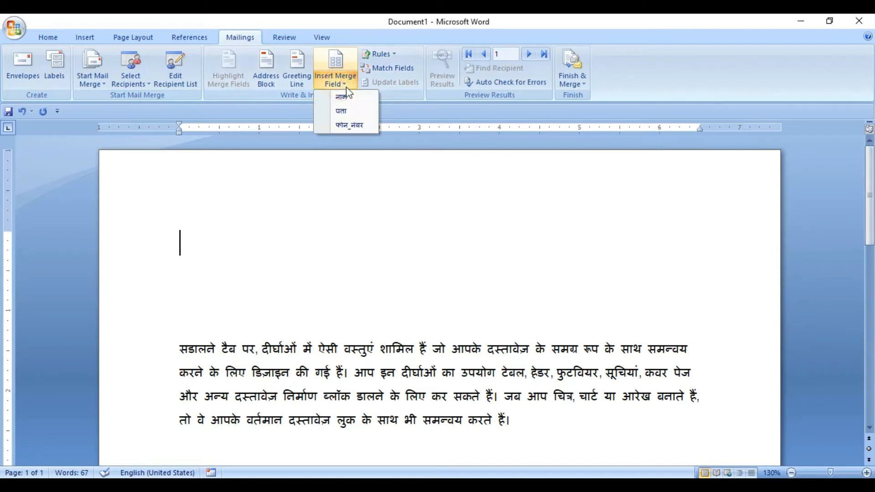
pyautogui.click(348, 96)
pyautogui.press('Down')
pyautogui.click(339, 85)
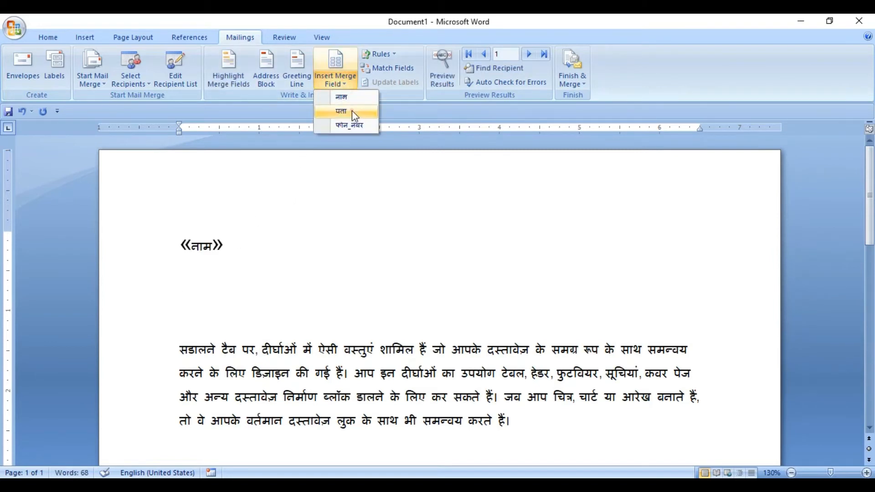
pyautogui.click(352, 110)
pyautogui.press('End')
pyautogui.press('Down')
pyautogui.click(352, 88)
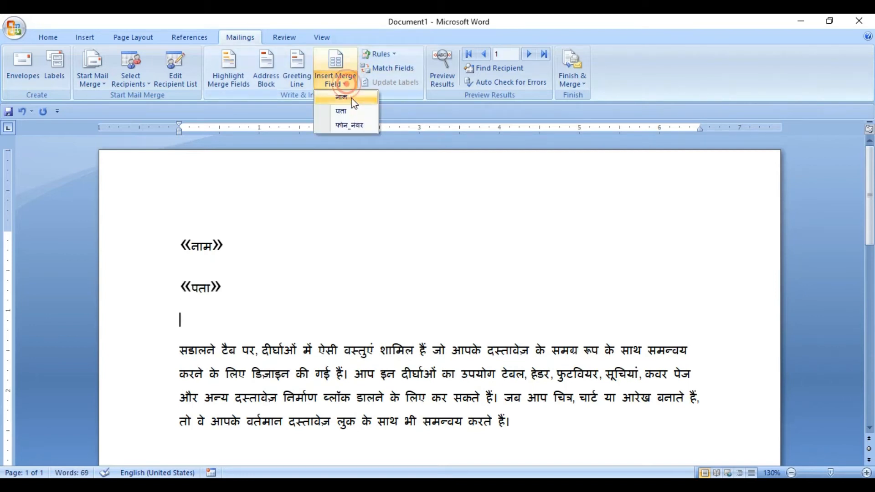
pyautogui.click(355, 124)
pyautogui.press('Return')
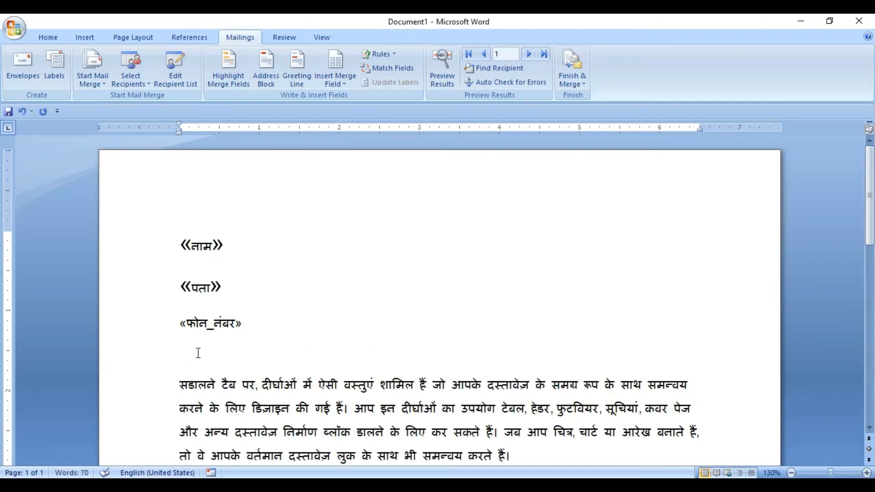
pyautogui.press('Delete')
# Indent the Hindi paragraph by 0.5 inch without a first-line indent and justify its text
pyautogui.press('Tab')
pyautogui.press('Tab')
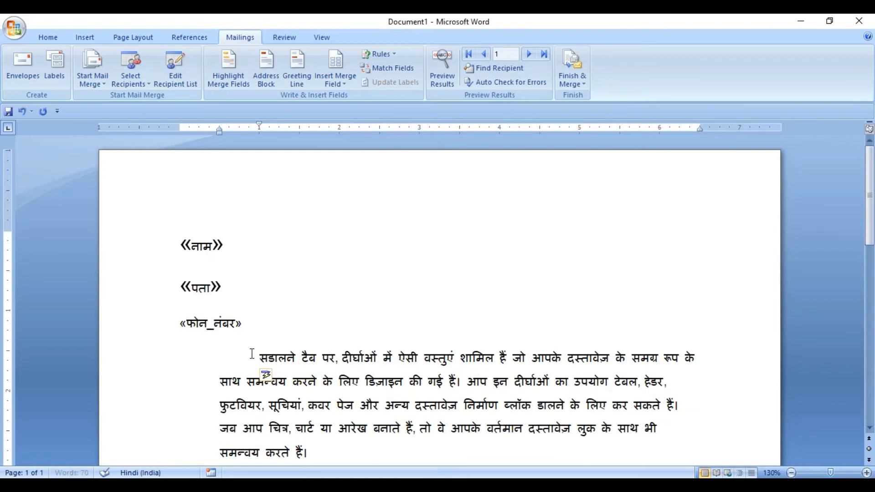
pyautogui.press('BackSpace')
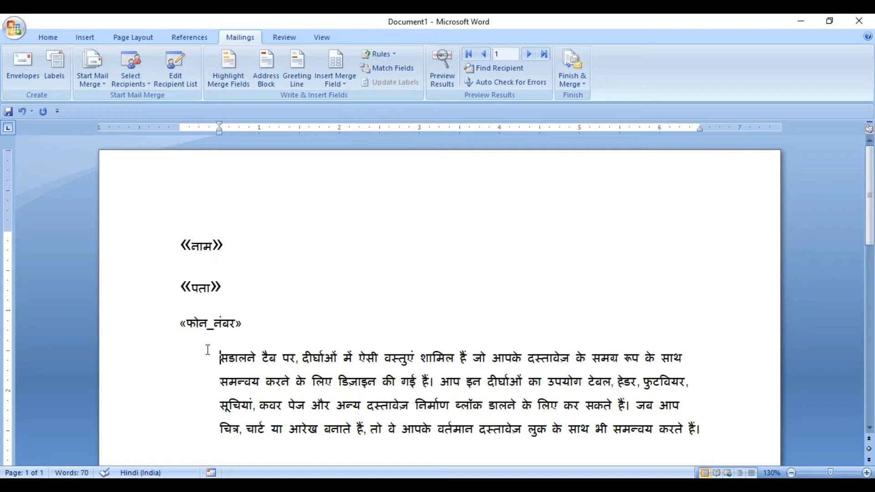
pyautogui.click(219, 359)
pyautogui.click(251, 327)
pyautogui.click(219, 357)
pyautogui.moveTo(220, 357); pyautogui.dragTo(716, 427)
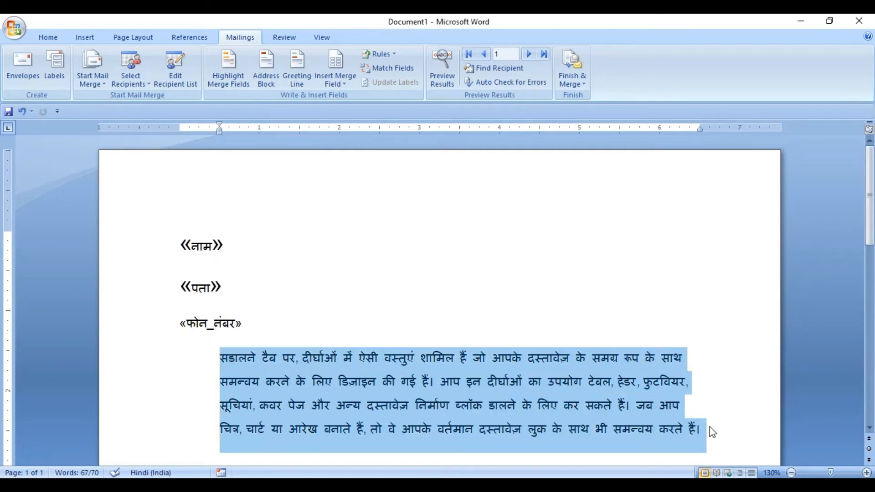
pyautogui.hotkey('ctrl', 'j')
pyautogui.click(256, 324)
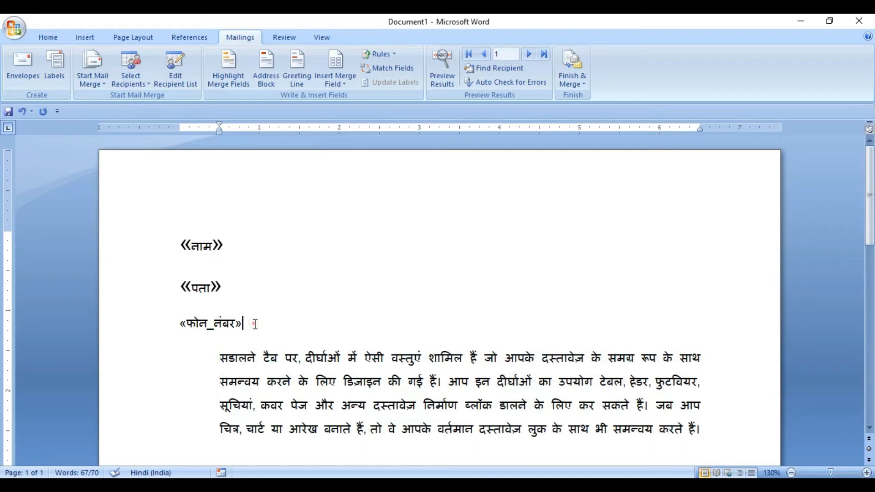
pyautogui.click(226, 243)
pyautogui.click(224, 287)
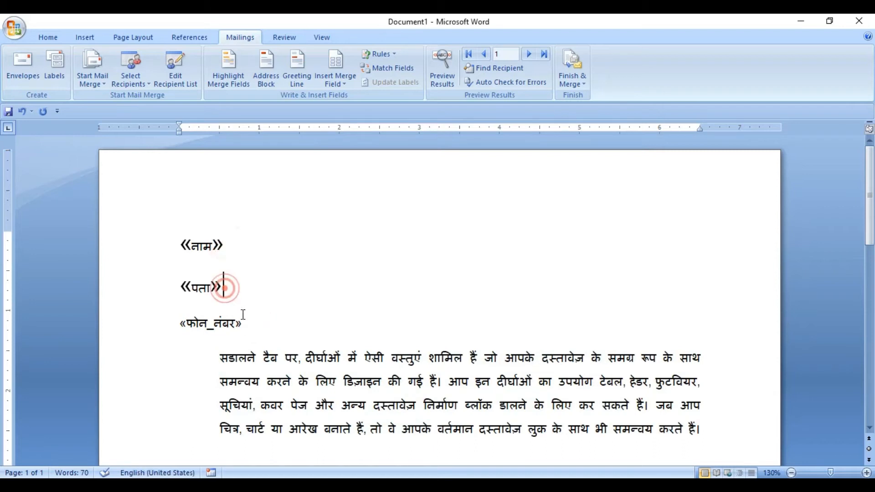
pyautogui.click(248, 322)
pyautogui.click(234, 245)
pyautogui.click(225, 285)
pyautogui.click(247, 325)
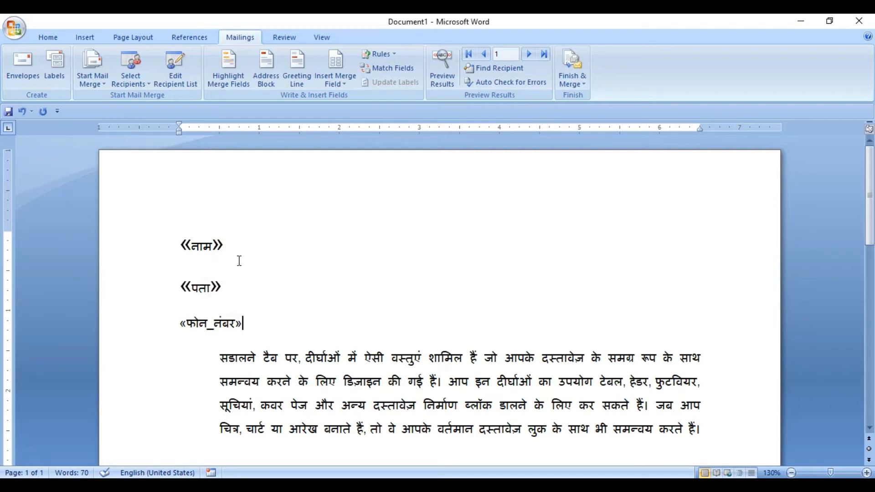
pyautogui.click(136, 81)
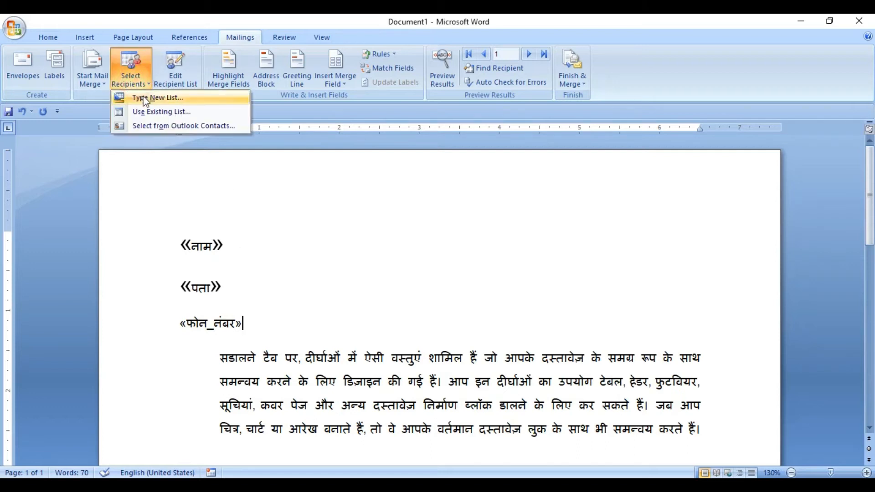
pyautogui.click(283, 328)
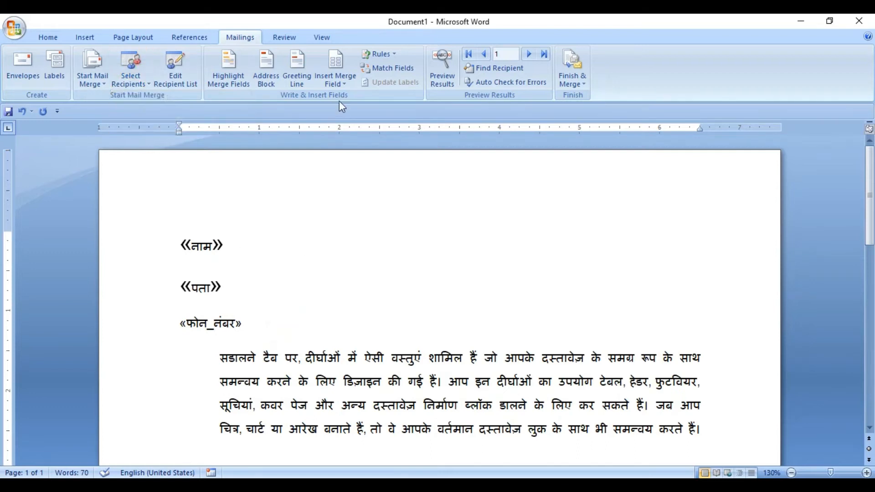
pyautogui.click(340, 85)
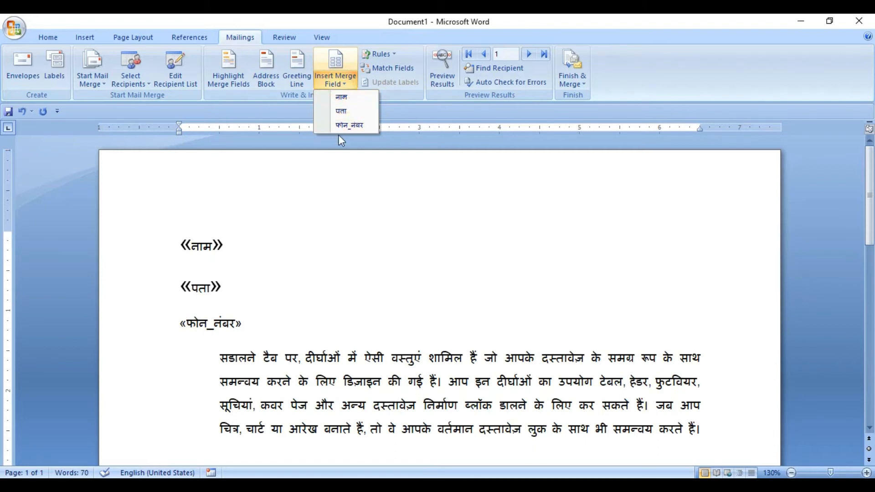
# Delete the फोन_नंबर merge field and insert it again on the same line
pyautogui.click(256, 325)
pyautogui.press('BackSpace')
pyautogui.press('BackSpace')
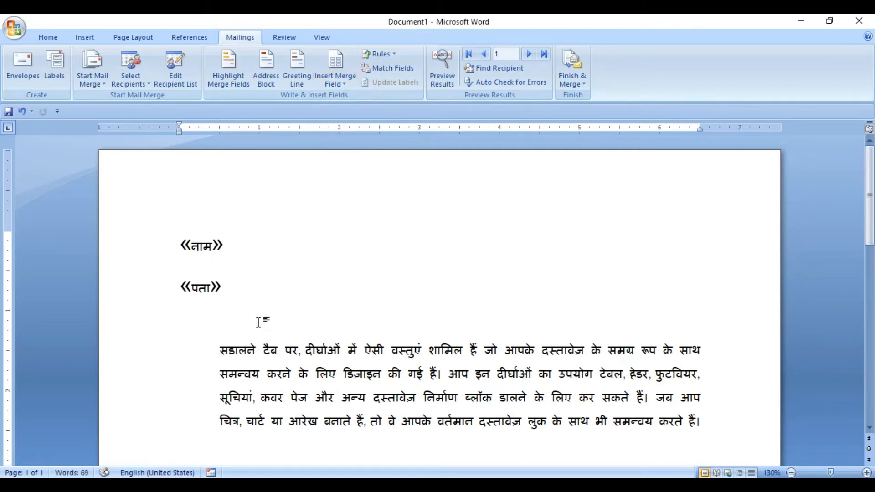
pyautogui.click(336, 84)
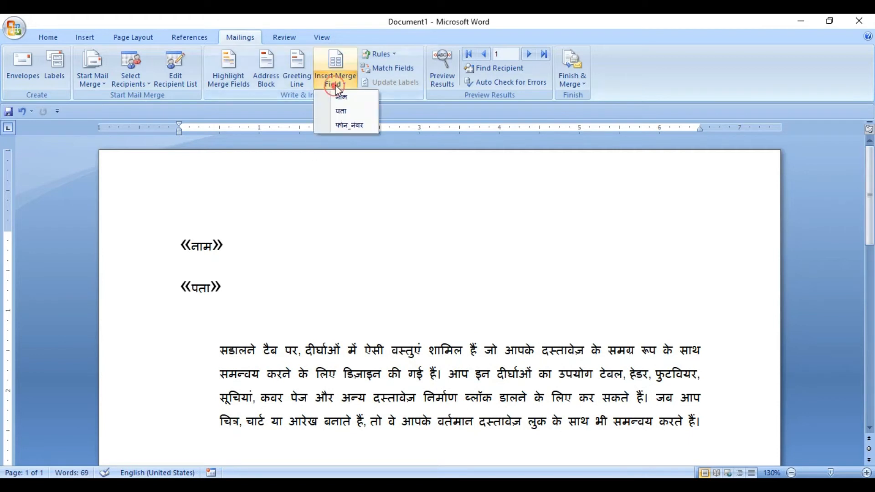
pyautogui.click(349, 123)
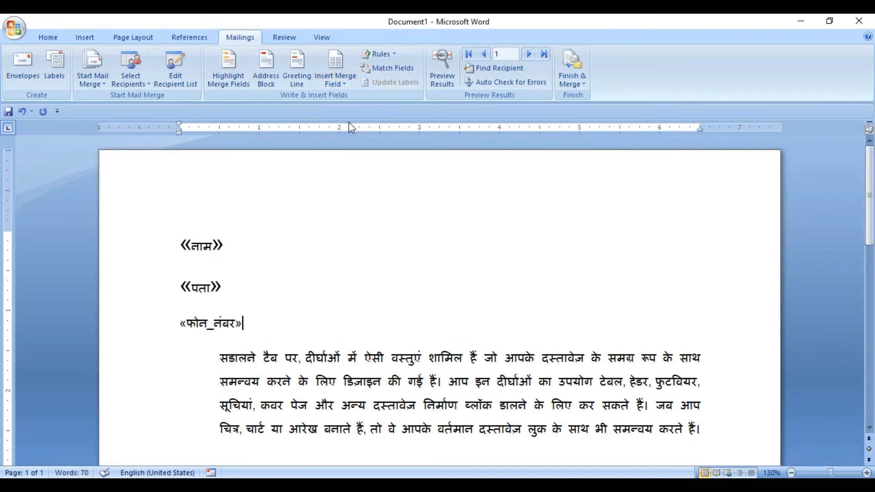
# Delete all three merge fields and place the cursor on a new blank line above the Hindi paragraph
pyautogui.moveTo(184, 238); pyautogui.dragTo(248, 322)
pyautogui.press('Delete')
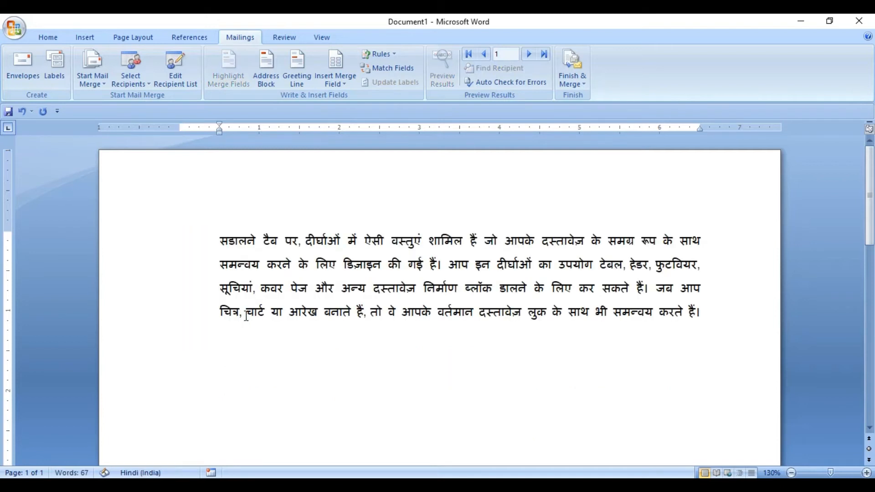
pyautogui.press('Return')
pyautogui.press('Up')
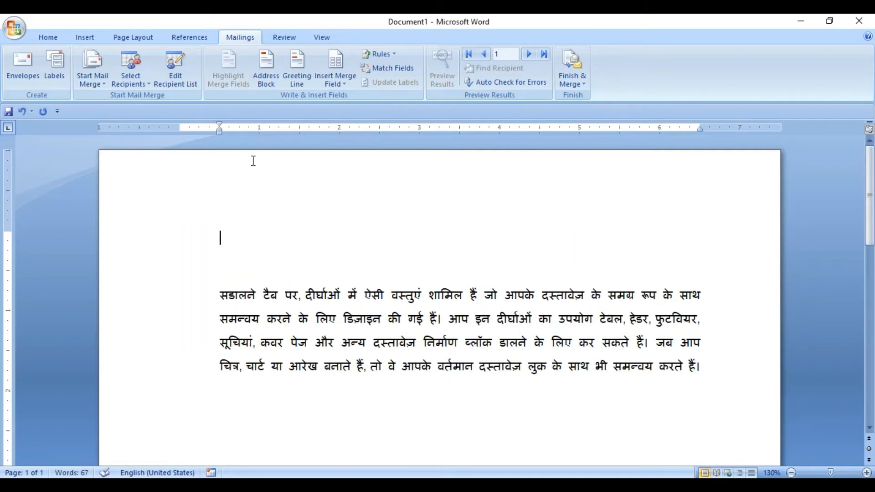
# Try an address block with the default format above the paragraph, preview the merged result and undo the last action
pyautogui.click(265, 80)
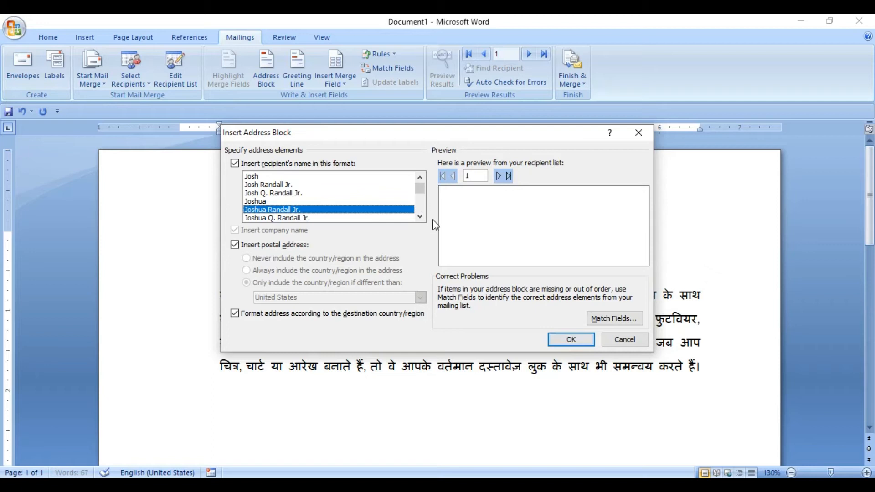
pyautogui.click(570, 340)
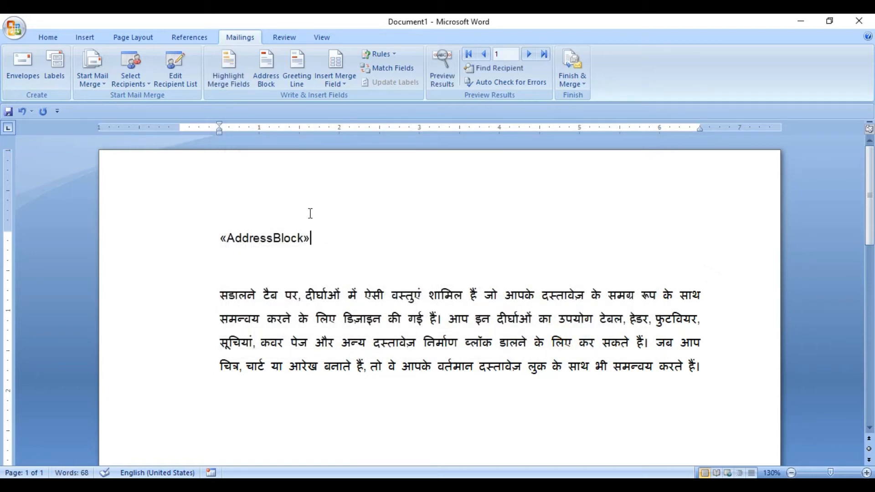
pyautogui.click(445, 76)
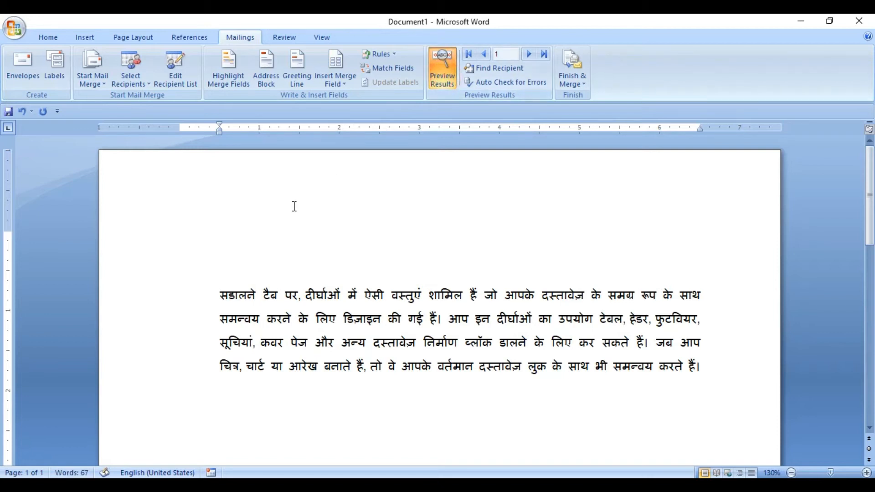
pyautogui.click(444, 79)
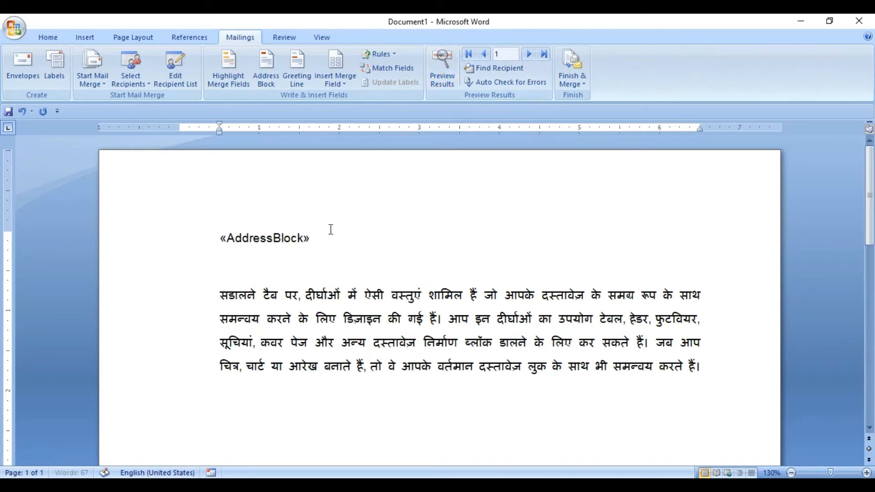
pyautogui.hotkey('ctrl', 'z')
# Insert the नाम, पता and फोन_नंबर merge fields one per line, directly above the indented Hindi paragraph
pyautogui.click(336, 82)
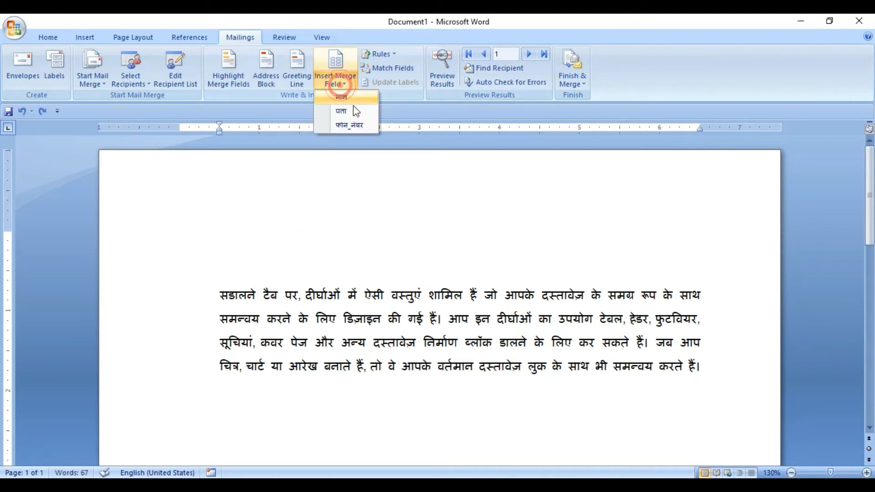
pyautogui.click(353, 97)
pyautogui.press('Return')
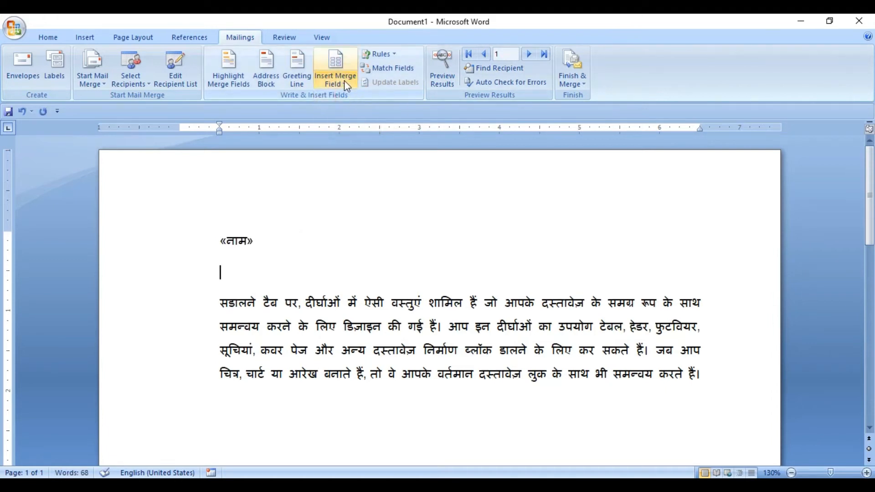
pyautogui.click(343, 80)
pyautogui.click(351, 112)
pyautogui.press('Return')
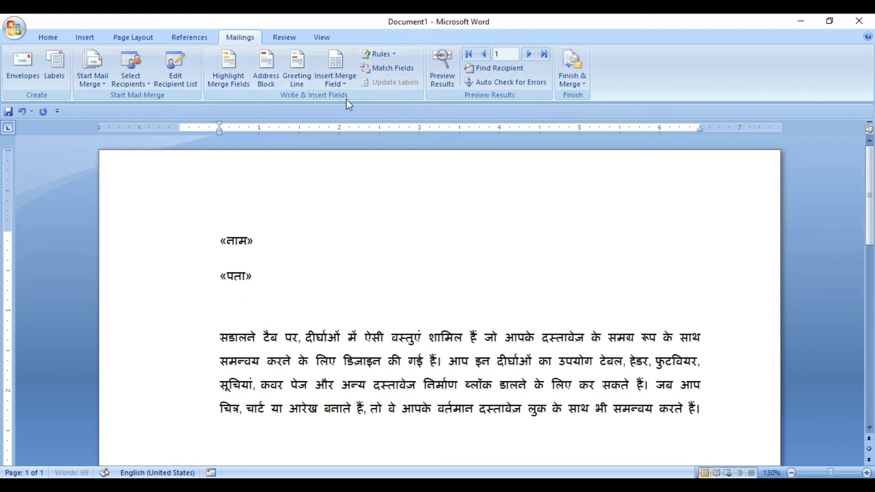
pyautogui.click(339, 83)
pyautogui.click(363, 127)
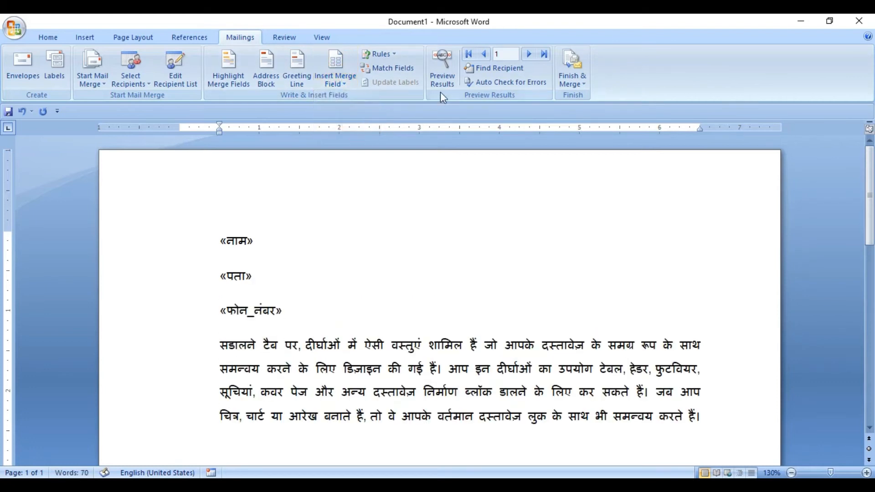
# Preview the merge results and check the first recipient's name, address and phone number lines
pyautogui.click(442, 73)
pyautogui.click(255, 239)
pyautogui.click(251, 272)
pyautogui.click(297, 309)
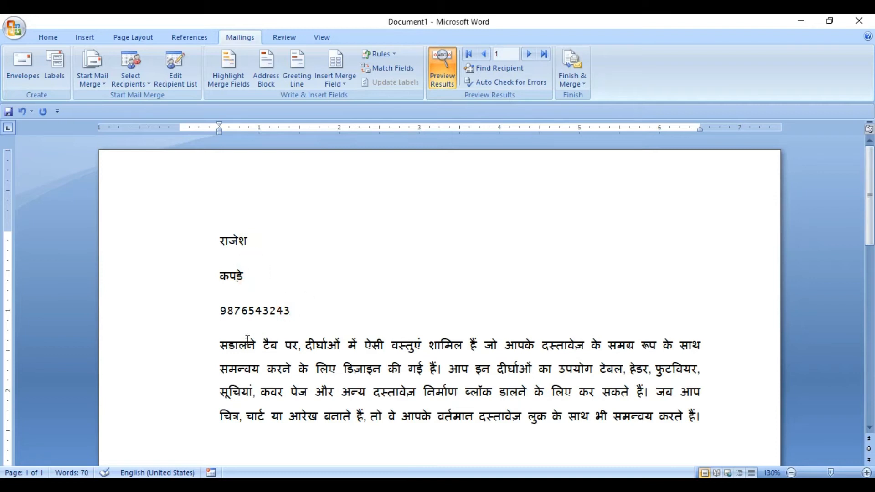
# Indent the Hindi paragraph further to 1 inch, with its first line starting at 1.5 inches
pyautogui.click(221, 345)
pyautogui.press('Tab')
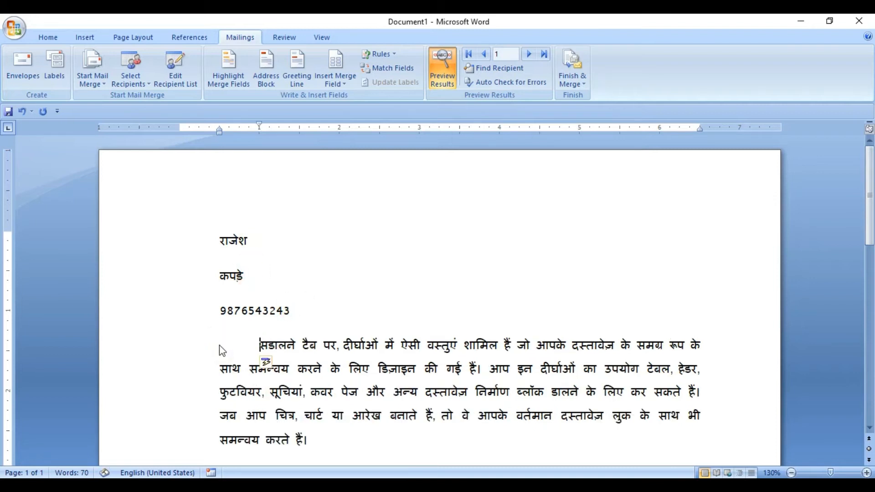
pyautogui.press('Tab')
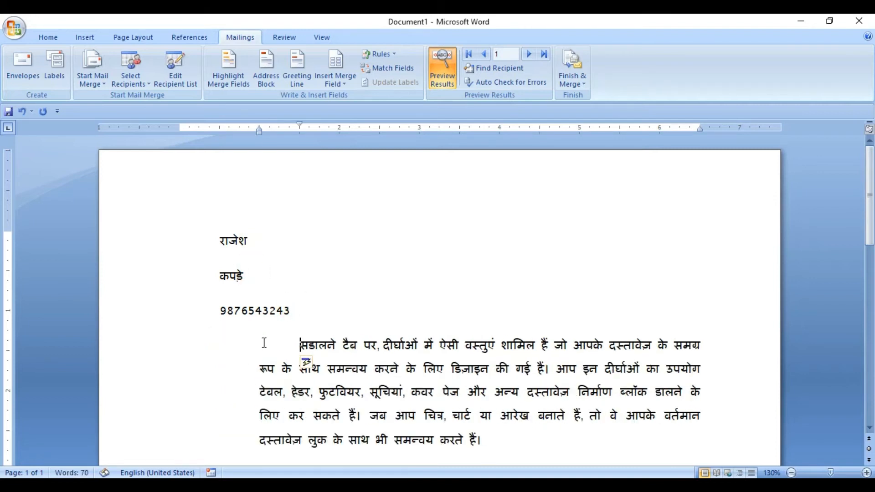
# Turn off the results preview and delete the leftover AddressBlock field in front of the नाम merge field
pyautogui.click(298, 312)
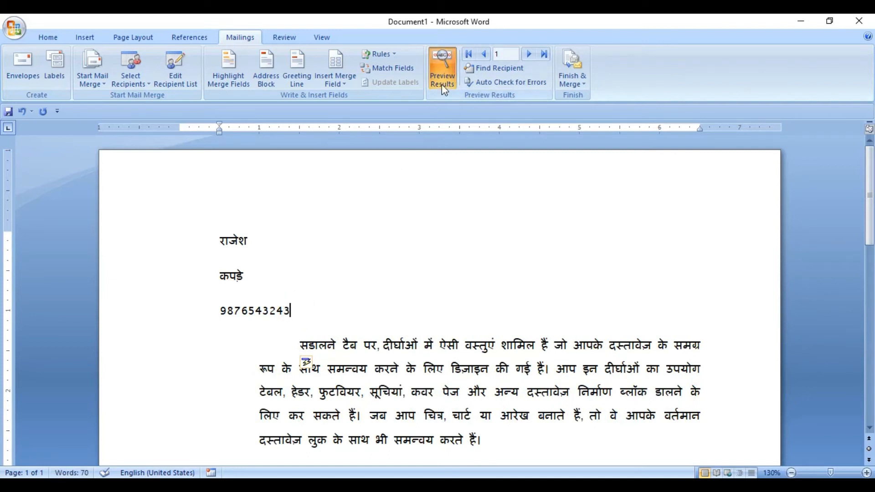
pyautogui.click(443, 68)
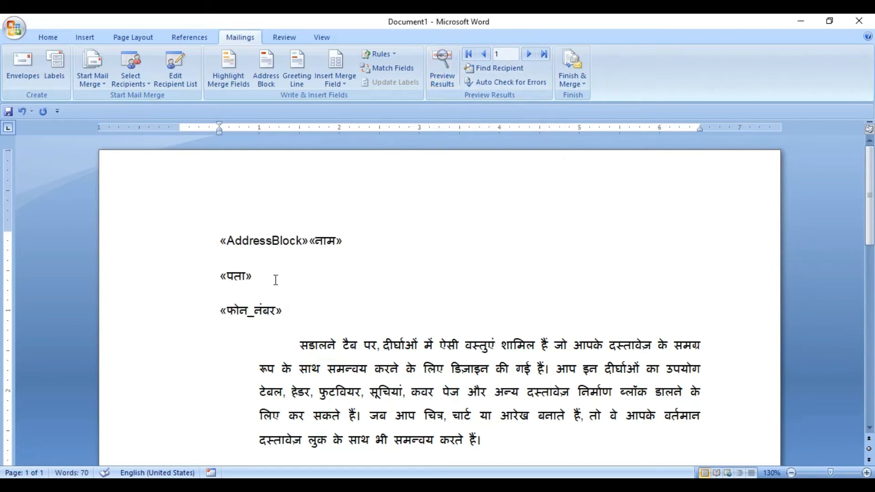
pyautogui.click(314, 236)
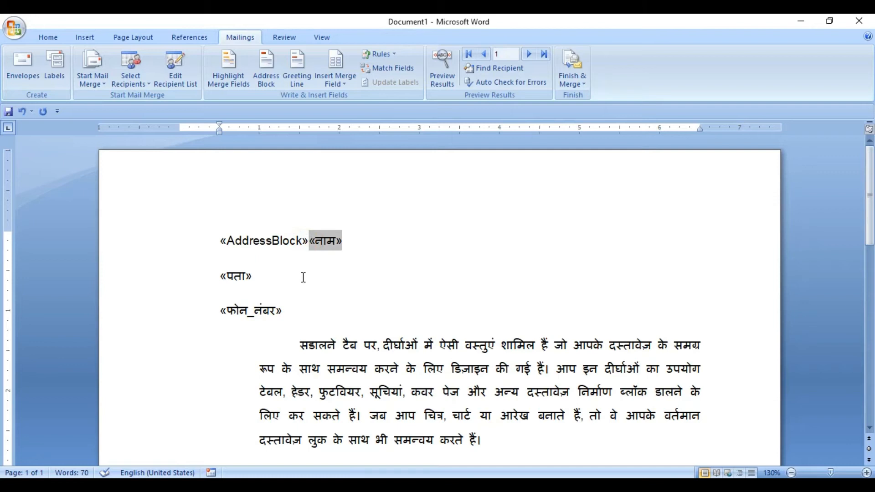
pyautogui.press('Left')
pyautogui.press('Right')
pyautogui.press('BackSpace')
pyautogui.press('BackSpace')
pyautogui.click(291, 310)
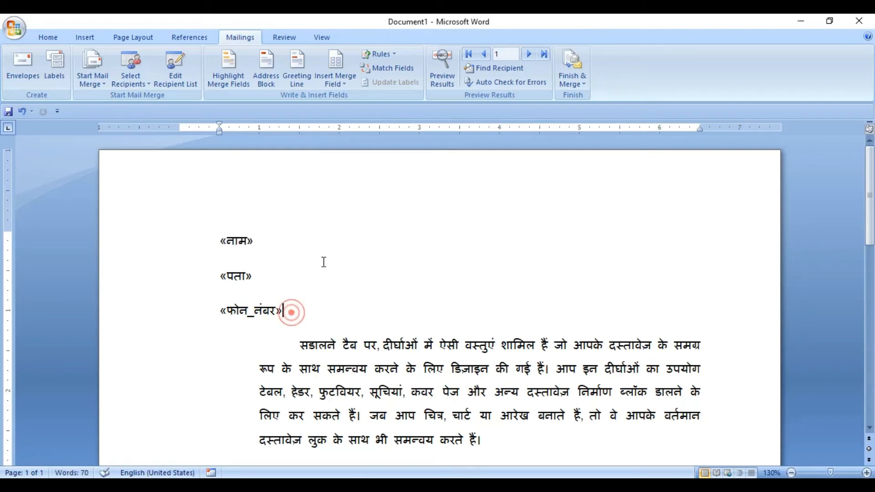
# Preview the merge results and browse all three recipients' letters, returning to the first record
pyautogui.click(444, 75)
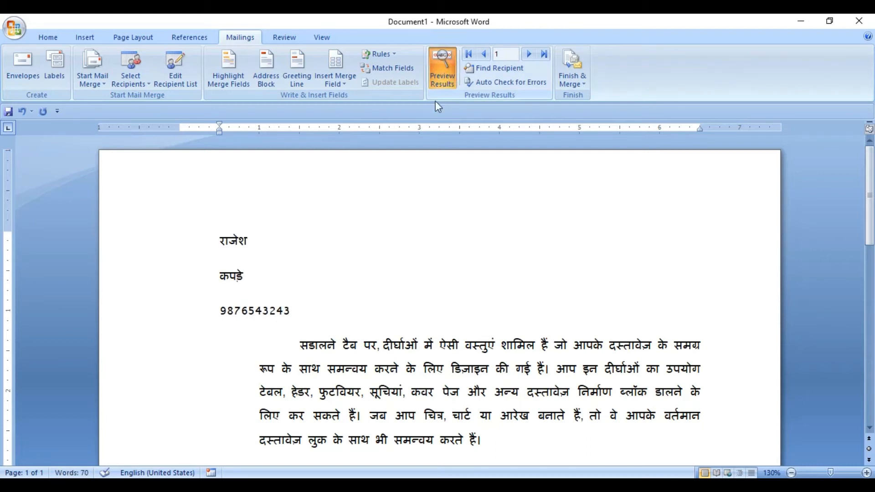
pyautogui.click(530, 55)
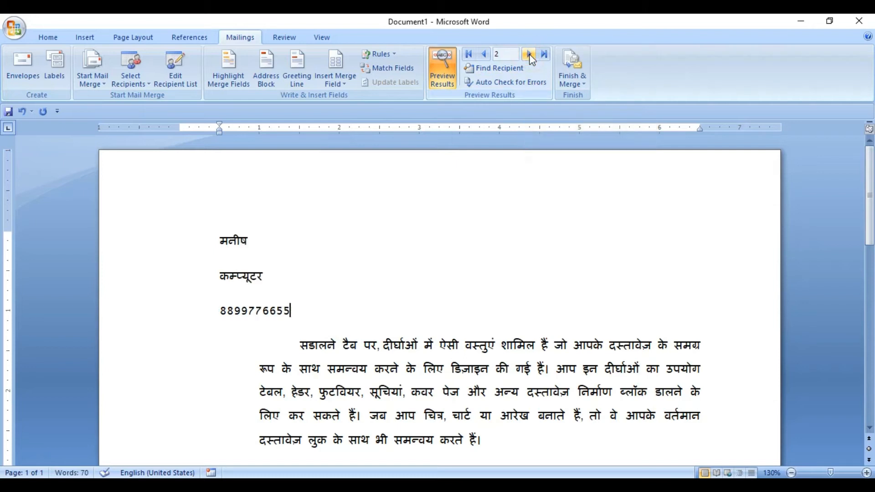
pyautogui.click(528, 55)
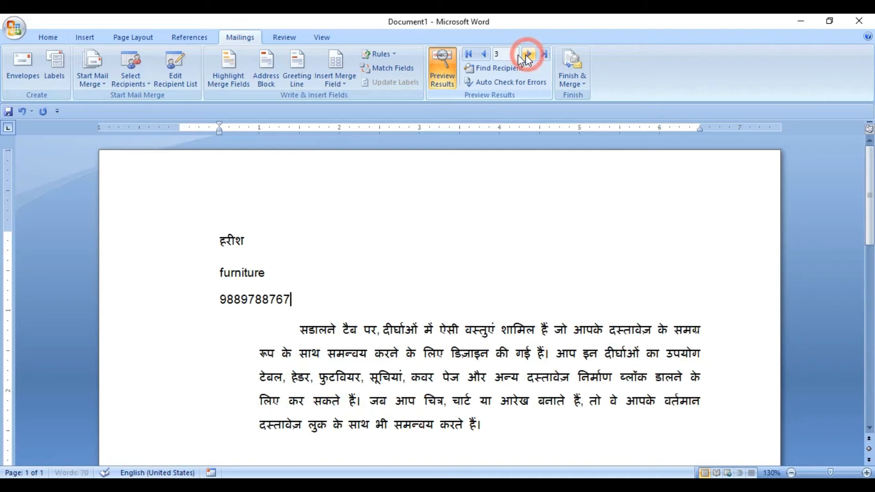
pyautogui.click(485, 54)
pyautogui.click(484, 54)
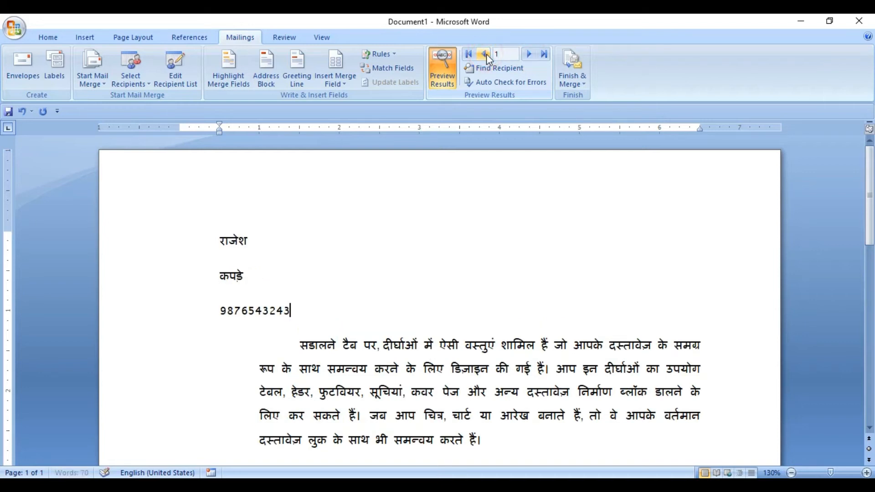
pyautogui.click(546, 54)
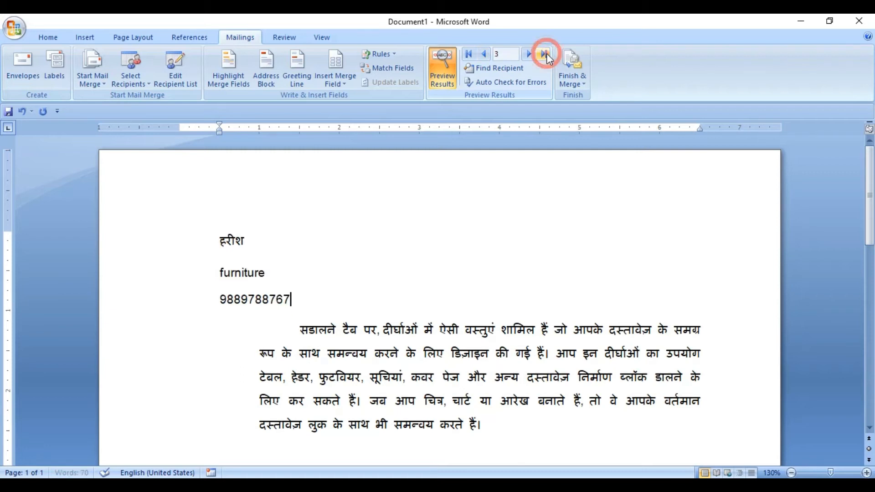
pyautogui.click(471, 56)
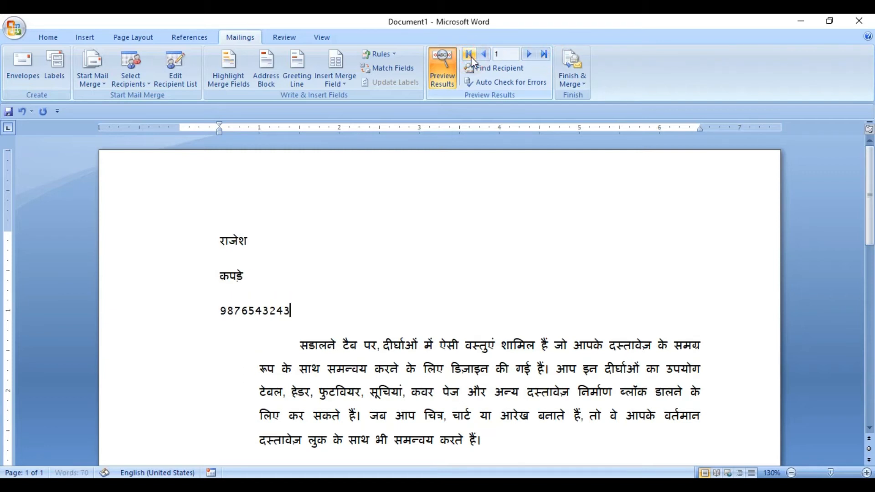
pyautogui.click(436, 85)
pyautogui.click(448, 73)
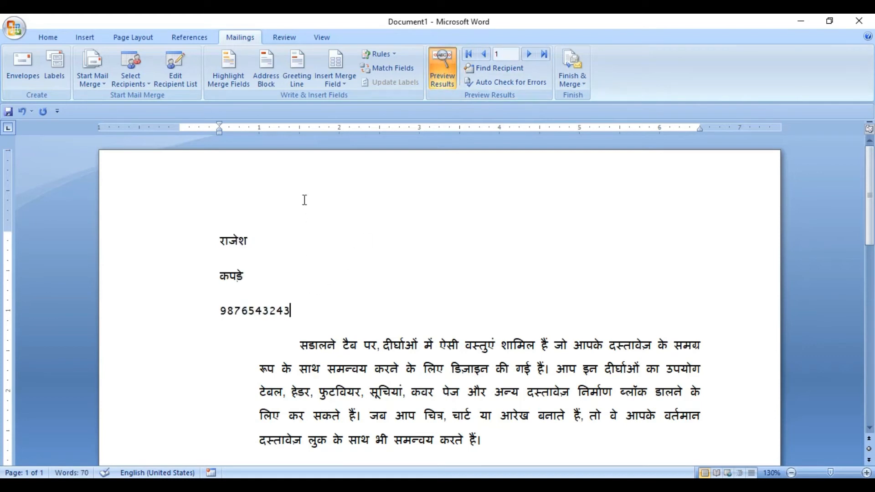
pyautogui.click(135, 81)
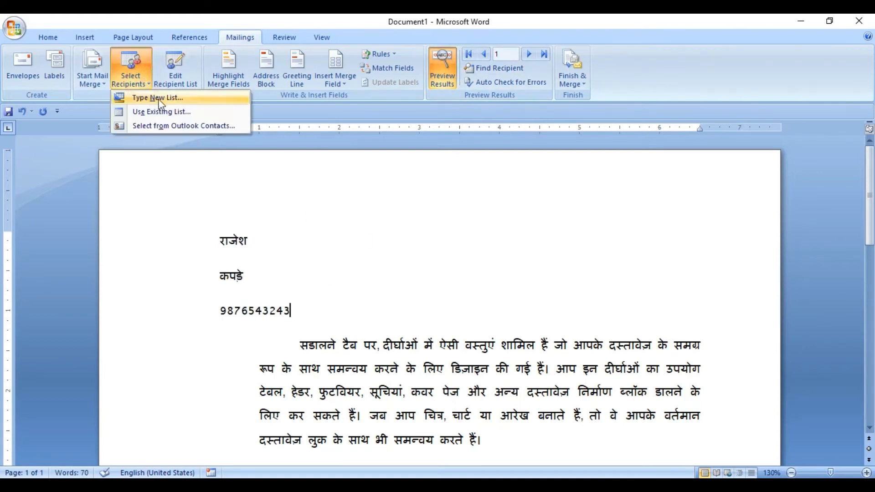
pyautogui.click(301, 290)
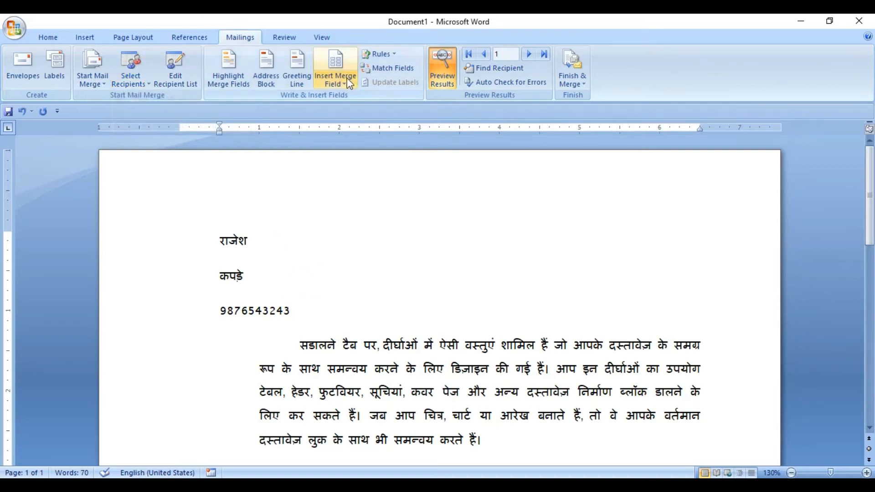
pyautogui.click(350, 83)
pyautogui.click(338, 297)
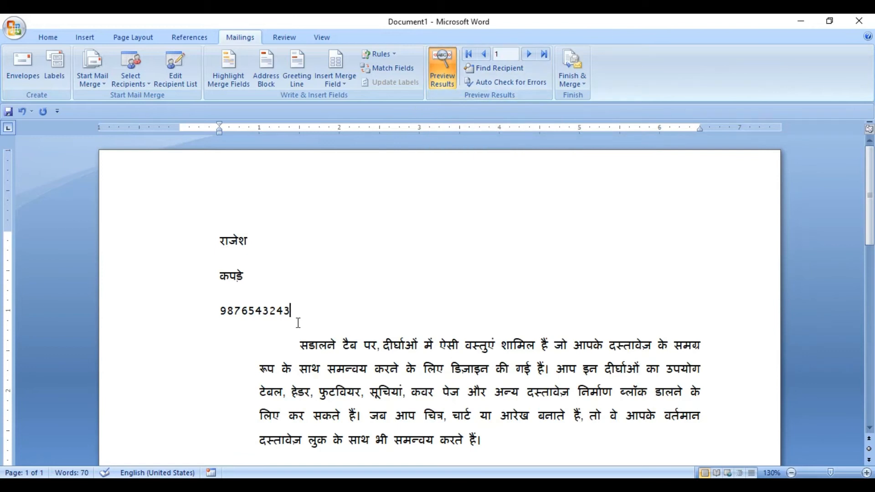
# Insert a greeting line with the default Dear format on a new line below the phone number field
pyautogui.press('Return')
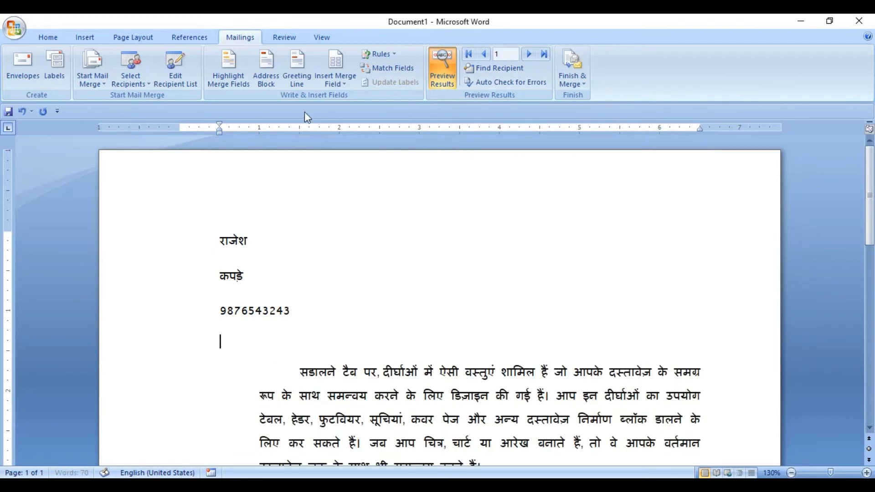
pyautogui.click(299, 78)
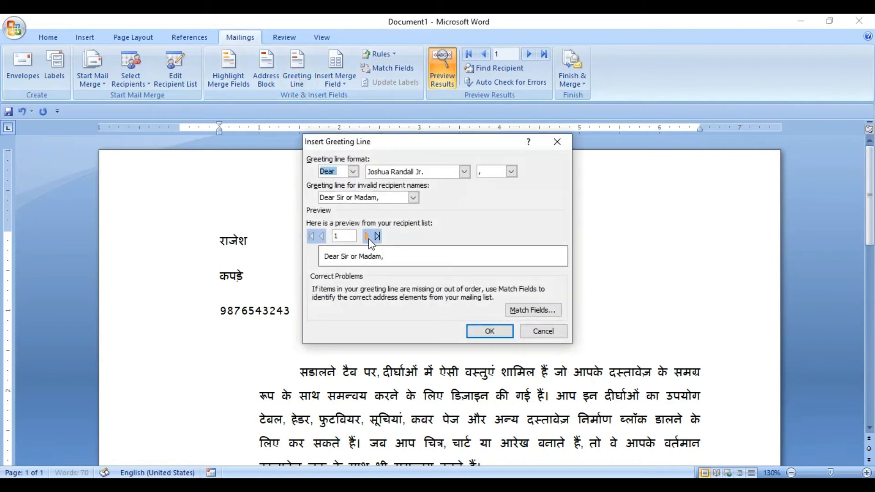
pyautogui.click(490, 332)
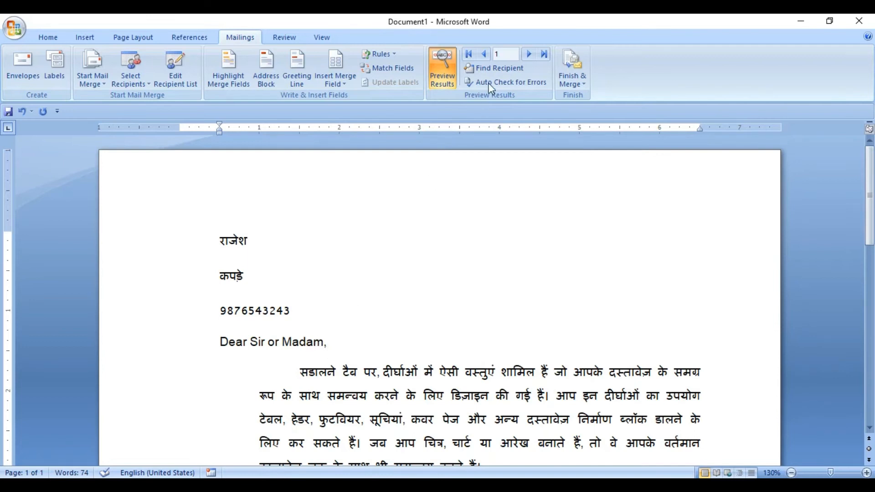
# Check the greeting line in each of the three recipients' merged letters, ending at the first record
pyautogui.click(529, 57)
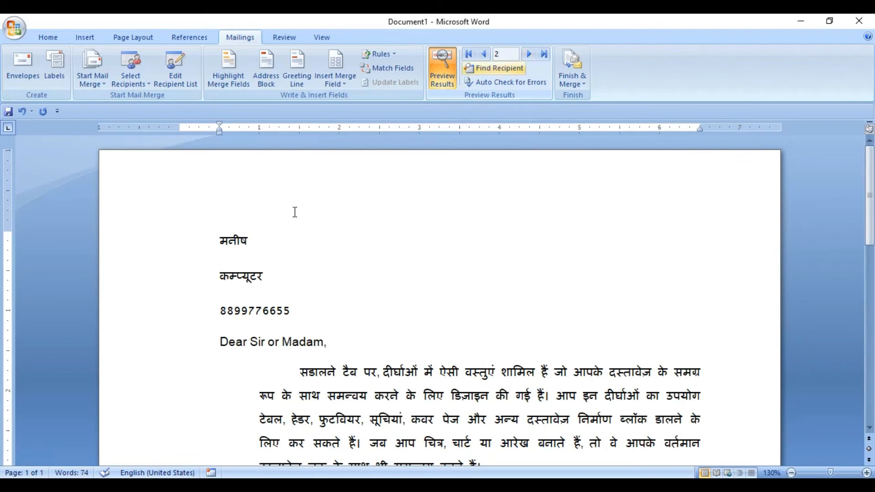
pyautogui.click(528, 55)
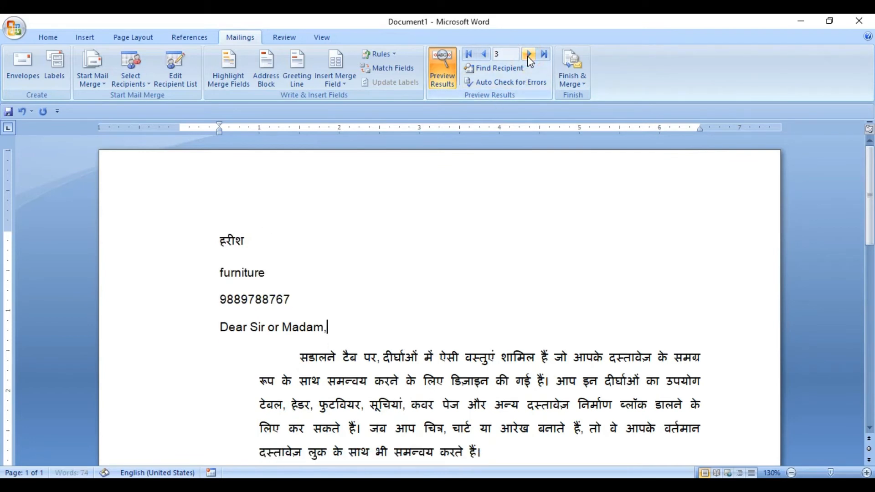
pyautogui.click(484, 55)
pyautogui.click(484, 54)
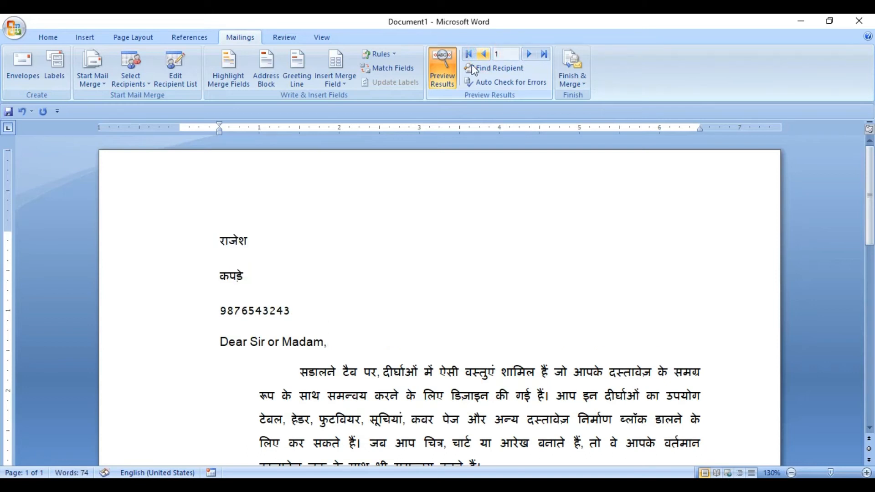
# Highlight the merge fields briefly, turn the highlighting off and review the second and third recipients' letters
pyautogui.click(223, 79)
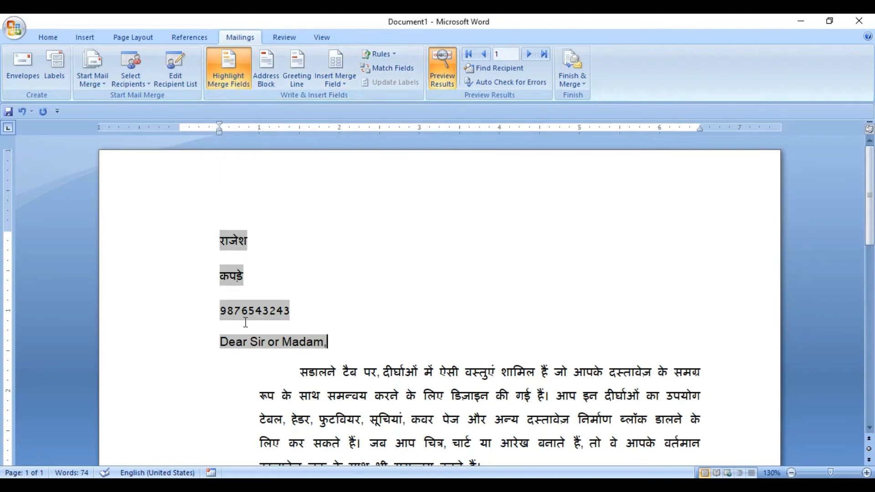
pyautogui.click(233, 76)
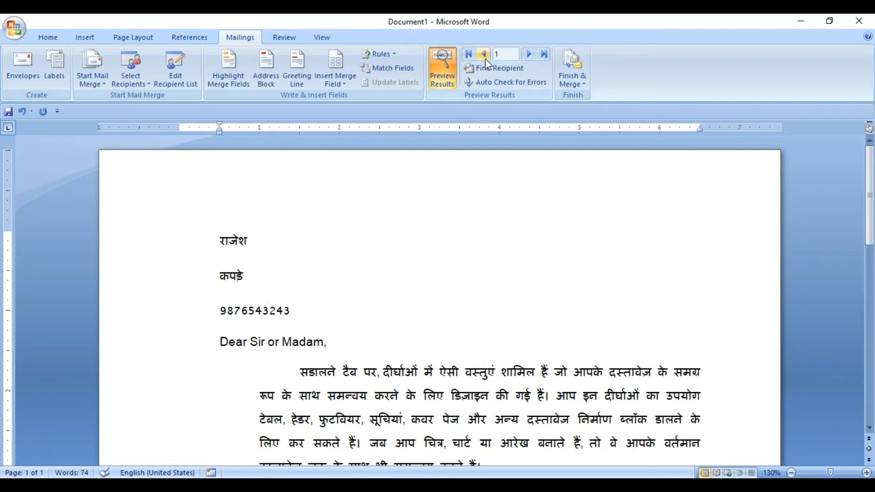
pyautogui.click(529, 55)
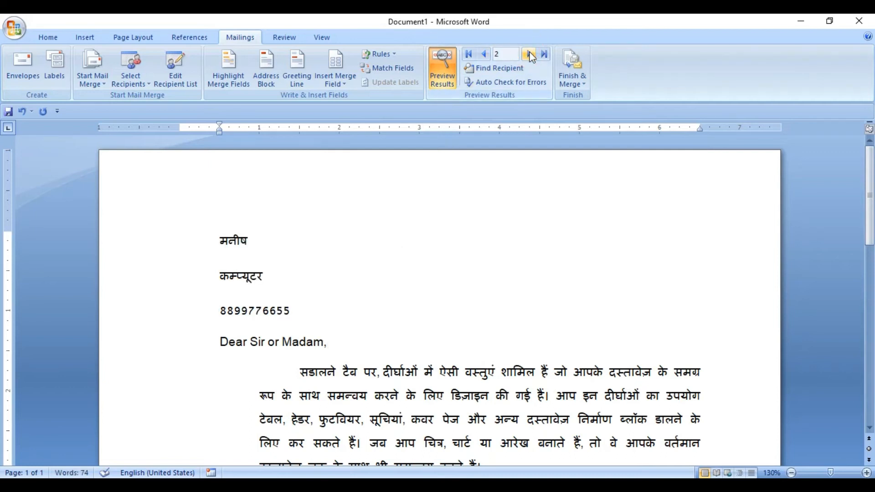
pyautogui.click(530, 56)
pyautogui.click(485, 55)
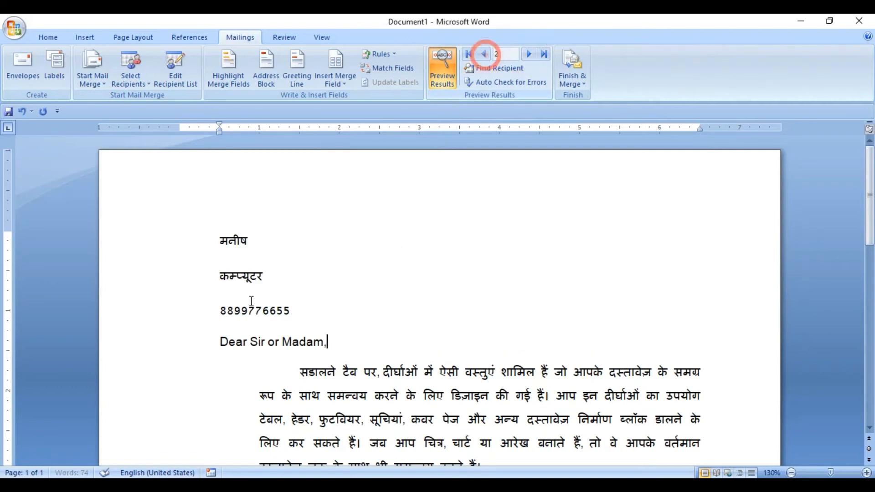
# Open the लिस्ट.mdb recipient data source for editing and change the second recipient's पता entry to कंप्यूटर
pyautogui.click(180, 79)
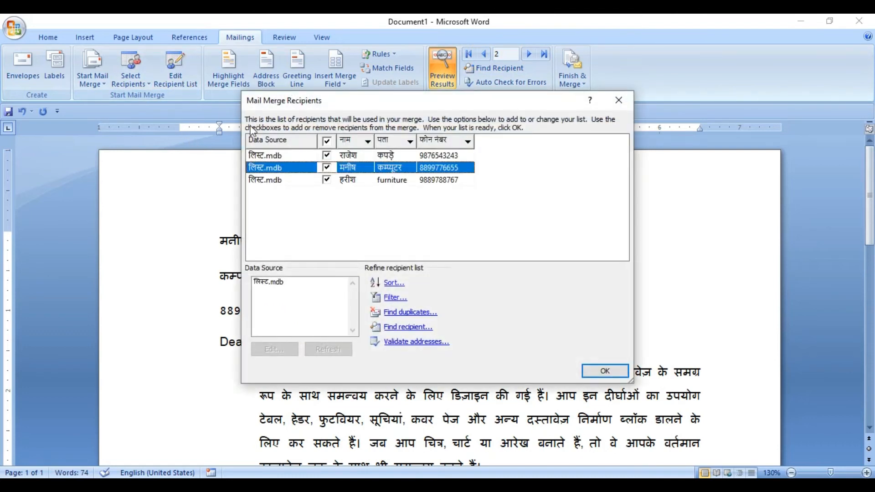
pyautogui.click(264, 282)
pyautogui.click(287, 350)
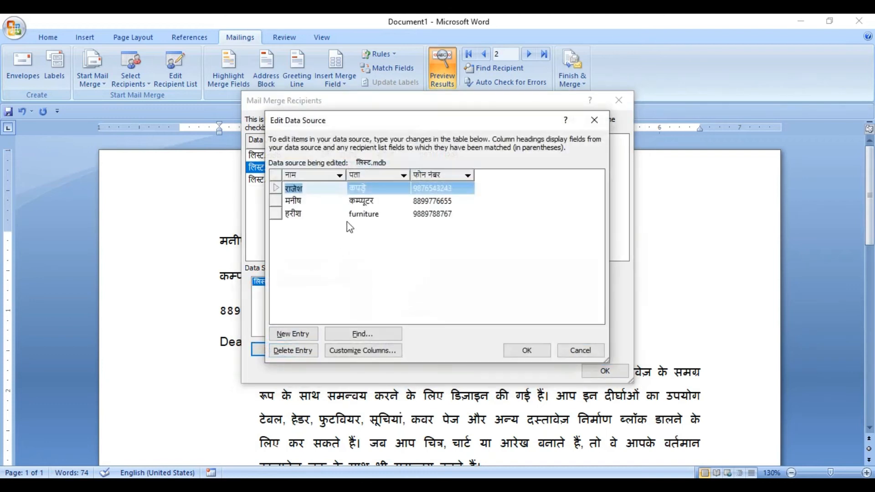
pyautogui.click(379, 200)
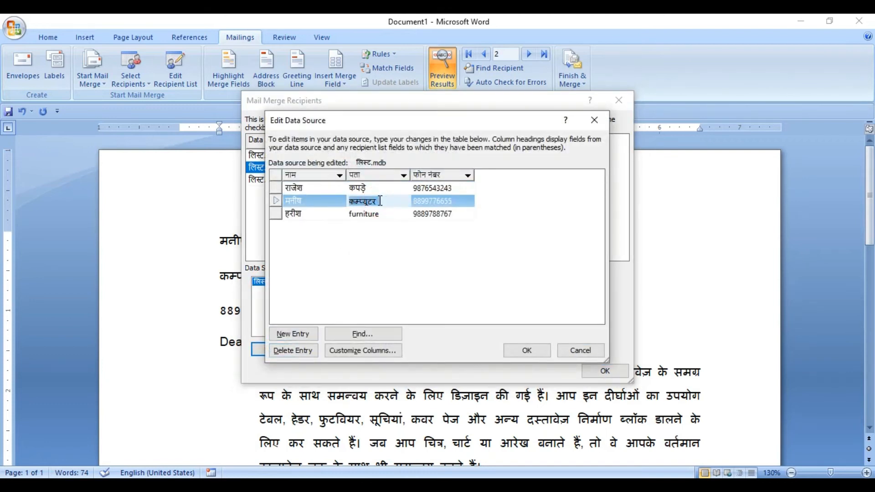
pyautogui.press('BackSpace')
pyautogui.write('computer')
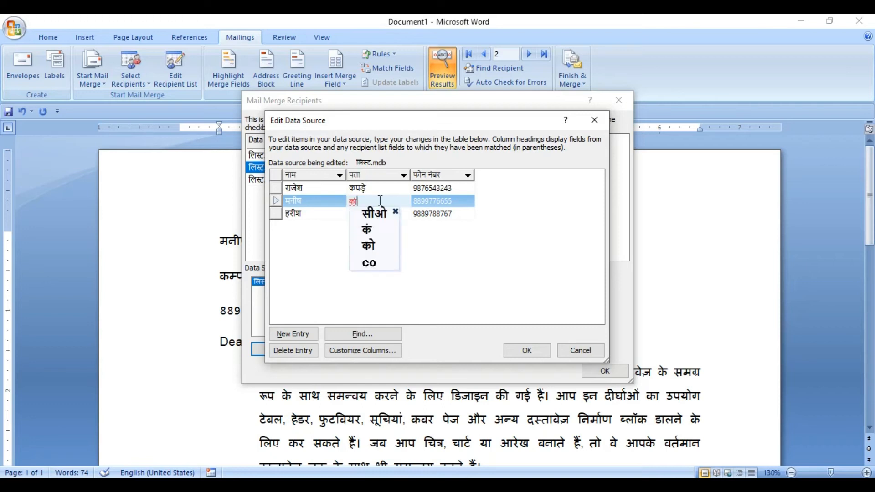
pyautogui.press('Down')
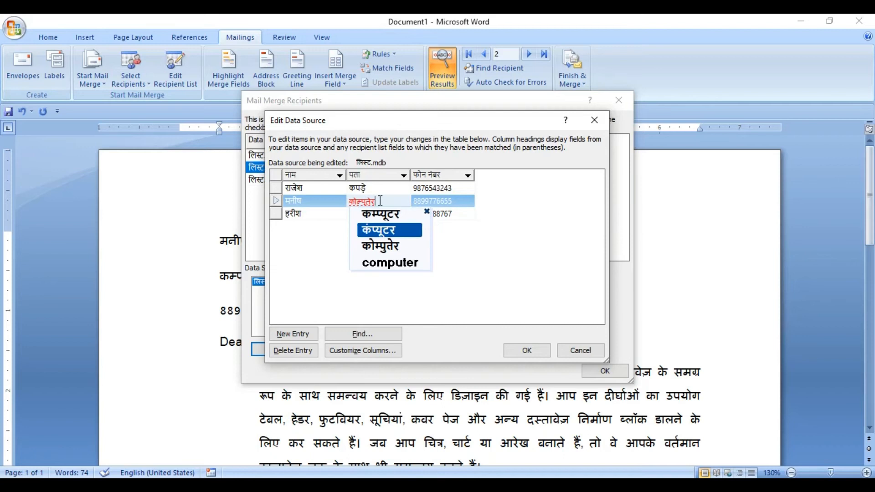
pyautogui.press('space')
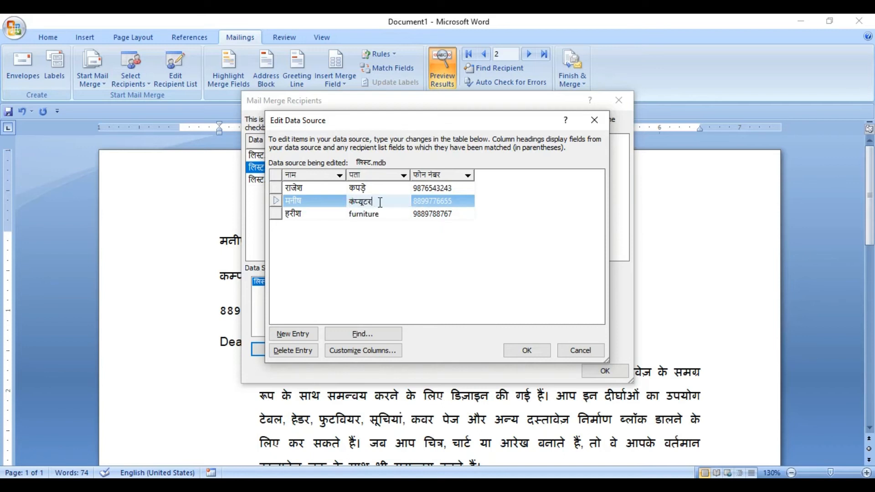
# Change the third recipient's पता entry to Furniture and save the updated recipient list to लिस्ट.mdb
pyautogui.click(390, 213)
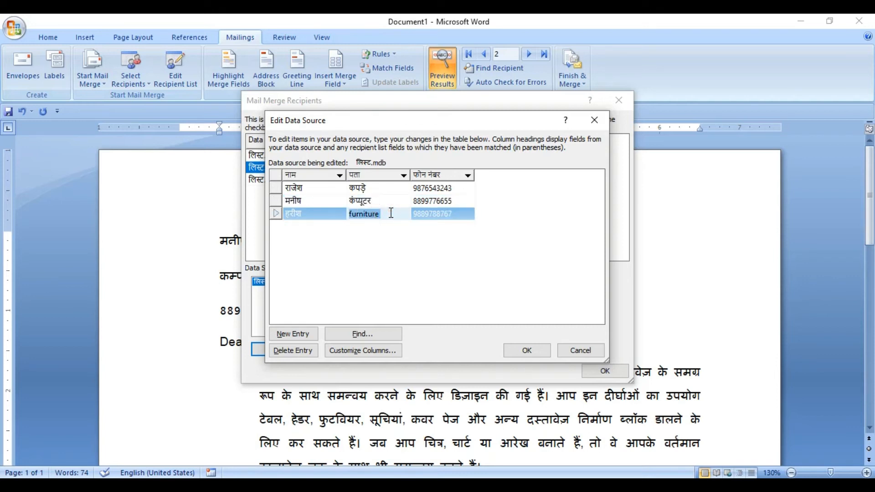
pyautogui.press('BackSpace')
pyautogui.write('furniture')
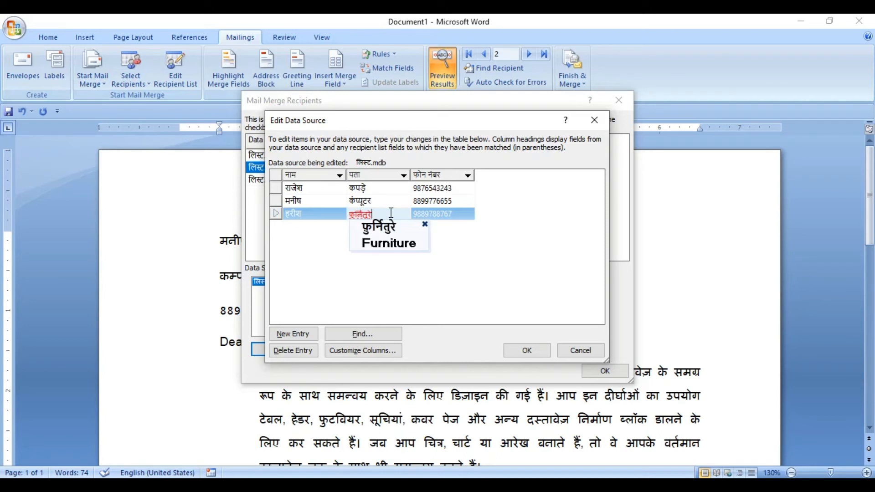
pyautogui.press('Down')
pyautogui.press('space')
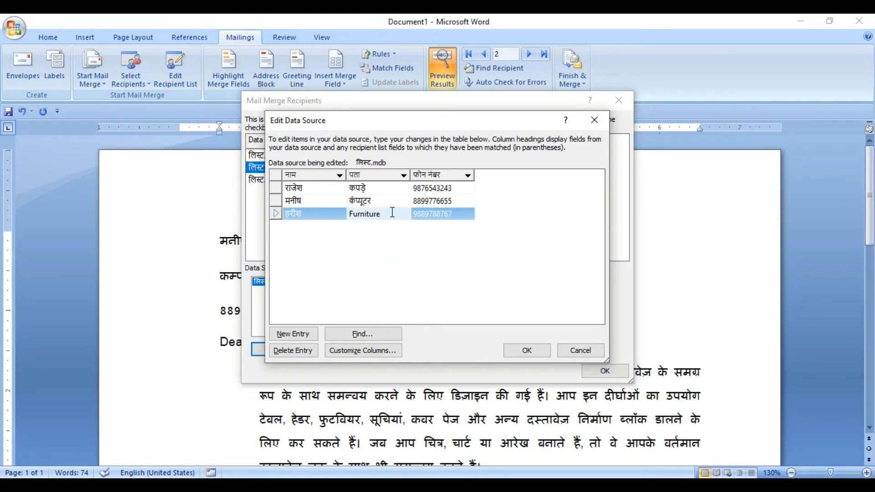
pyautogui.click(521, 351)
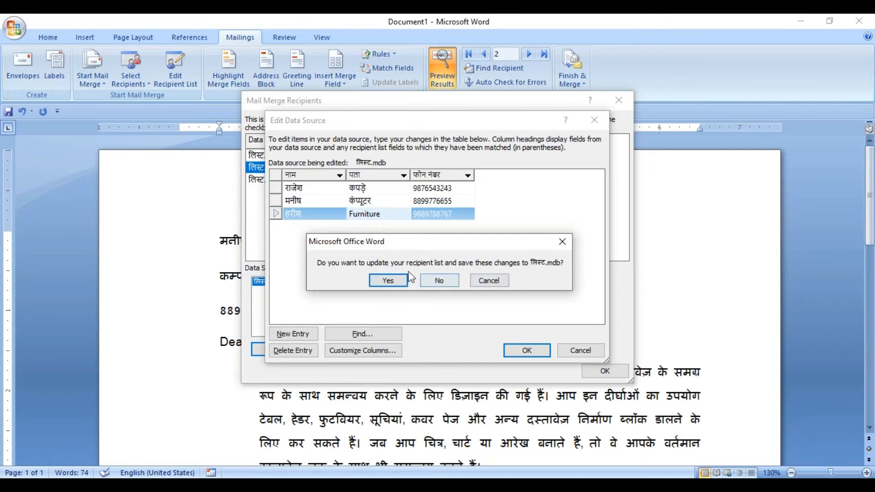
pyautogui.click(387, 279)
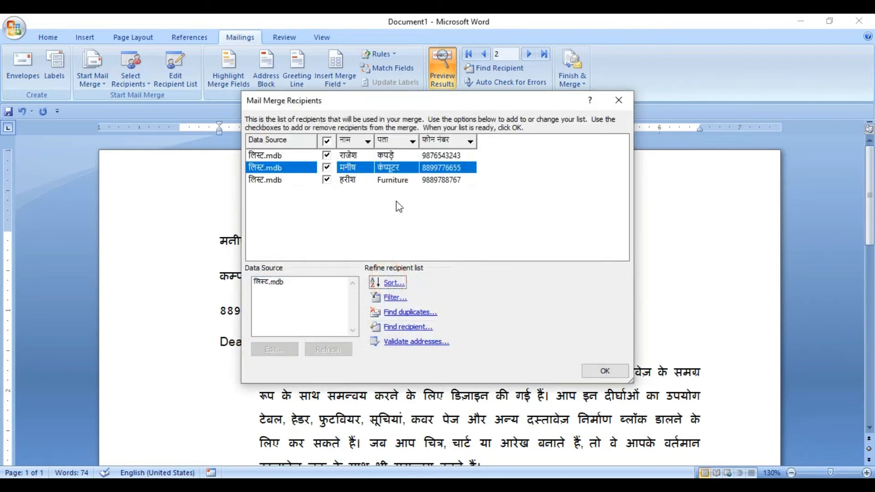
# Accept the corrected recipient list and check the पता line in each of the three recipients' letters
pyautogui.click(602, 371)
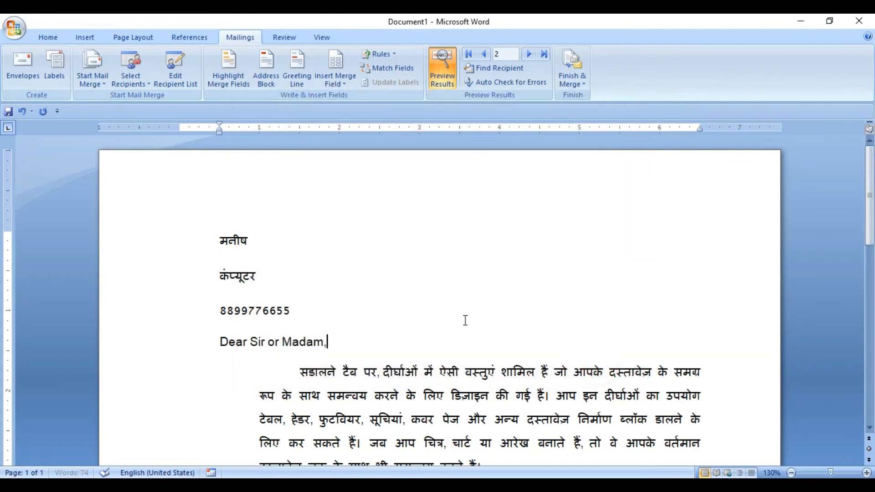
pyautogui.click(263, 268)
pyautogui.click(484, 53)
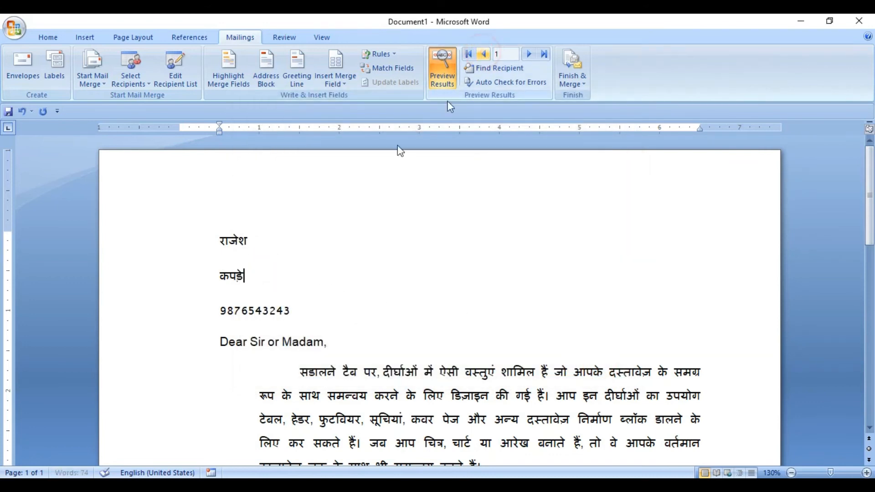
pyautogui.click(530, 56)
pyautogui.click(530, 55)
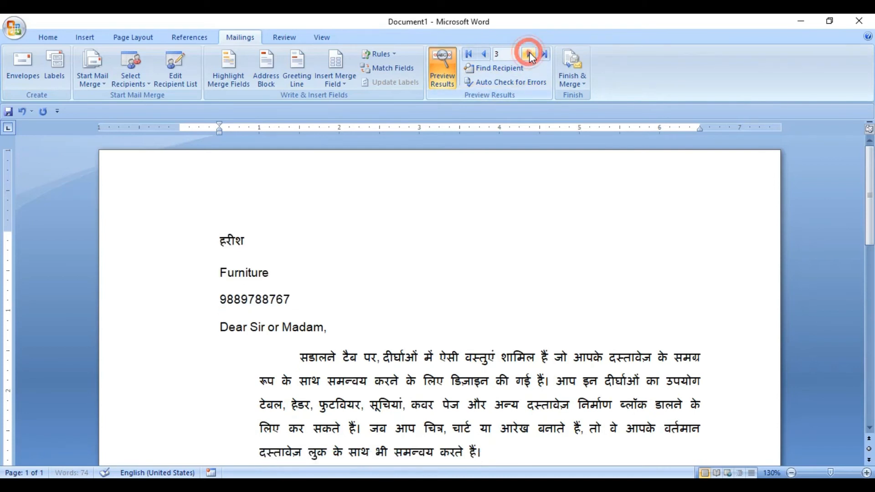
pyautogui.click(296, 291)
pyautogui.click(331, 325)
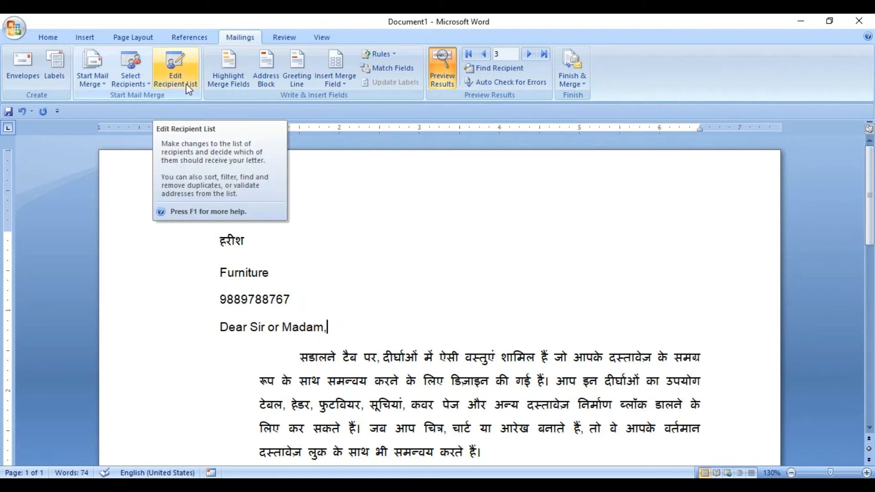
pyautogui.click(221, 73)
pyautogui.click(221, 73)
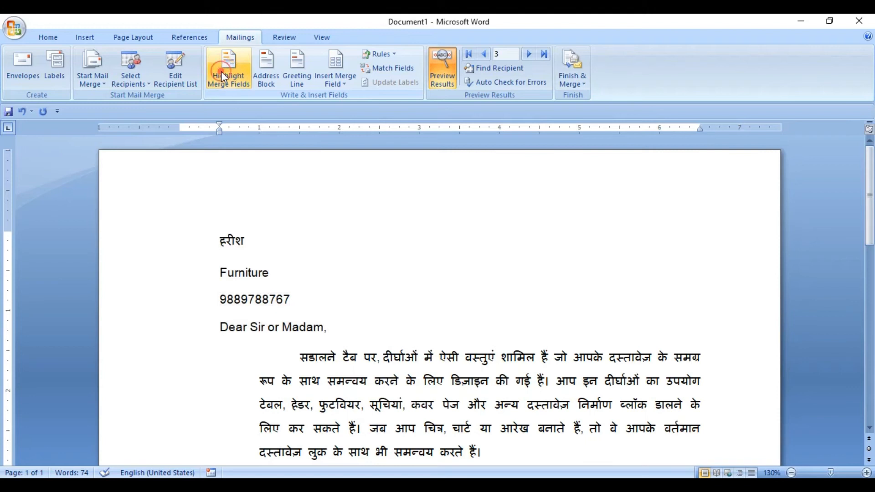
pyautogui.click(267, 84)
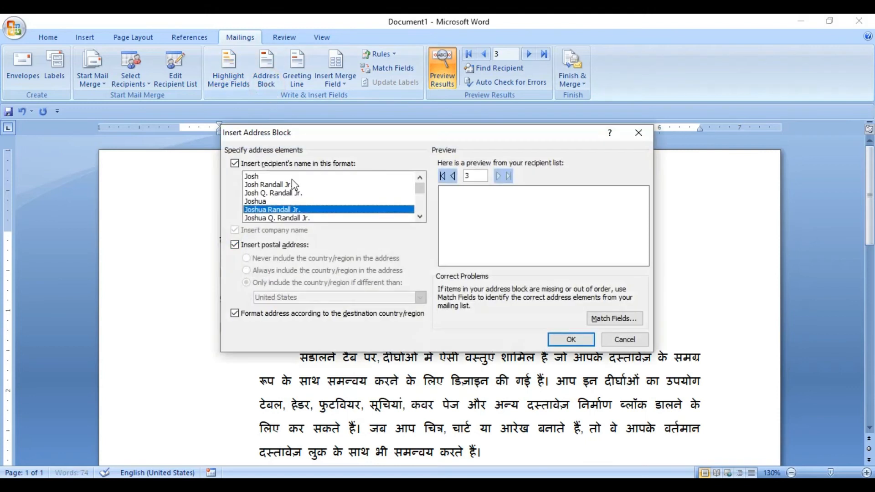
pyautogui.click(622, 342)
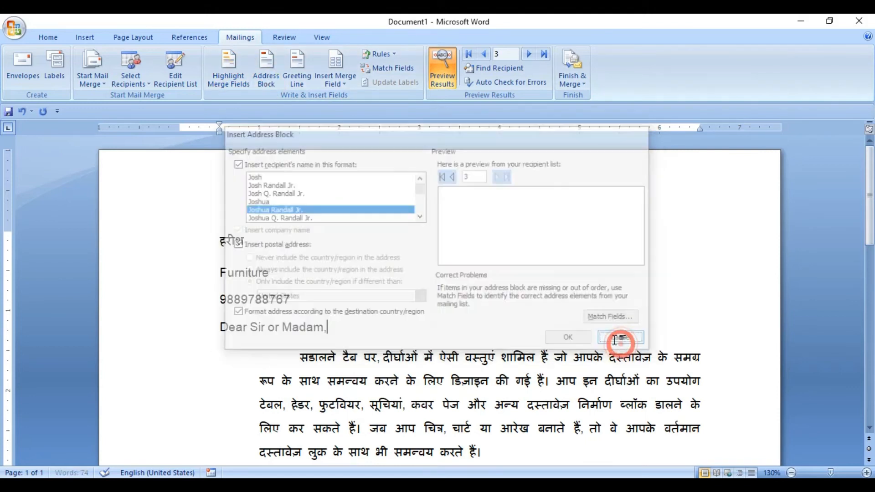
pyautogui.click(338, 85)
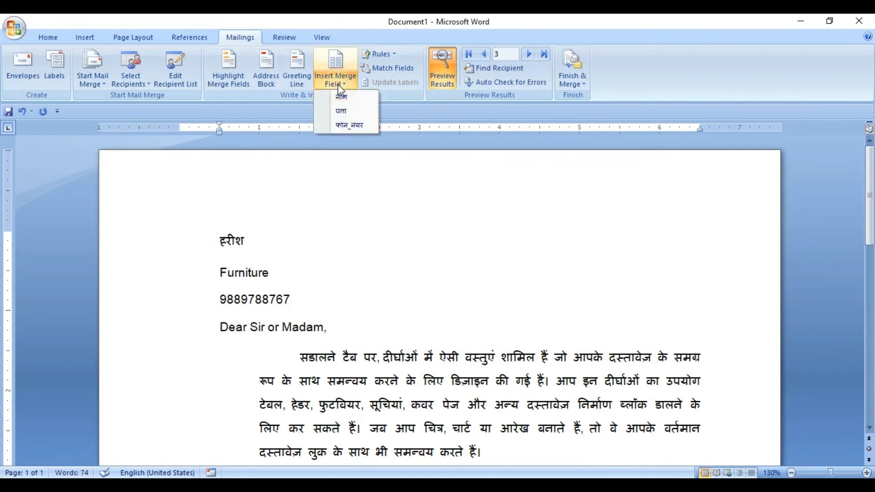
pyautogui.click(342, 269)
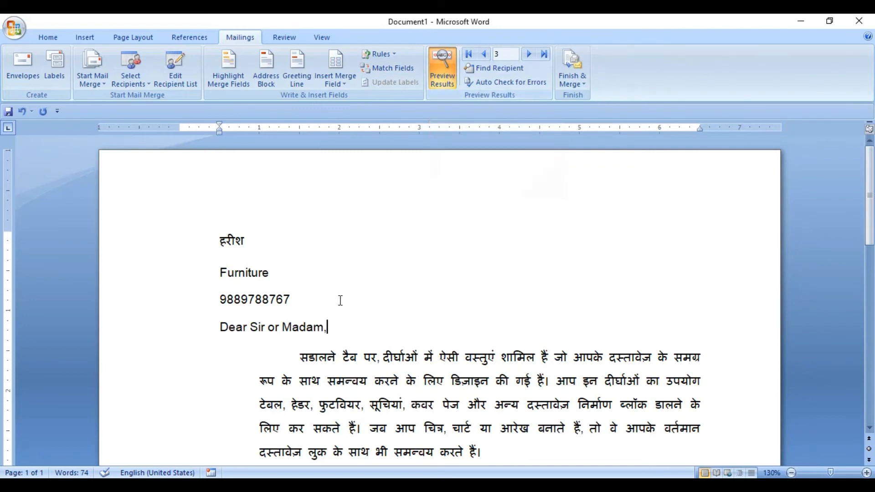
# Move through the merged letters to the previous, last and first records
pyautogui.click(482, 57)
pyautogui.click(544, 54)
pyautogui.click(468, 55)
# Find the second recipient's letter by searching all fields for that recipient's name
pyautogui.click(499, 69)
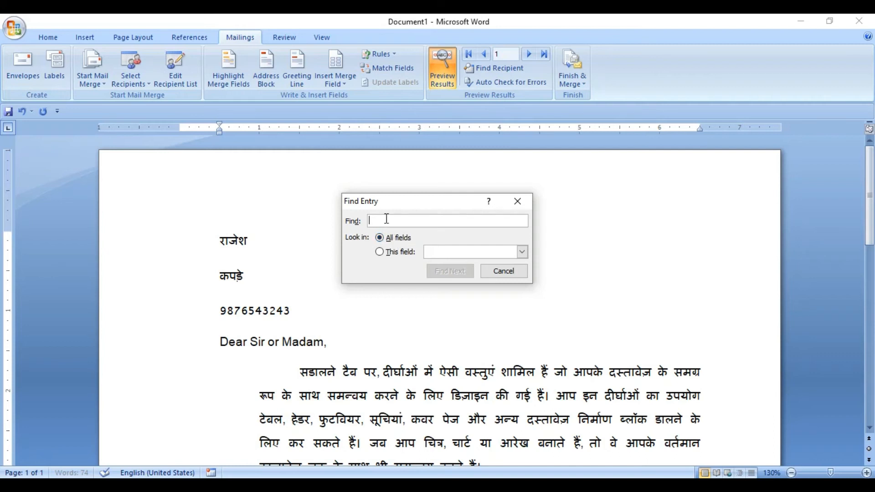
pyautogui.write('manish')
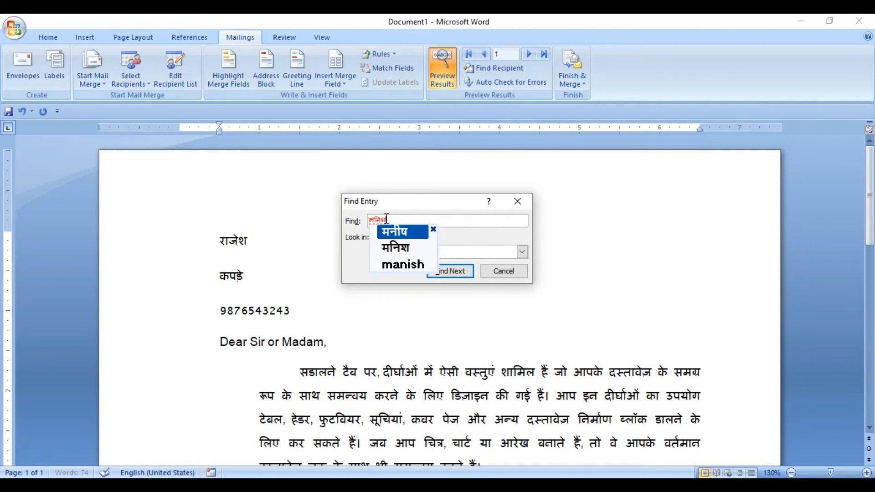
pyautogui.click(395, 233)
pyautogui.click(442, 268)
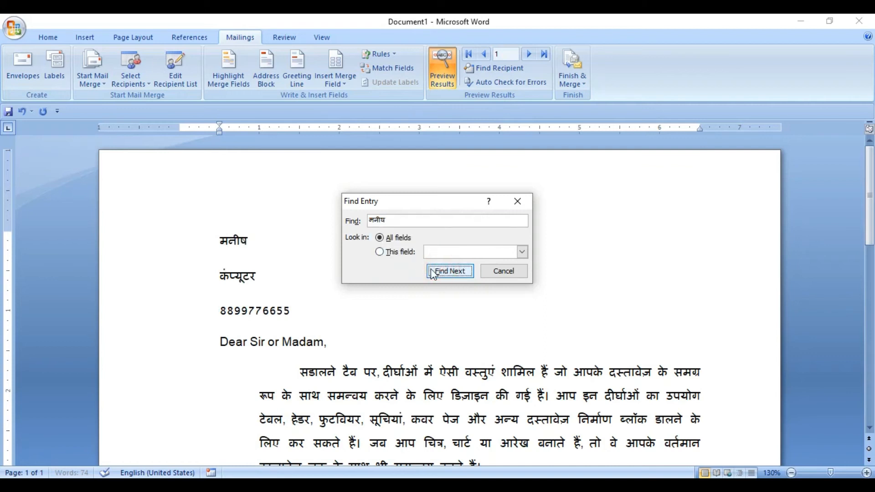
# Limit the recipient search to the पता field and find the entry Furniture
pyautogui.click(379, 253)
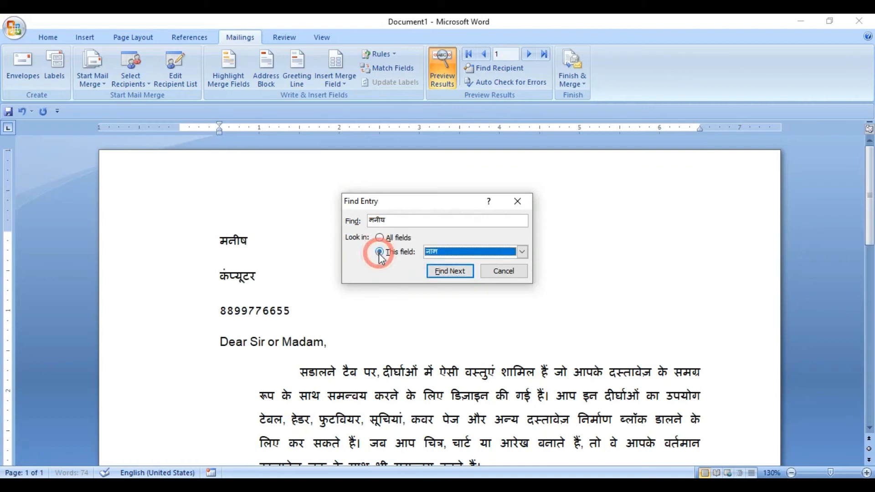
pyautogui.click(522, 252)
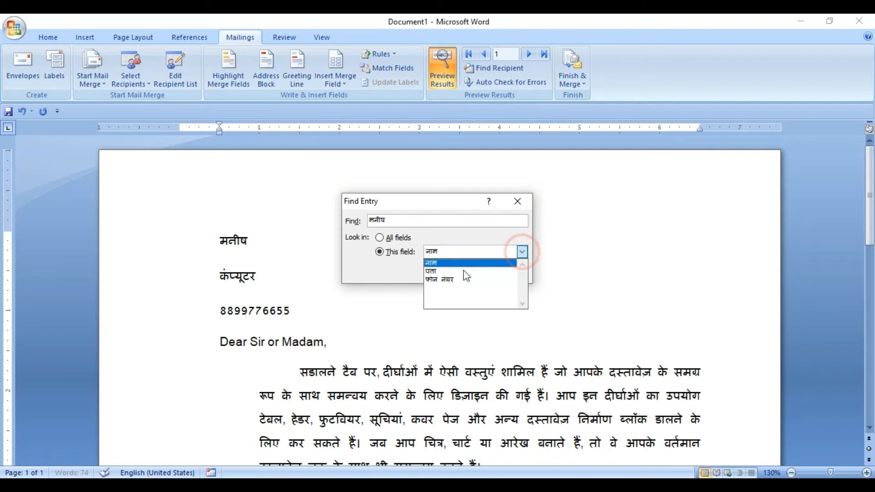
pyautogui.click(440, 273)
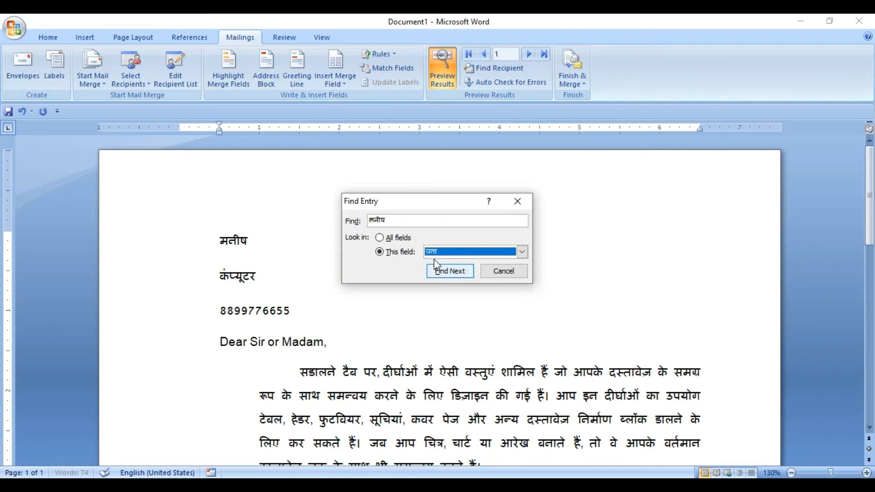
pyautogui.click(405, 219)
pyautogui.press('BackSpace')
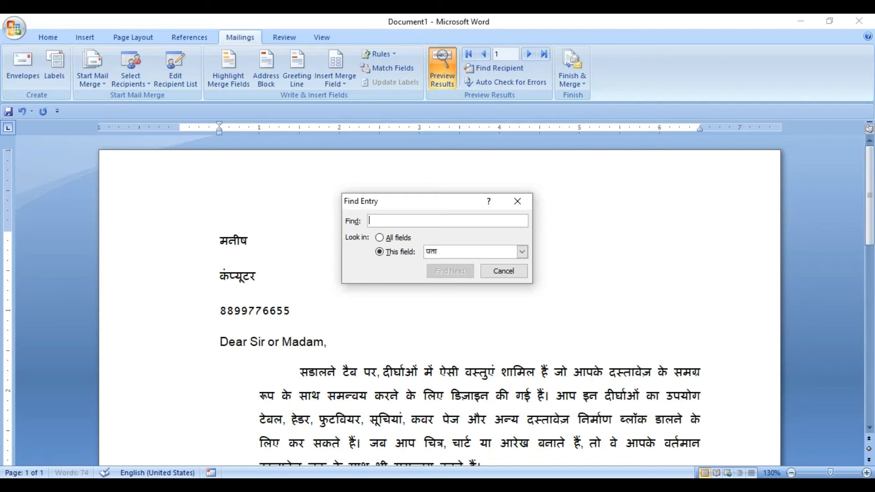
pyautogui.write('फ')
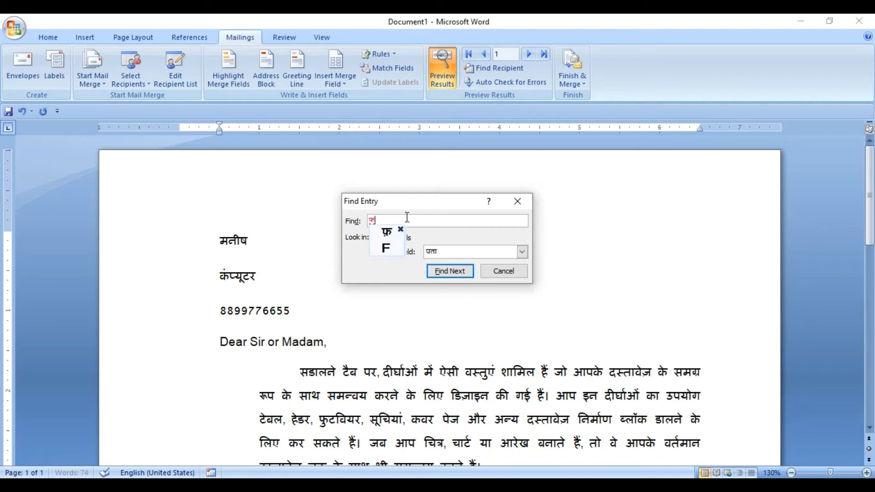
pyautogui.write('urniture')
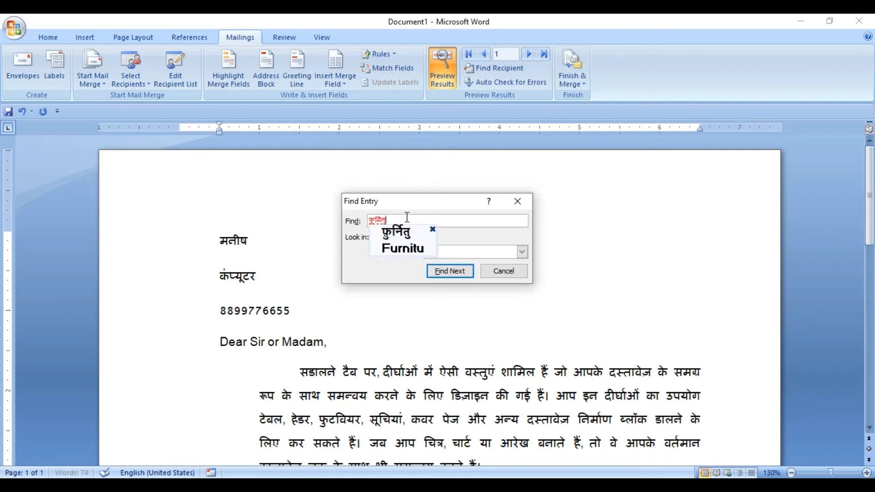
pyautogui.press('Down')
pyautogui.press('Down')
pyautogui.press('space')
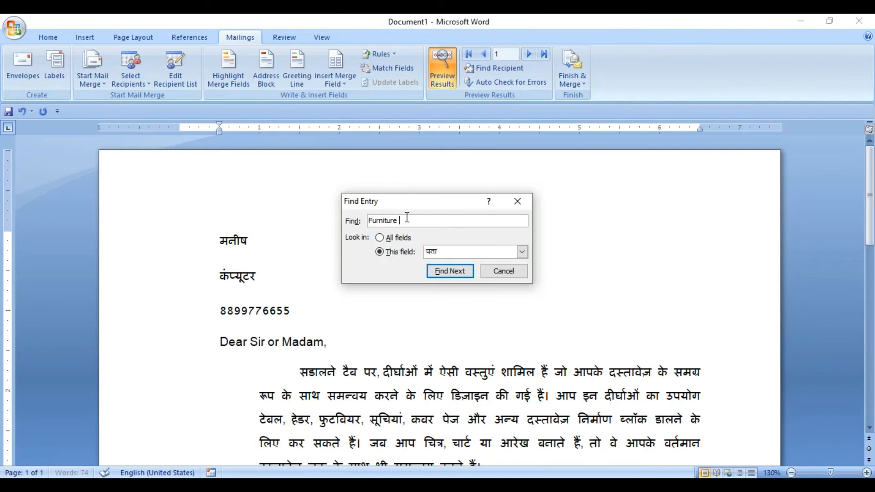
pyautogui.click(446, 271)
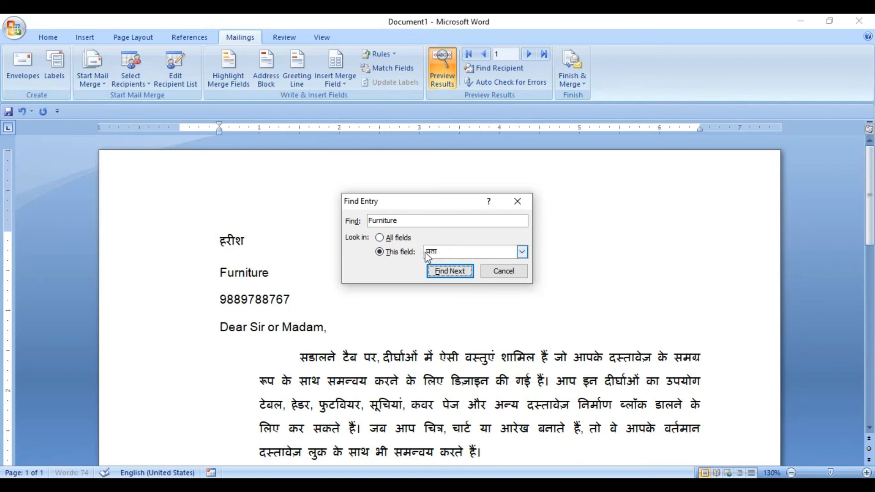
# Set the recipient search back to all fields, clear the search text and close the search
pyautogui.click(444, 254)
pyautogui.click(439, 271)
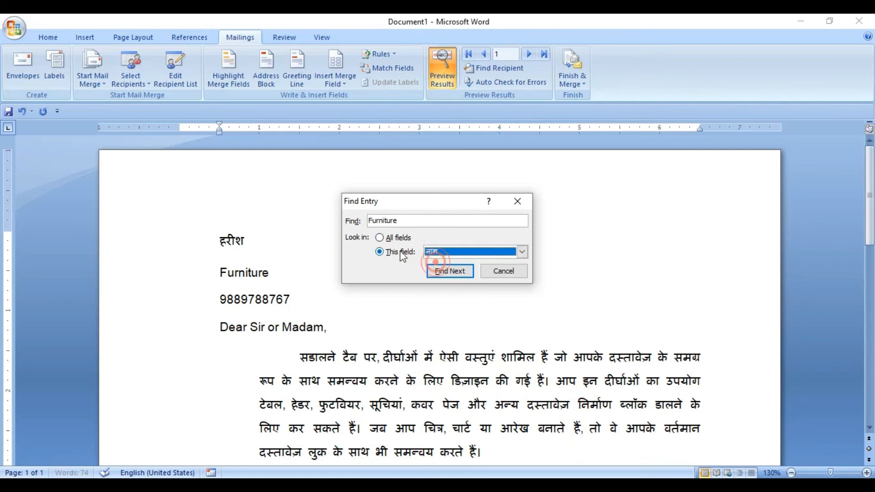
pyautogui.click(405, 245)
pyautogui.click(405, 220)
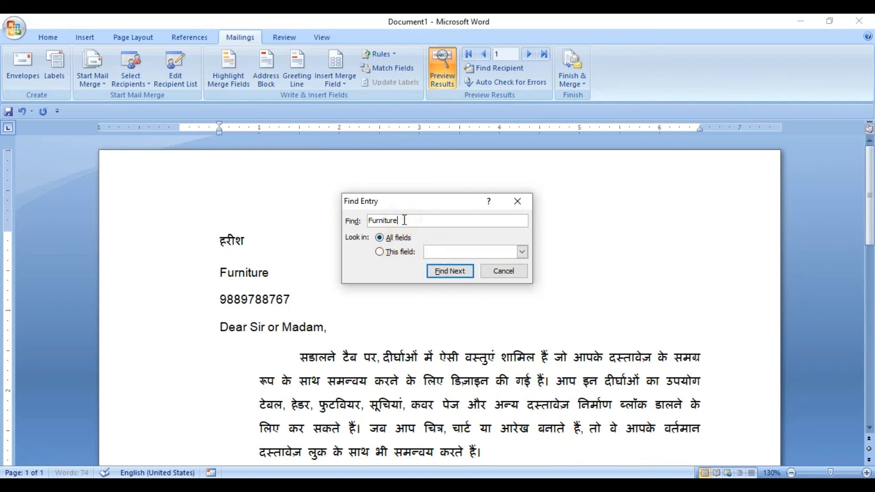
pyautogui.press('BackSpace')
pyautogui.press('BackSpace')
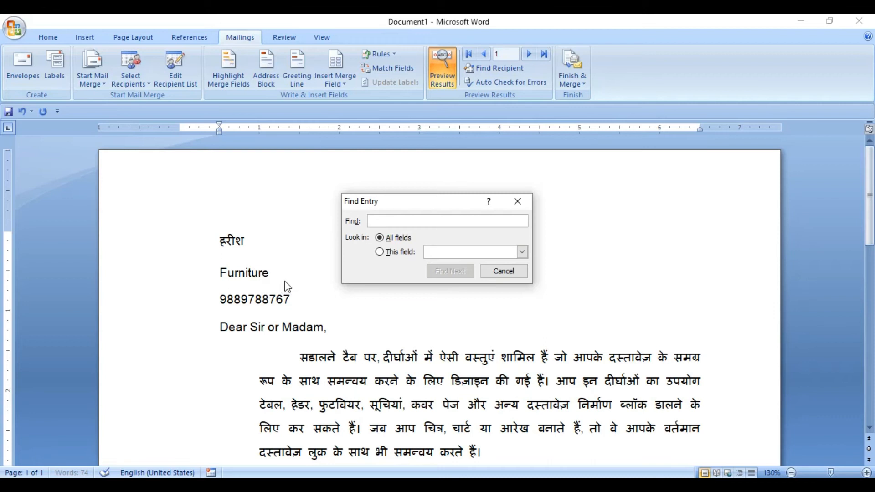
pyautogui.click(509, 271)
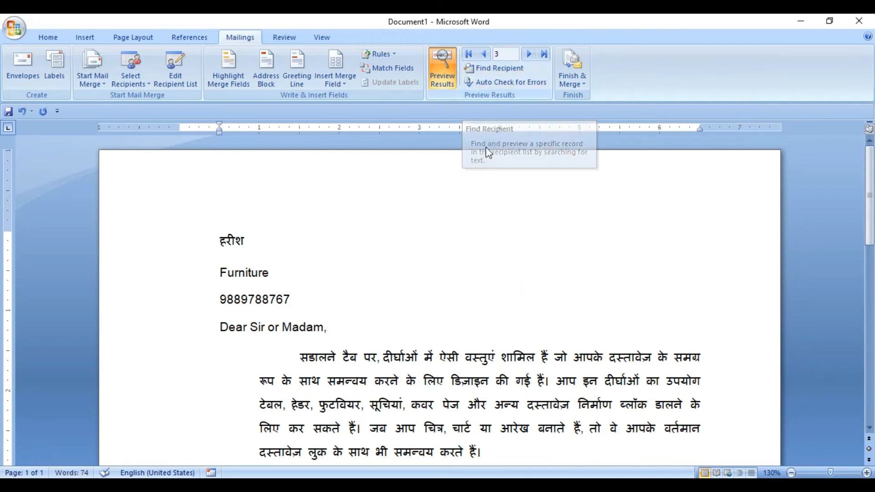
# Examine the name and greeting lines in the third recipient's merged letter
pyautogui.click(378, 243)
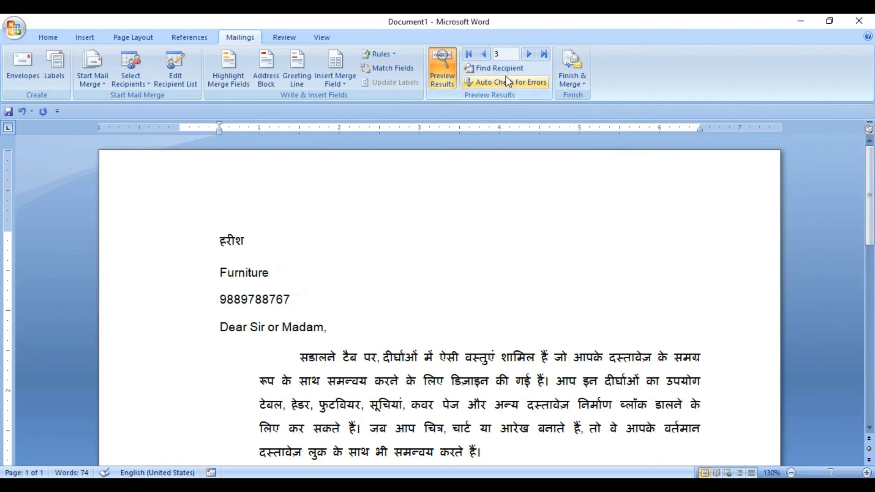
pyautogui.click(253, 243)
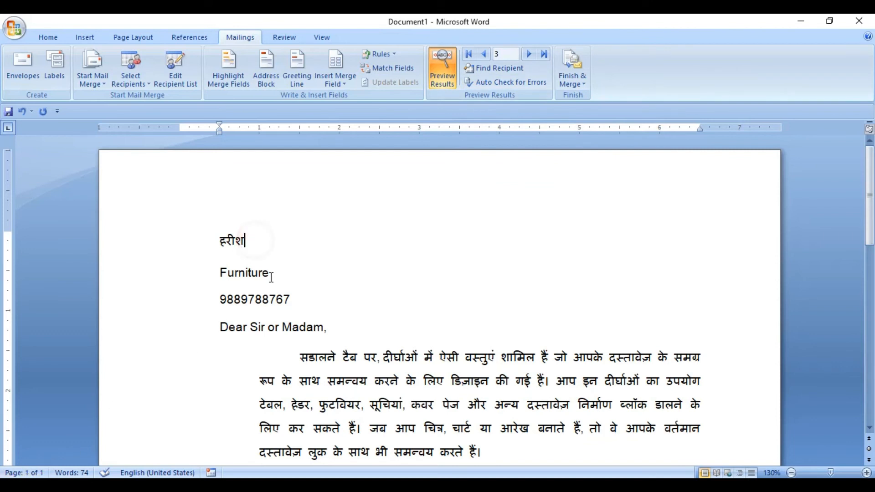
pyautogui.click(334, 328)
pyautogui.click(247, 239)
# Return to the first record and run Auto Check for Errors, completing the merge and pausing to report each error as it occurs
pyautogui.click(485, 54)
pyautogui.click(485, 56)
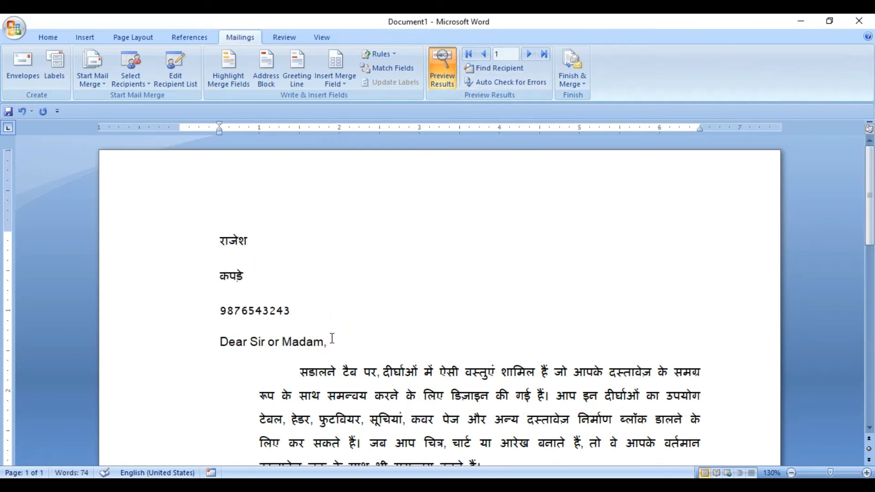
pyautogui.click(514, 82)
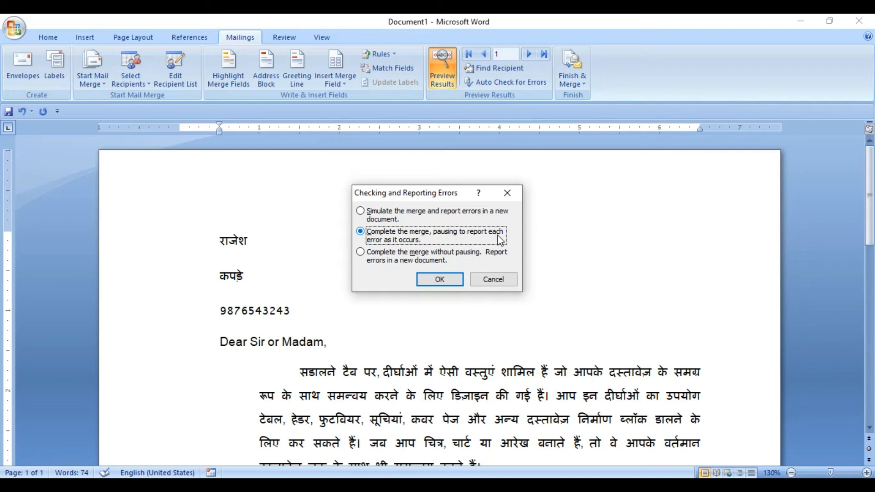
pyautogui.click(440, 281)
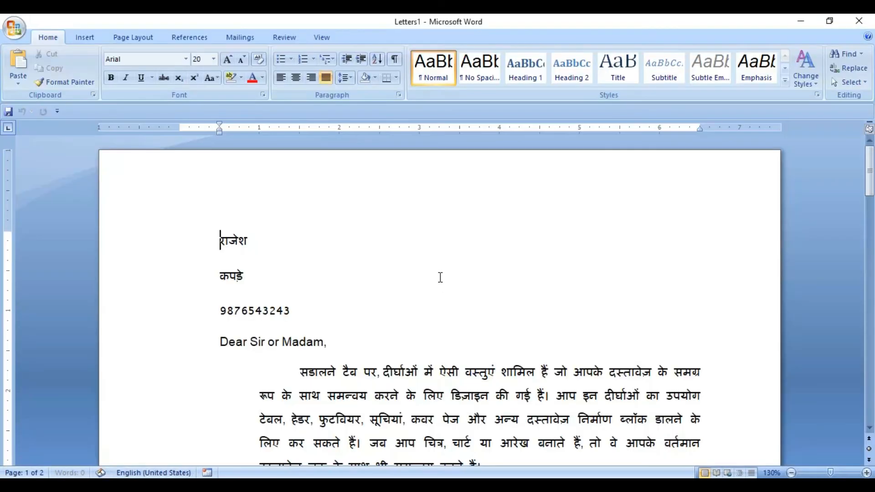
# Review all three recipients' letters in the merged Letters1 document and return to the first page
pyautogui.click(266, 242)
pyautogui.moveTo(870, 172); pyautogui.dragTo(872, 256)
pyautogui.click(527, 275)
pyautogui.click(277, 224)
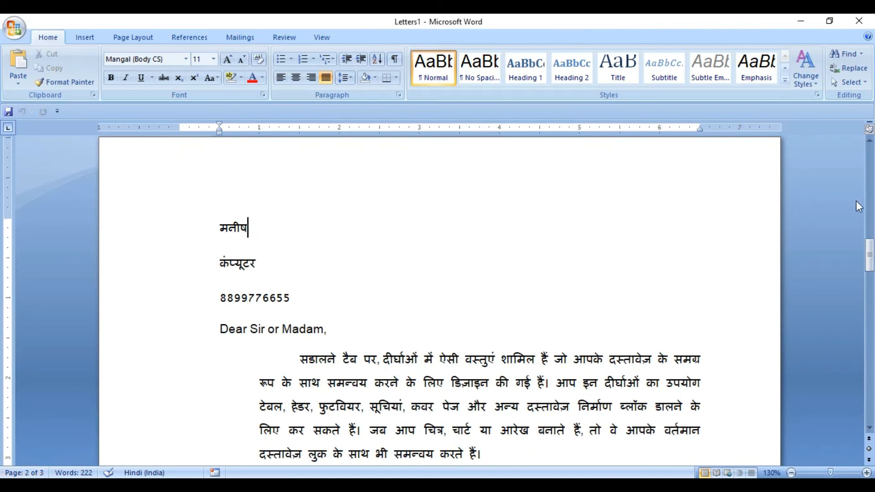
pyautogui.moveTo(869, 246); pyautogui.dragTo(870, 355)
pyautogui.click(346, 262)
pyautogui.click(491, 384)
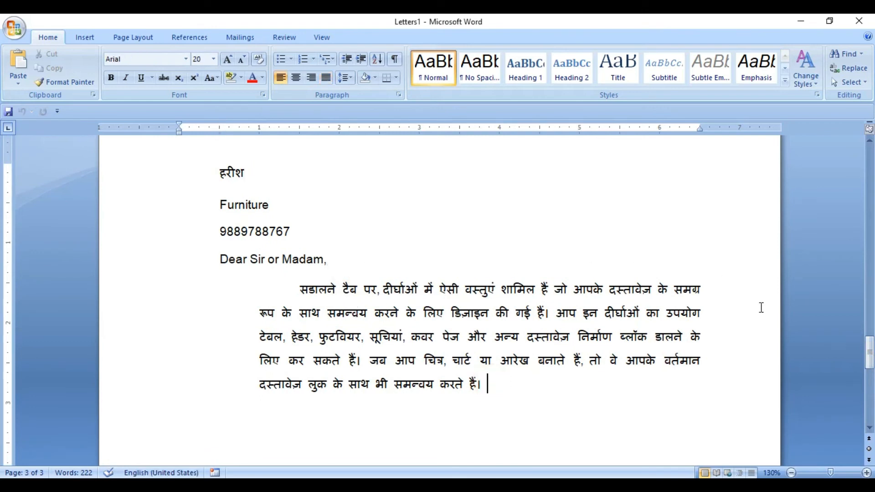
pyautogui.moveTo(868, 356); pyautogui.dragTo(855, 162)
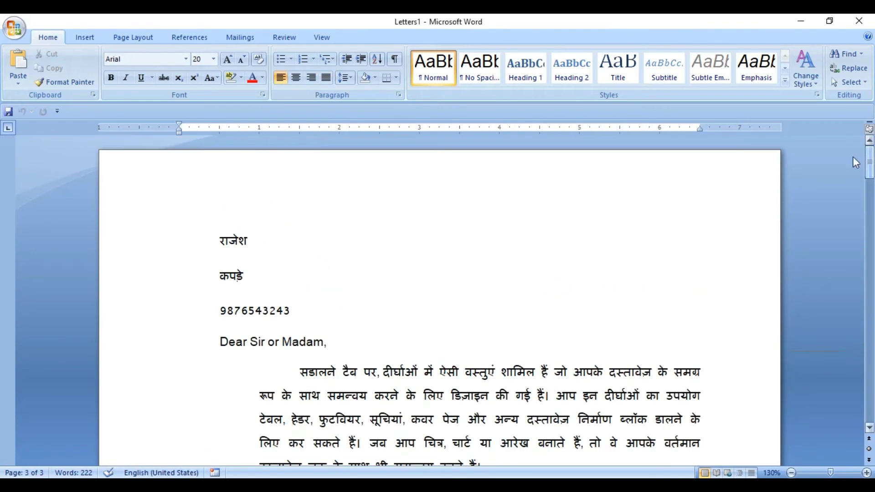
# Look at the mail merge commands in Letters1 and switch back to the Document1 main letter
pyautogui.click(238, 35)
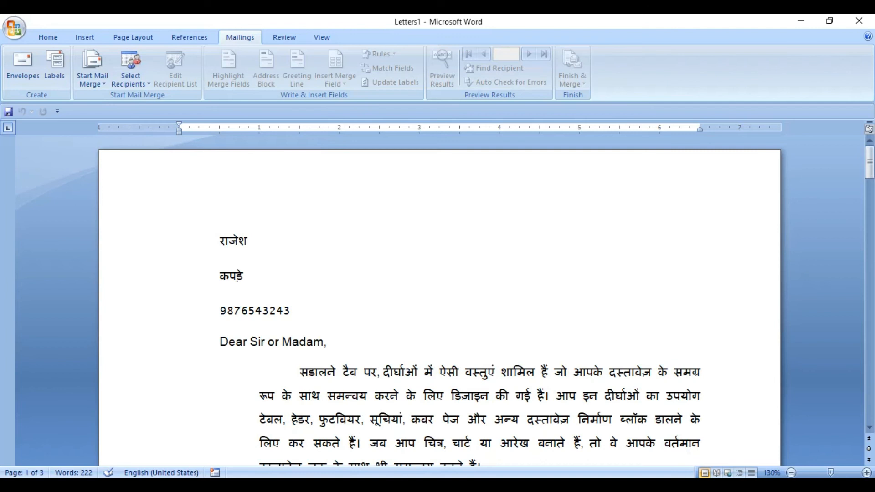
pyautogui.moveTo(732, 485)
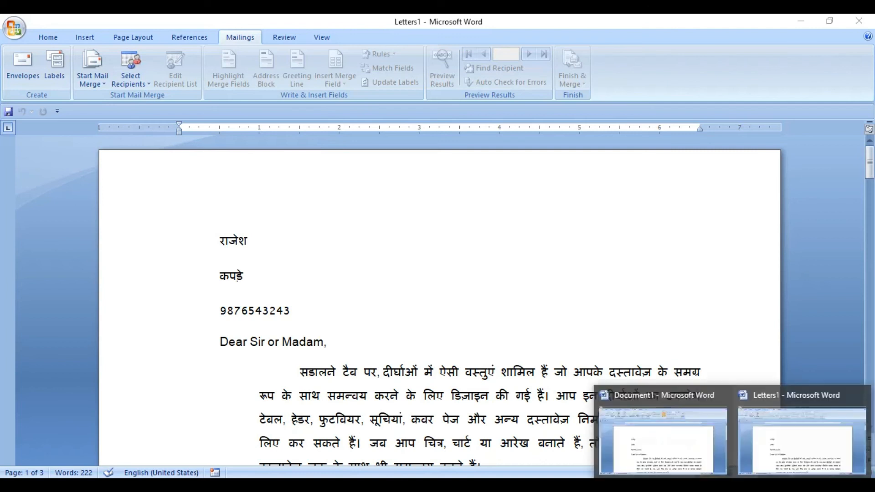
pyautogui.click(647, 418)
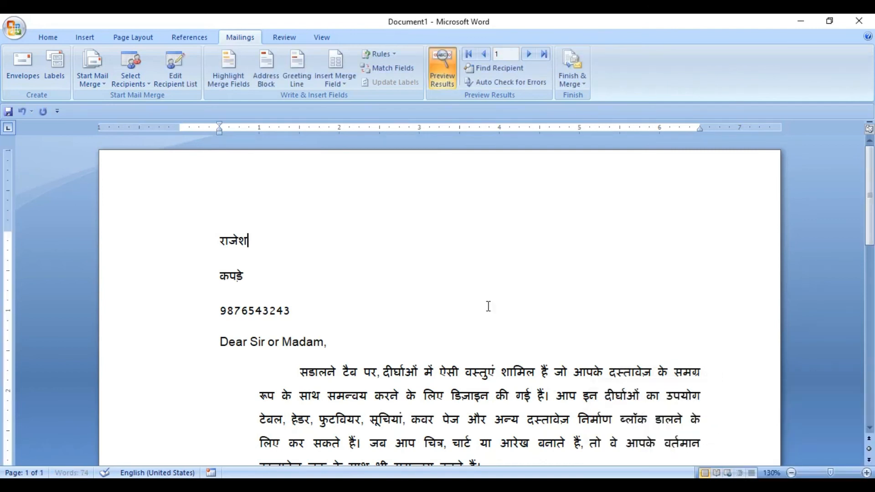
# Examine the Merge to E-mail recipient fields, subject line and mail format options, and leave without sending any messages
pyautogui.click(269, 275)
pyautogui.click(577, 86)
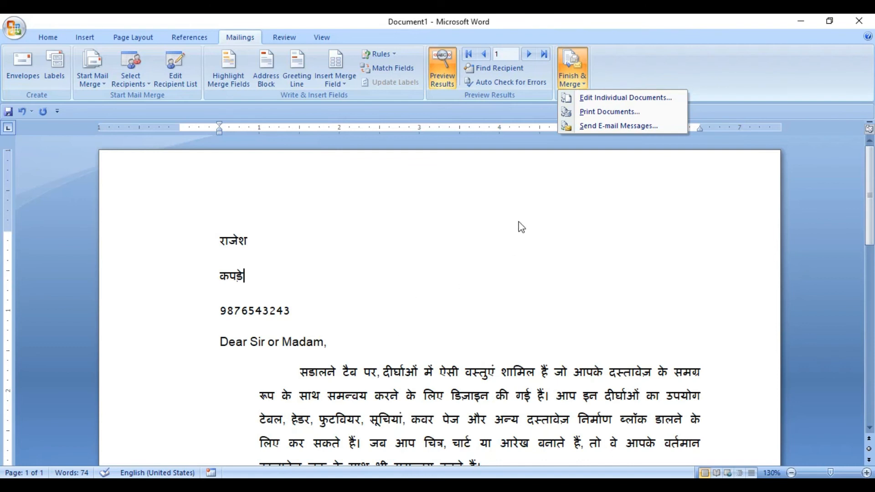
pyautogui.click(597, 128)
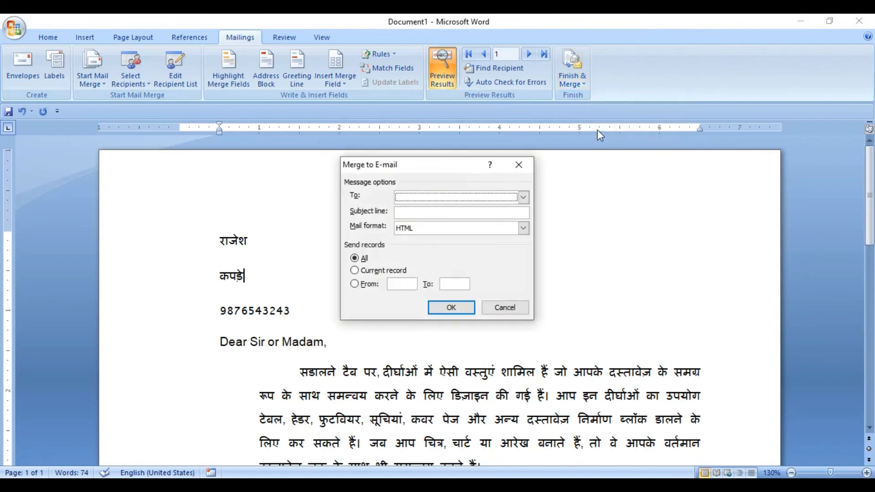
pyautogui.click(409, 200)
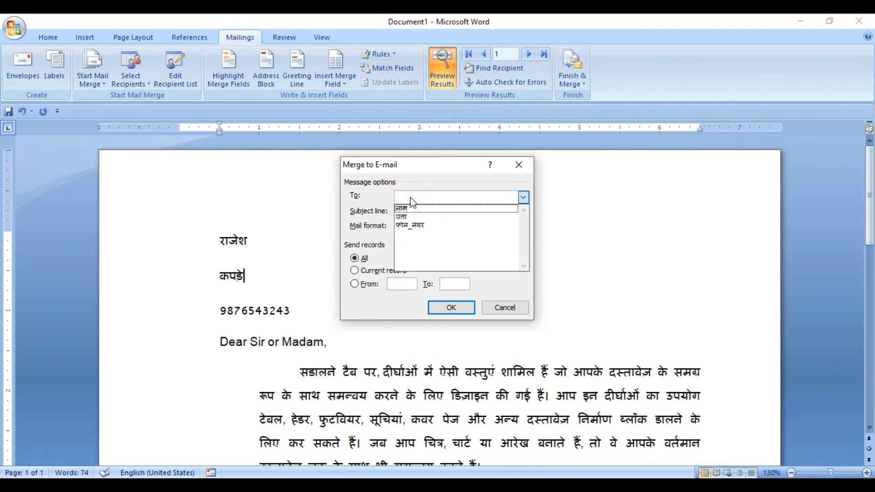
pyautogui.click(410, 188)
pyautogui.click(410, 212)
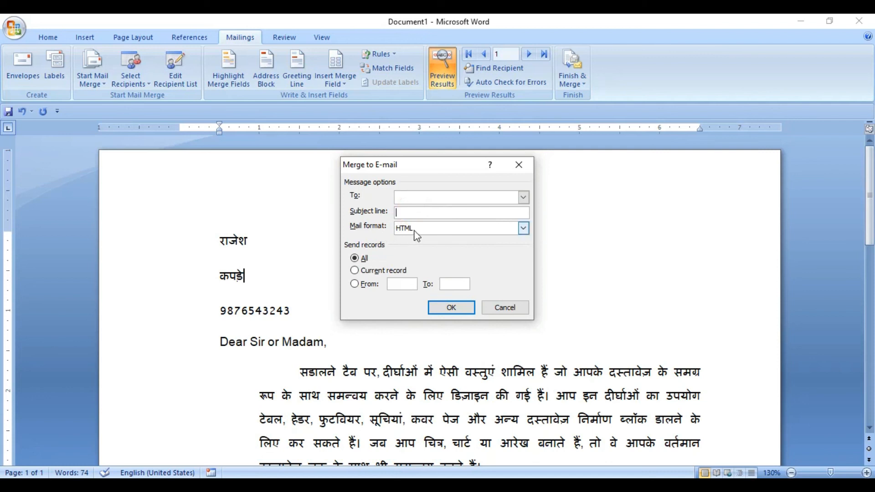
pyautogui.click(417, 228)
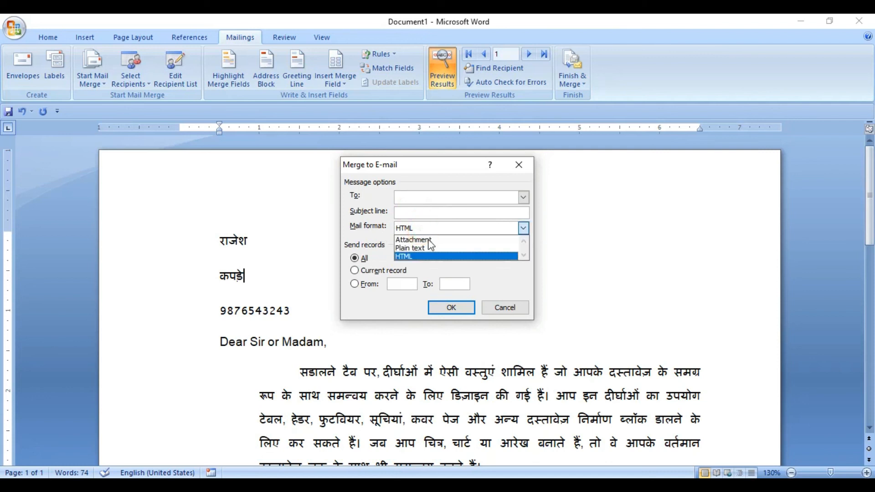
pyautogui.click(423, 186)
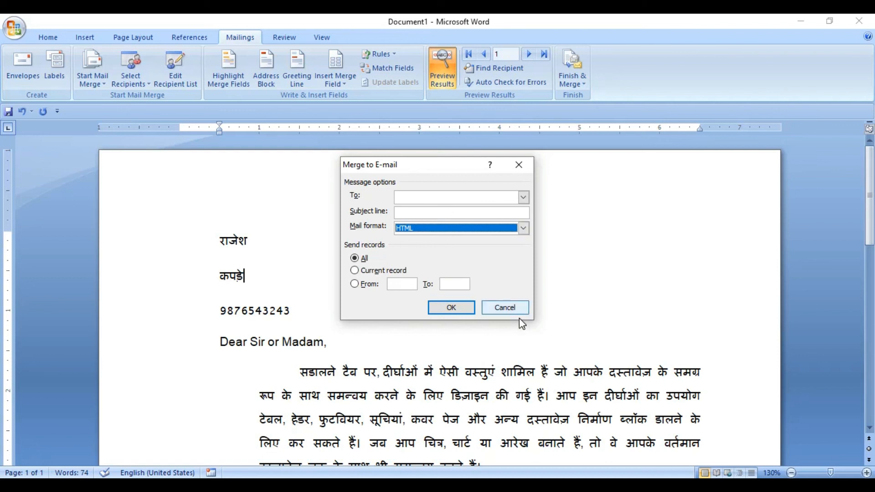
pyautogui.click(504, 307)
# Look over the merge output choices and the letter's name, address, phone and greeting lines, check Letters1, and return to Document1
pyautogui.click(575, 91)
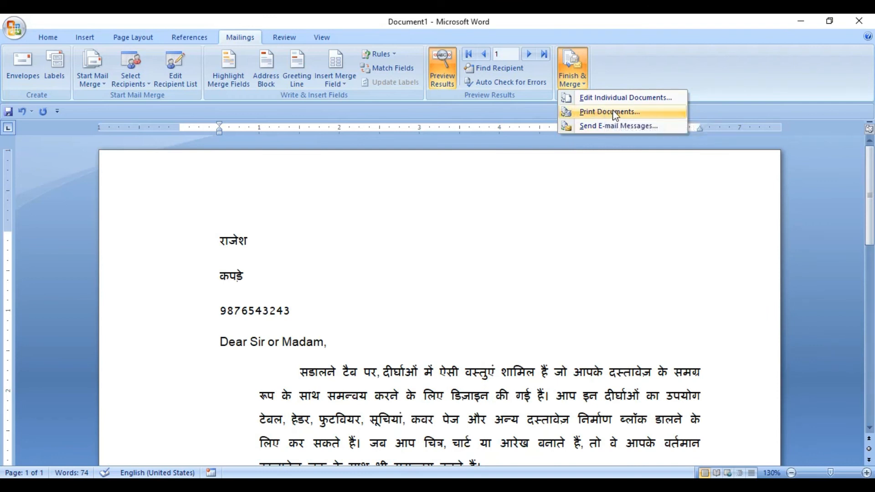
pyautogui.click(299, 302)
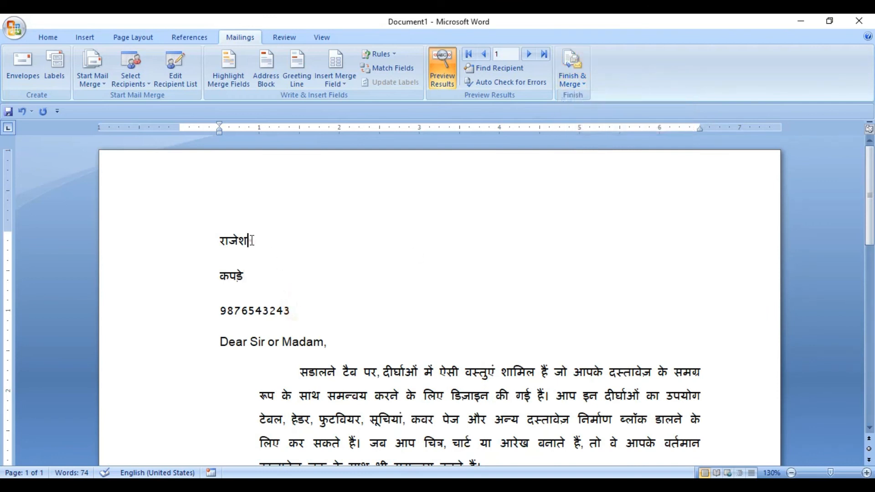
pyautogui.click(299, 311)
pyautogui.click(331, 341)
pyautogui.click(255, 242)
pyautogui.click(252, 269)
pyautogui.click(313, 310)
pyautogui.click(330, 343)
pyautogui.click(261, 236)
pyautogui.click(816, 433)
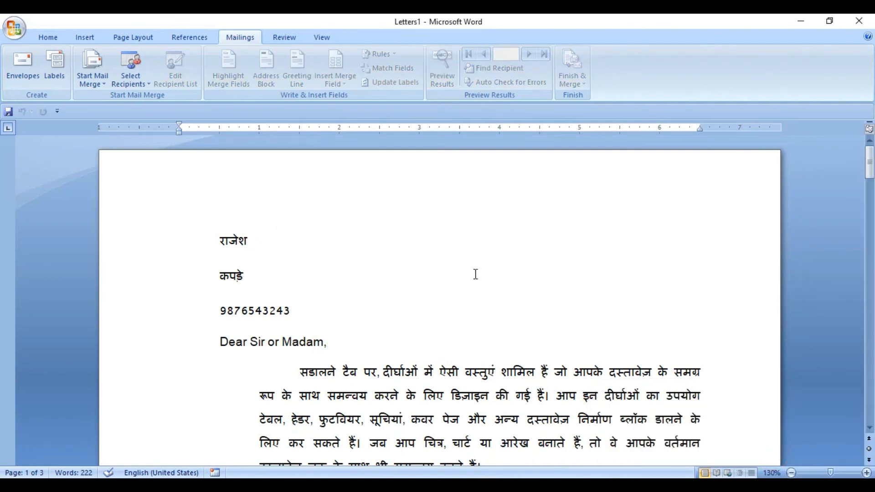
pyautogui.click(686, 449)
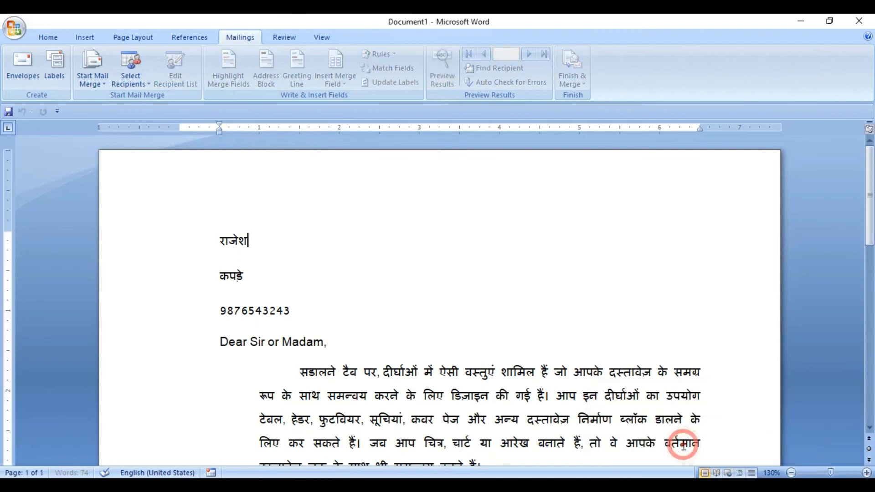
# Merge only records 1 to 2 into a new document of individually editable letters
pyautogui.click(576, 80)
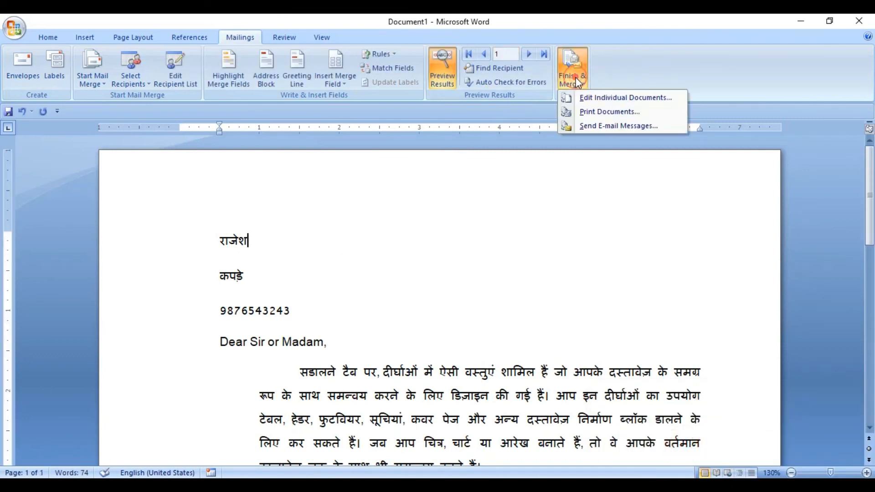
pyautogui.click(605, 97)
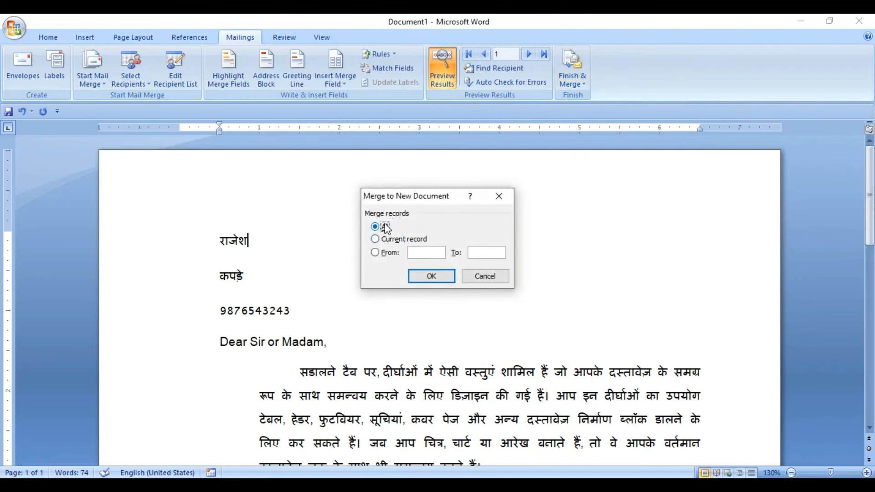
pyautogui.click(387, 240)
pyautogui.write('1')
pyautogui.write('2')
pyautogui.click(440, 278)
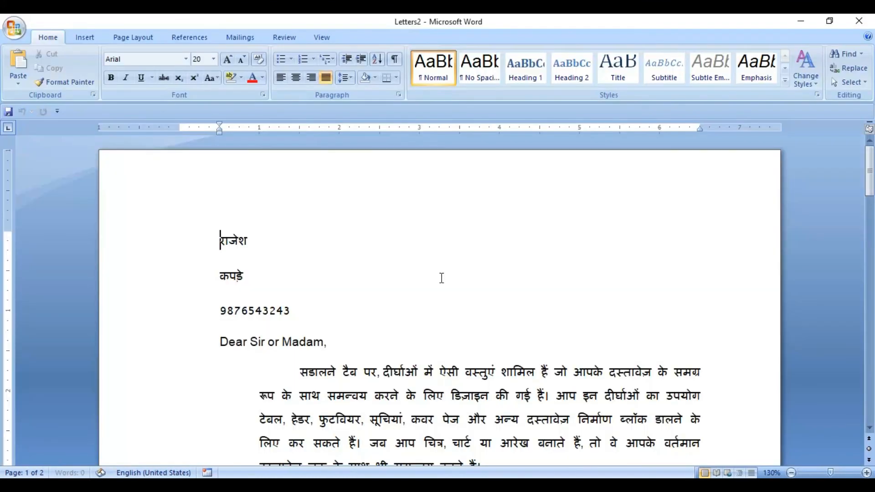
# Review the merged letters in Letters2 and switch back to the Document1 main letter
pyautogui.click(279, 256)
pyautogui.moveTo(868, 154); pyautogui.dragTo(873, 135)
pyautogui.click(280, 252)
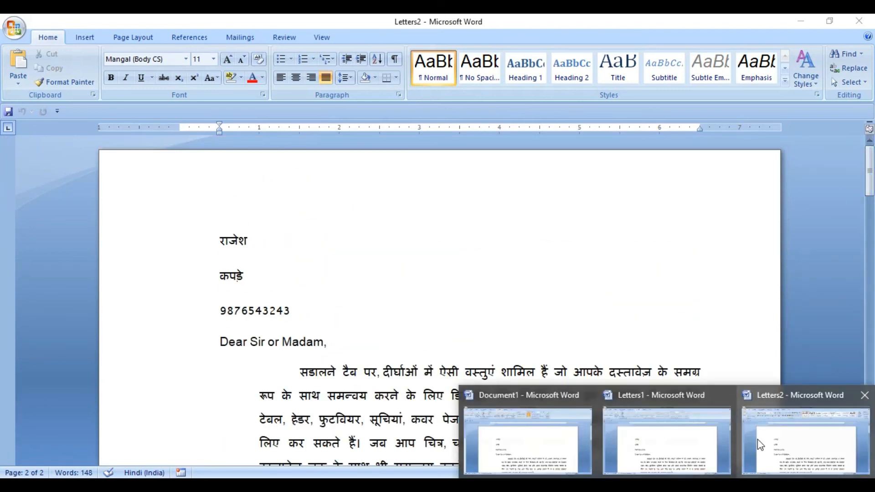
pyautogui.click(543, 435)
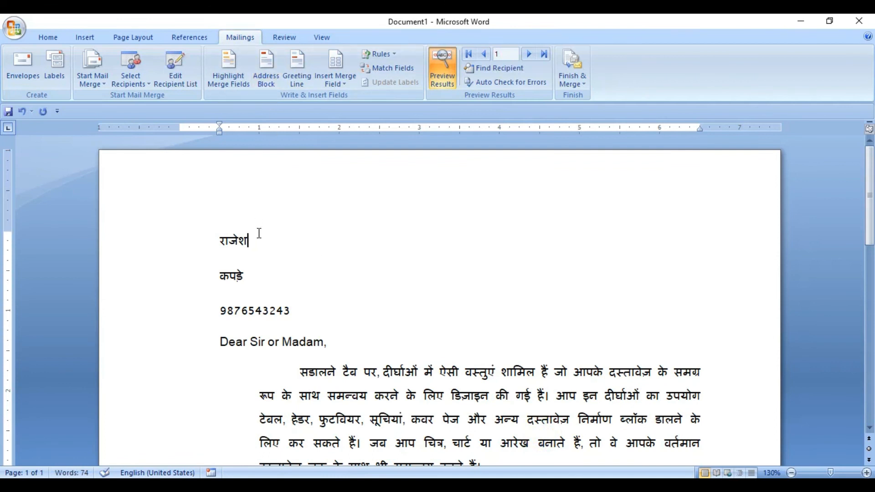
# Examine the name, address, phone and greeting lines of the main letter, the recipient source choices and the available merge fields
pyautogui.click(248, 279)
pyautogui.click(292, 310)
pyautogui.click(331, 339)
pyautogui.click(258, 246)
pyautogui.click(252, 274)
pyautogui.click(131, 75)
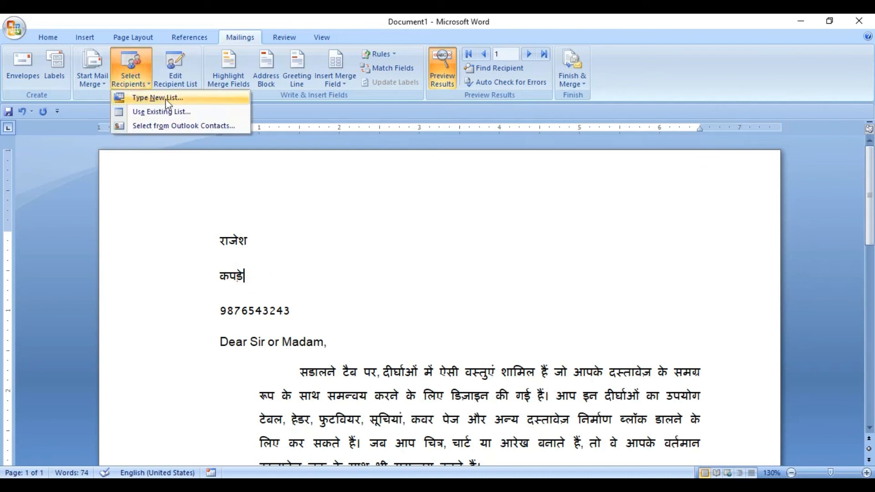
pyautogui.click(248, 253)
pyautogui.click(336, 82)
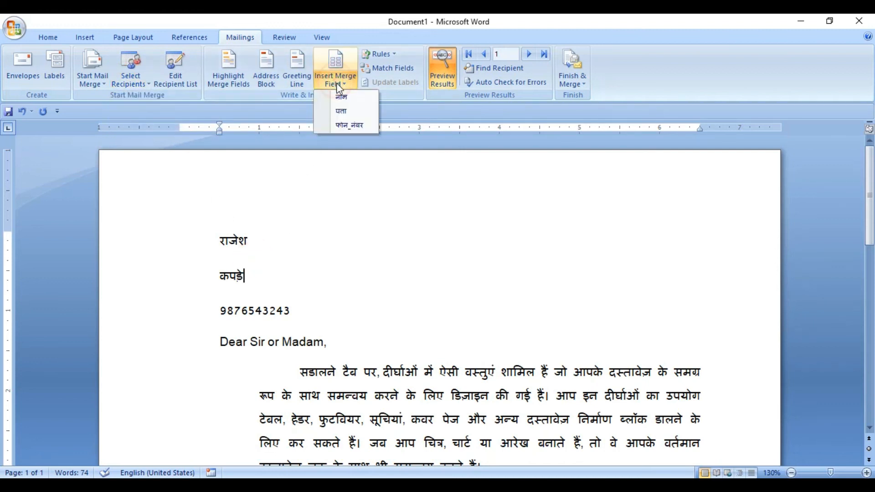
pyautogui.click(312, 265)
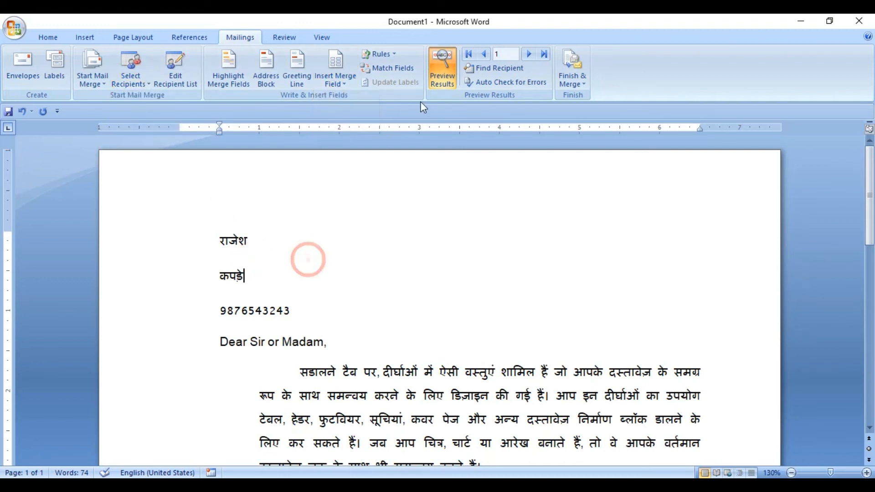
# Turn on merge field highlighting to inspect the fields in the letter and turn it off again
pyautogui.click(308, 342)
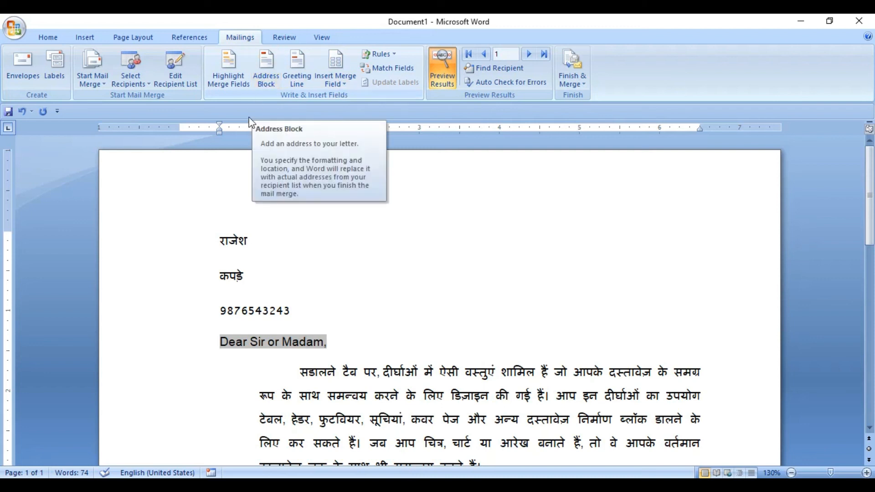
pyautogui.click(228, 73)
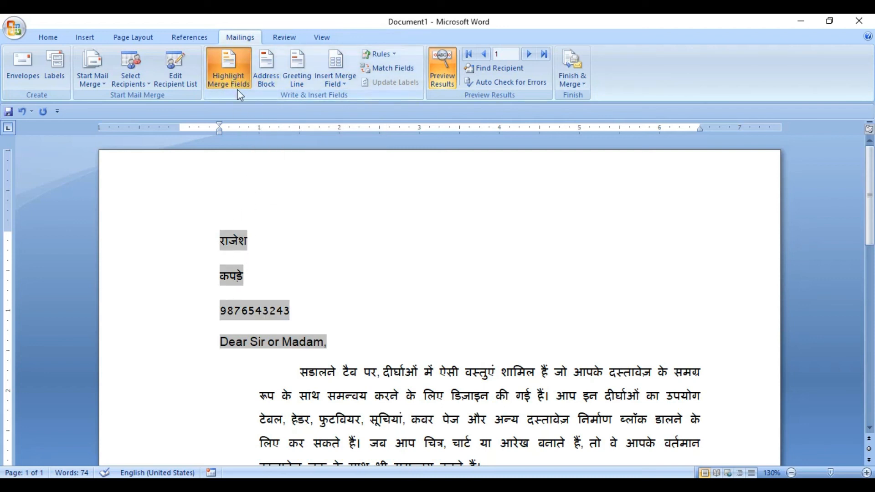
pyautogui.click(334, 83)
pyautogui.click(337, 263)
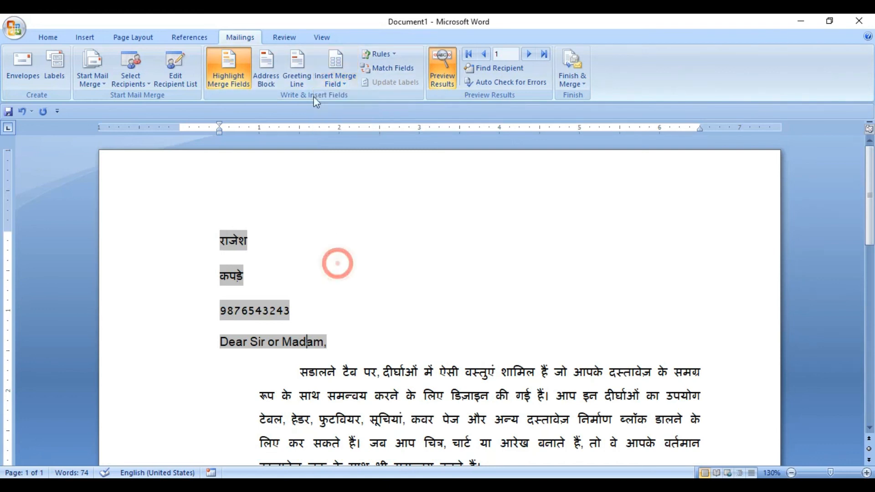
pyautogui.click(229, 69)
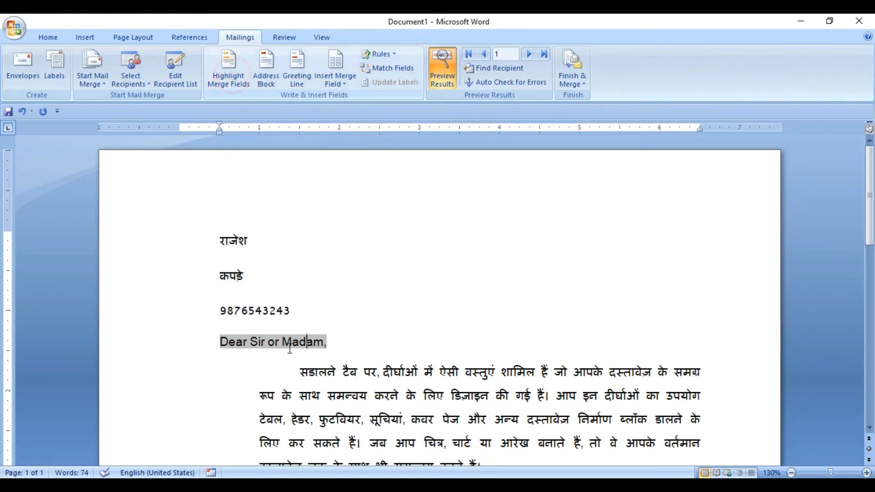
pyautogui.click(364, 329)
# Inspect the recipient entries in the लिस्ट.mdb data source and close the recipient list without making changes
pyautogui.click(184, 86)
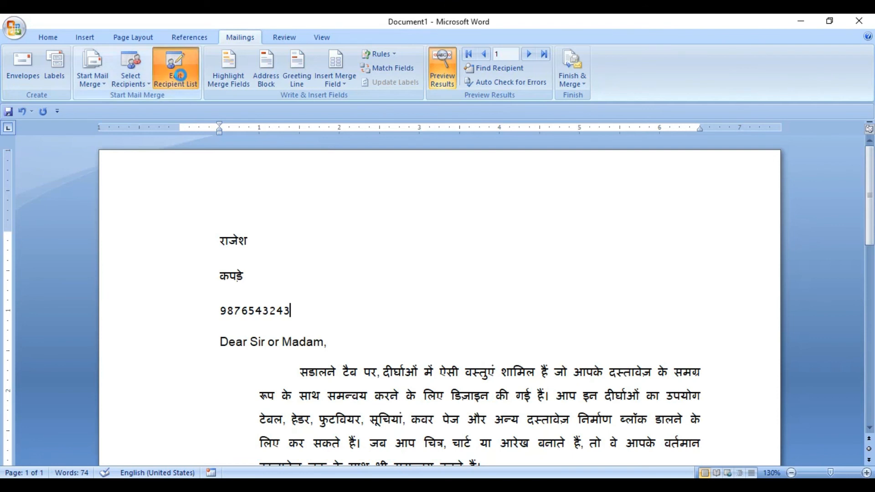
pyautogui.click(268, 282)
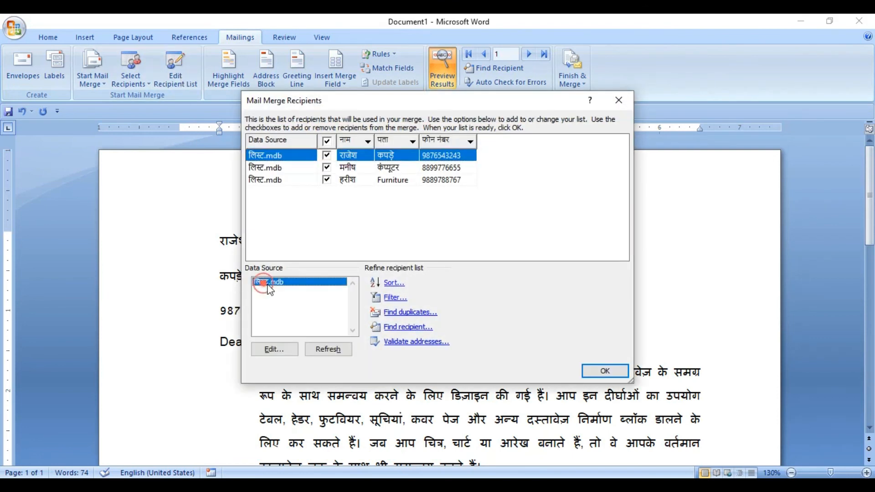
pyautogui.click(280, 349)
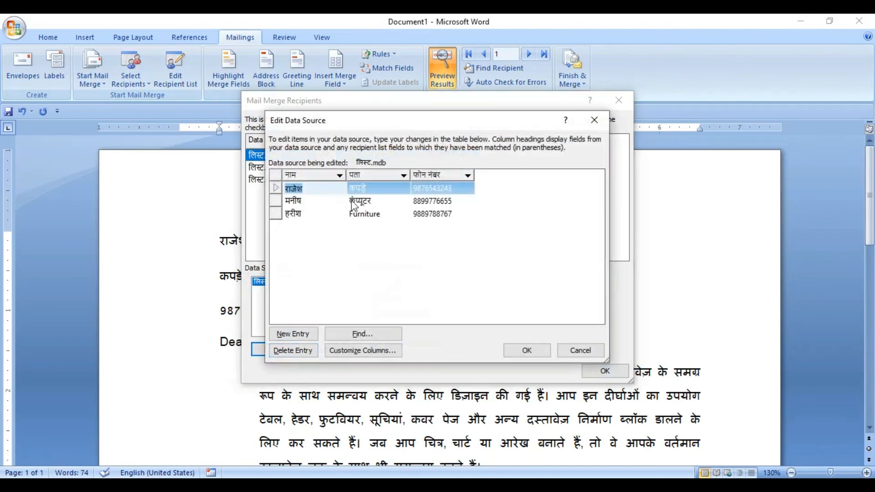
pyautogui.click(588, 349)
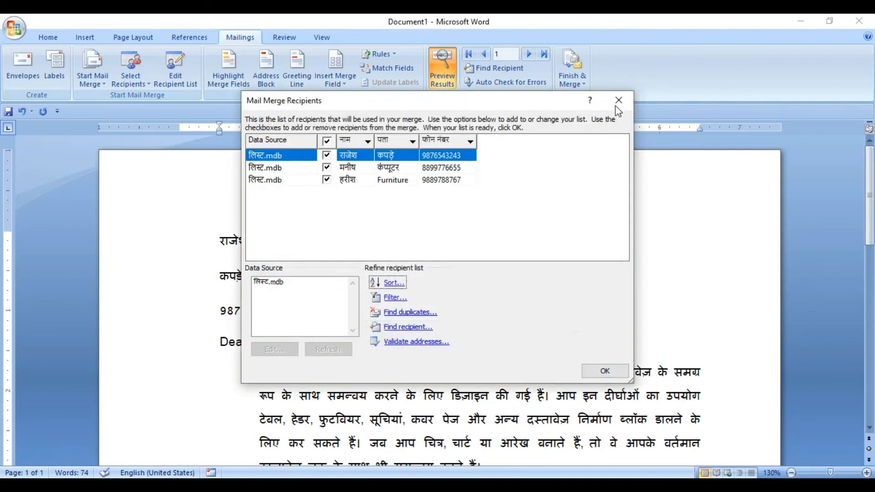
pyautogui.click(621, 102)
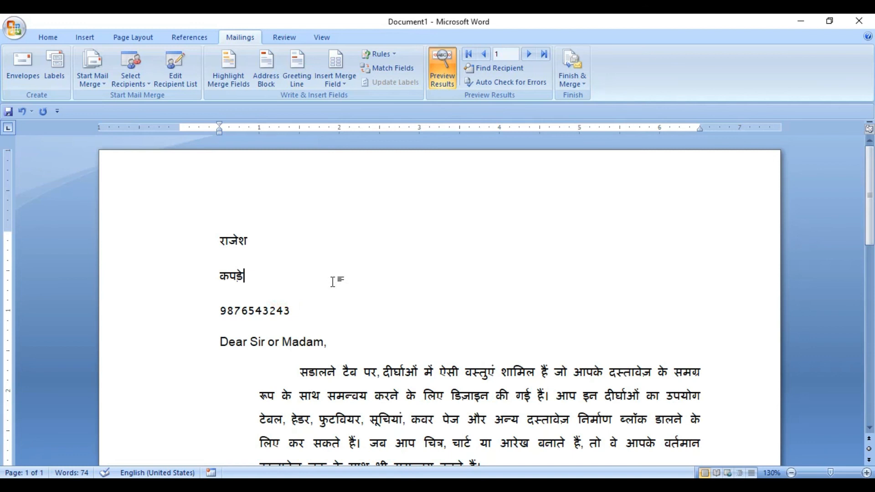
# Look at the error-checking options without running the check, and browse the recipient previews forward, backward, to the last and to the first
pyautogui.click(510, 83)
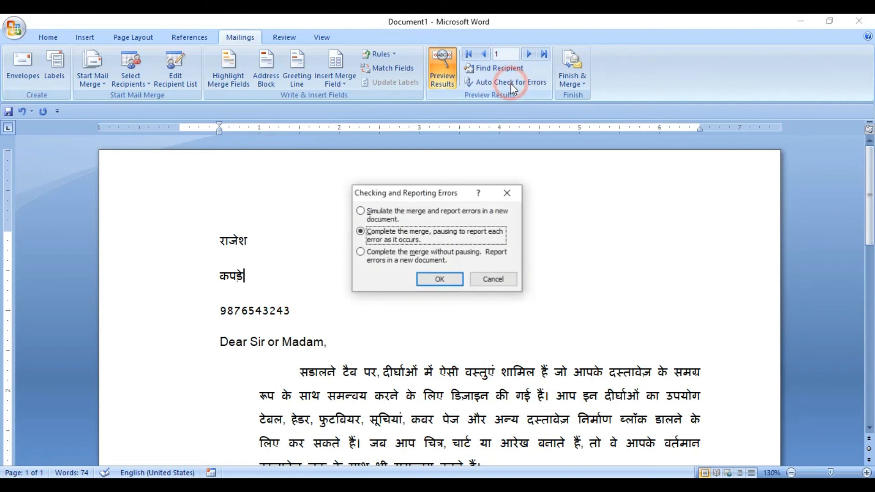
pyautogui.click(495, 279)
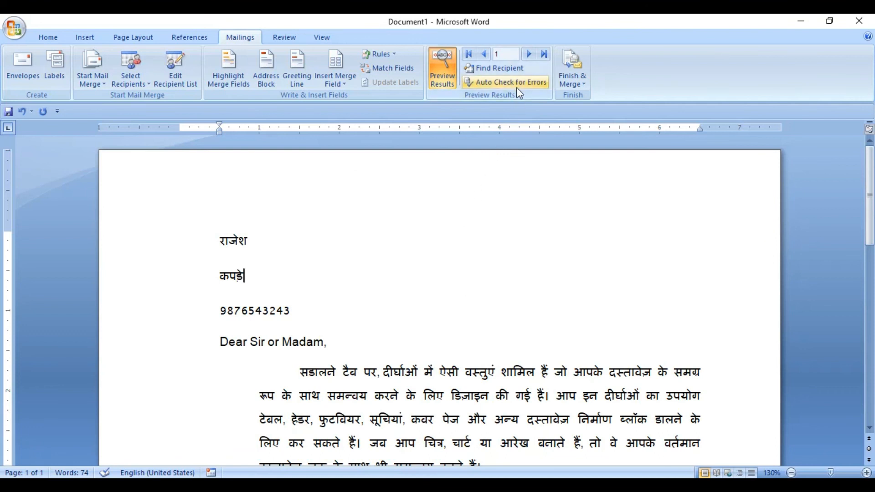
pyautogui.click(530, 56)
pyautogui.click(528, 55)
pyautogui.click(484, 55)
pyautogui.click(484, 55)
pyautogui.click(544, 55)
pyautogui.click(470, 54)
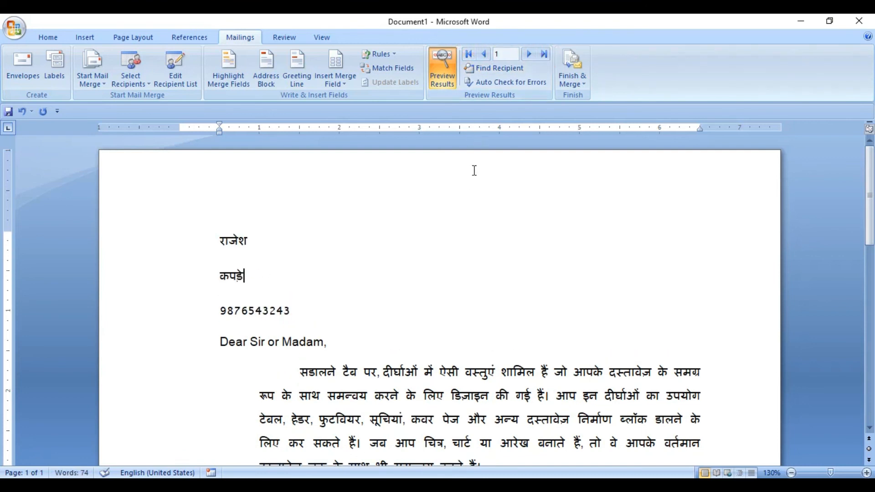
# Examine the Find Entry choices for searching all fields or only the नाम field, and look over the final merge options
pyautogui.click(494, 68)
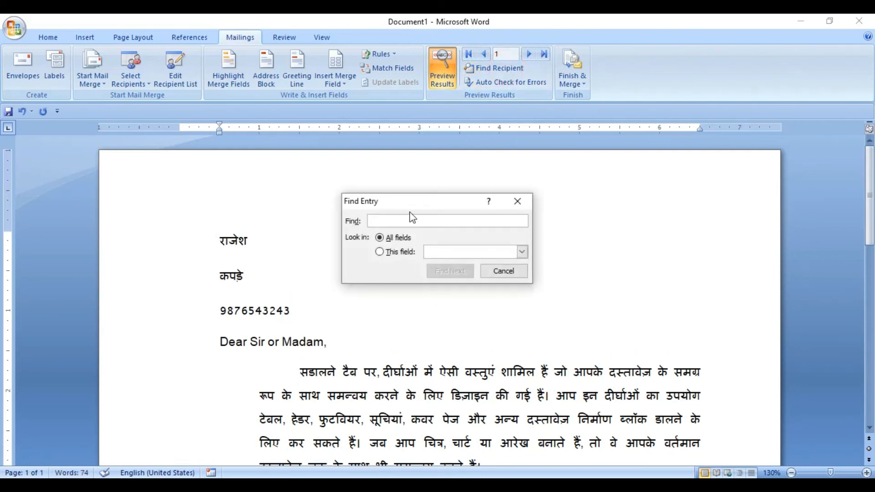
pyautogui.click(402, 251)
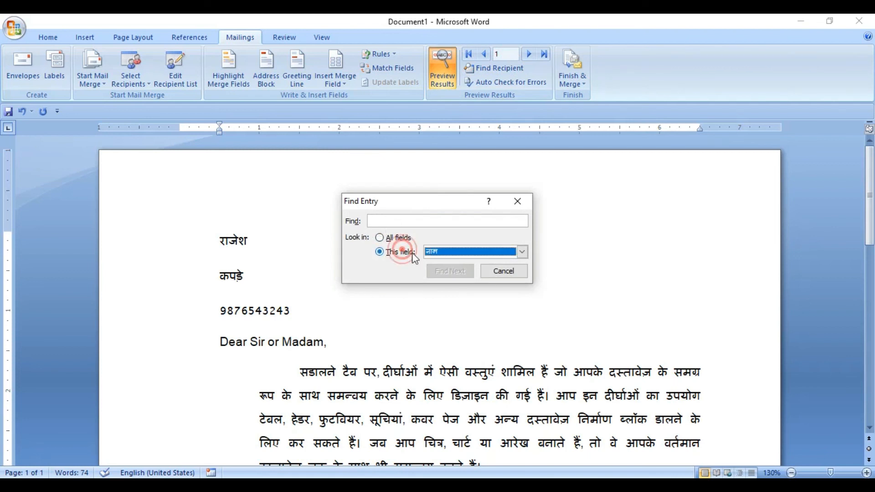
pyautogui.click(398, 238)
pyautogui.click(373, 219)
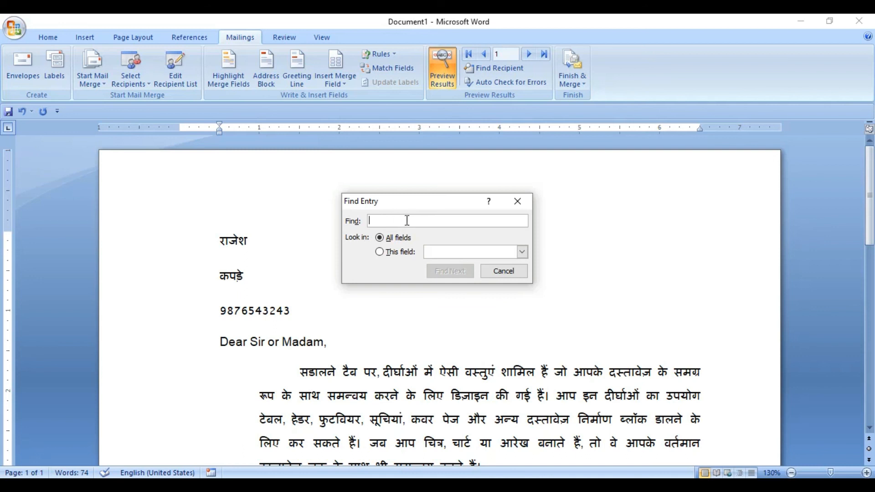
pyautogui.click(504, 271)
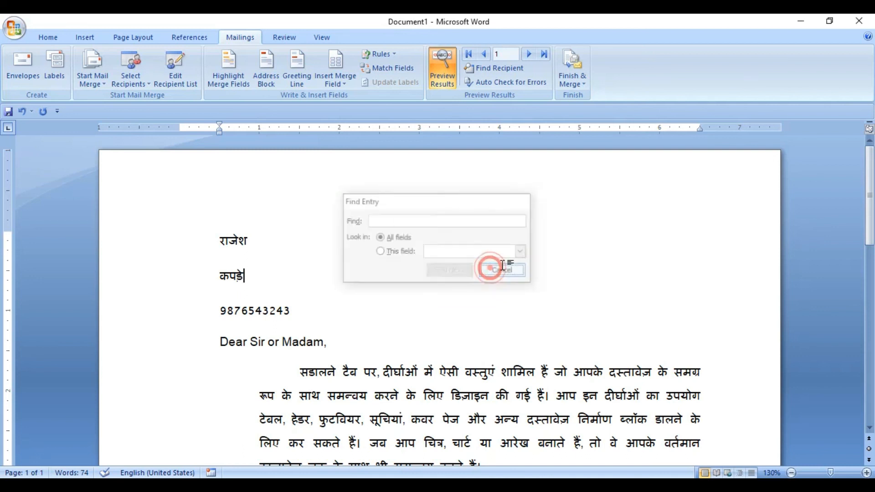
pyautogui.click(577, 87)
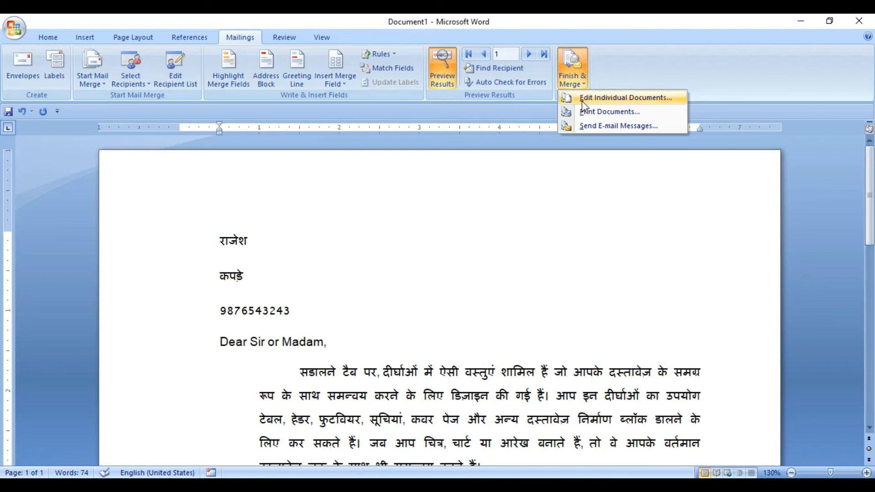
pyautogui.click(349, 258)
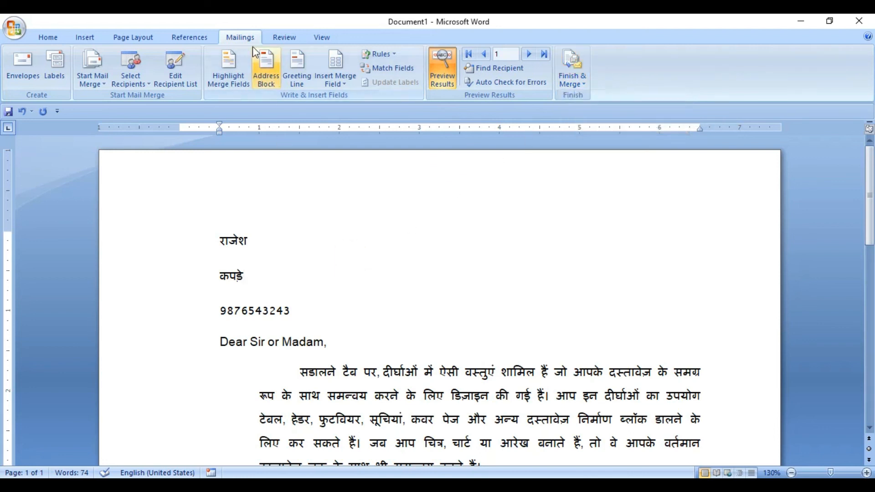